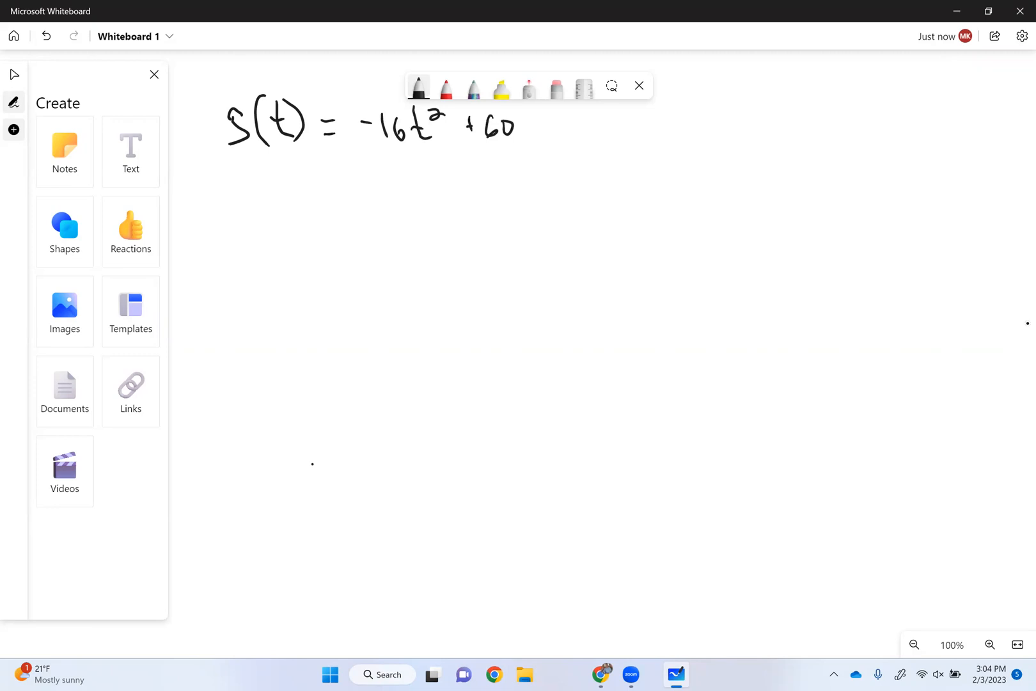
Complete the function with "t + 40" and handwrite the slope formula m = (y2 - y1)/(x2 - x1) below it
{"action": "mouse_move", "coordinate": [517, 126]}
{"action": "left_mouse_down"}
{"action": "mouse_move", "coordinate": [536, 121]}
{"action": "mouse_move", "coordinate": [565, 141]}
{"action": "mouse_move", "coordinate": [570, 127]}
{"action": "mouse_move", "coordinate": [591, 125]}
{"action": "mouse_move", "coordinate": [587, 140]}
{"action": "mouse_move", "coordinate": [606, 123]}
{"action": "left_mouse_up"}
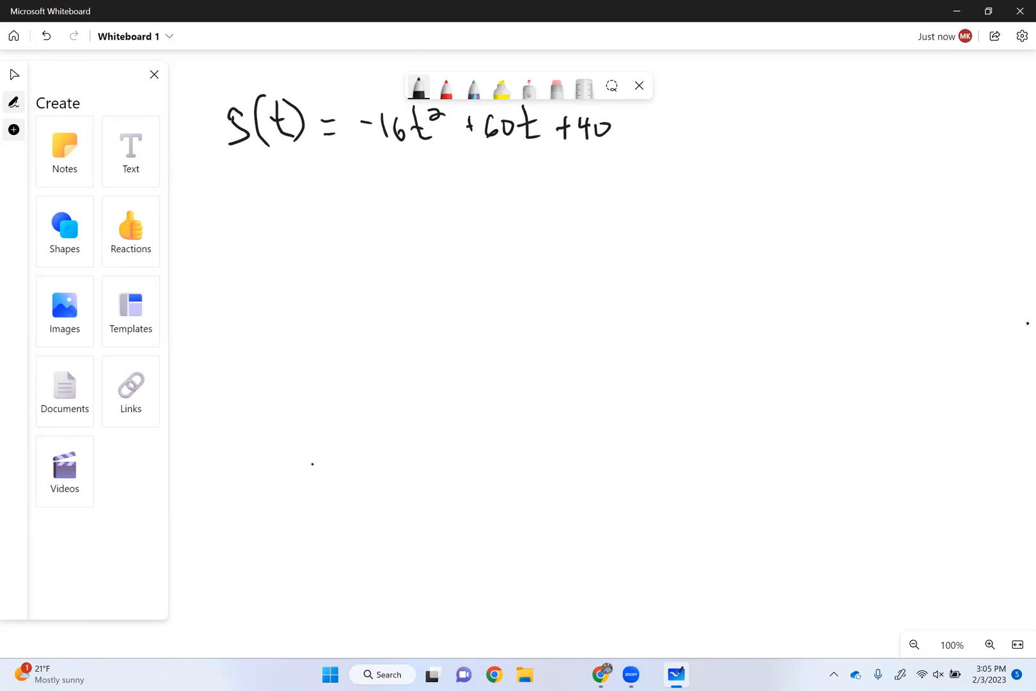
{"action": "mouse_move", "coordinate": [229, 187]}
{"action": "left_mouse_down"}
{"action": "mouse_move", "coordinate": [259, 202]}
{"action": "mouse_move", "coordinate": [287, 188]}
{"action": "mouse_move", "coordinate": [286, 200]}
{"action": "mouse_move", "coordinate": [307, 199]}
{"action": "left_mouse_up"}
{"action": "mouse_move", "coordinate": [316, 187]}
{"action": "left_mouse_down"}
{"action": "mouse_move", "coordinate": [302, 215]}
{"action": "mouse_move", "coordinate": [327, 196]}
{"action": "mouse_move", "coordinate": [367, 190]}
{"action": "mouse_move", "coordinate": [356, 215]}
{"action": "mouse_move", "coordinate": [384, 209]}
{"action": "left_mouse_up"}
{"action": "mouse_move", "coordinate": [301, 220]}
{"action": "left_mouse_down"}
{"action": "mouse_move", "coordinate": [376, 215]}
{"action": "mouse_move", "coordinate": [325, 241]}
{"action": "mouse_move", "coordinate": [333, 252]}
{"action": "left_mouse_up"}
{"action": "mouse_move", "coordinate": [331, 232]}
{"action": "left_mouse_down"}
{"action": "mouse_move", "coordinate": [310, 250]}
{"action": "mouse_move", "coordinate": [392, 247]}
{"action": "left_mouse_up"}
{"action": "mouse_move", "coordinate": [388, 229]}
{"action": "left_mouse_down"}
{"action": "mouse_move", "coordinate": [375, 248]}
{"action": "mouse_move", "coordinate": [399, 250]}
{"action": "left_mouse_up"}
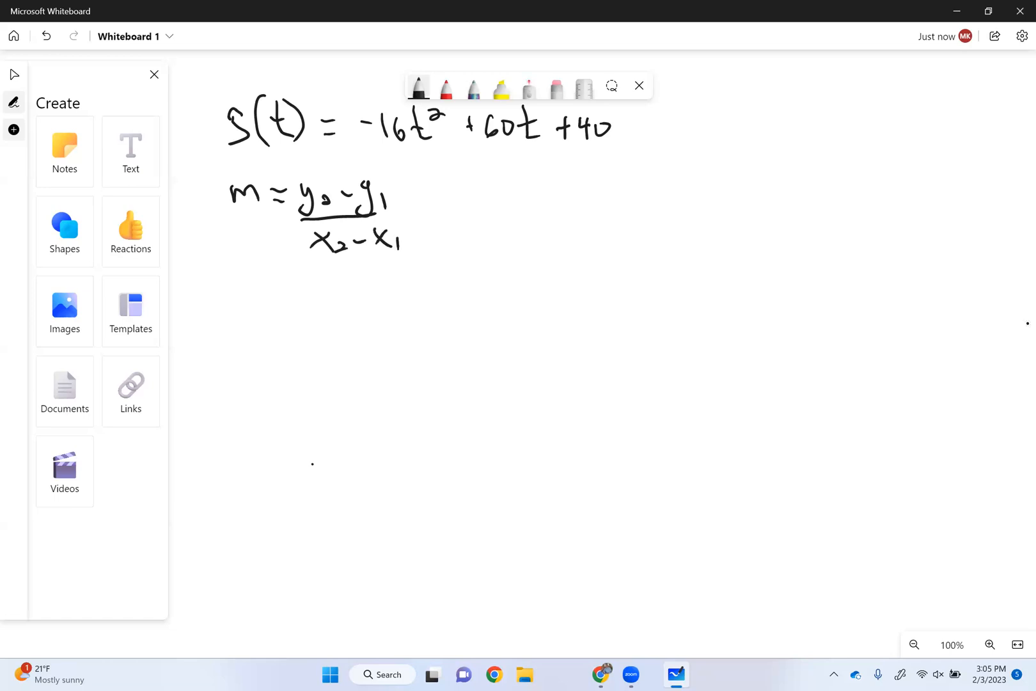
Handwrite the function values s(1) = 84 and s(-1) = -36 below the slope formula
{"action": "mouse_move", "coordinate": [265, 285]}
{"action": "left_mouse_down"}
{"action": "mouse_move", "coordinate": [254, 308]}
{"action": "mouse_move", "coordinate": [312, 305]}
{"action": "mouse_move", "coordinate": [362, 283]}
{"action": "mouse_move", "coordinate": [366, 298]}
{"action": "left_mouse_up"}
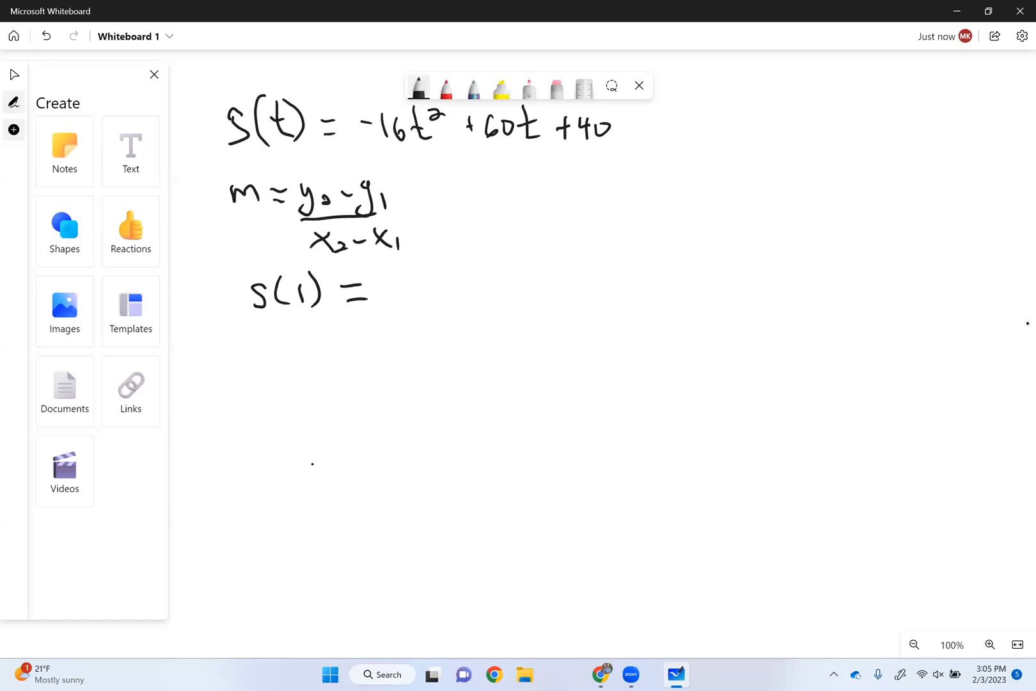
{"action": "mouse_move", "coordinate": [396, 277]}
{"action": "left_mouse_down"}
{"action": "mouse_move", "coordinate": [384, 281]}
{"action": "mouse_move", "coordinate": [423, 287]}
{"action": "left_mouse_up"}
{"action": "left_click_drag", "start_coordinate": [421, 275], "coordinate": [422, 296]}
{"action": "mouse_move", "coordinate": [270, 324]}
{"action": "left_mouse_down"}
{"action": "mouse_move", "coordinate": [255, 348]}
{"action": "mouse_move", "coordinate": [293, 349]}
{"action": "left_mouse_up"}
{"action": "mouse_move", "coordinate": [306, 328]}
{"action": "left_mouse_down"}
{"action": "mouse_move", "coordinate": [311, 348]}
{"action": "mouse_move", "coordinate": [322, 350]}
{"action": "mouse_move", "coordinate": [307, 336]}
{"action": "mouse_move", "coordinate": [362, 331]}
{"action": "mouse_move", "coordinate": [363, 341]}
{"action": "left_mouse_up"}
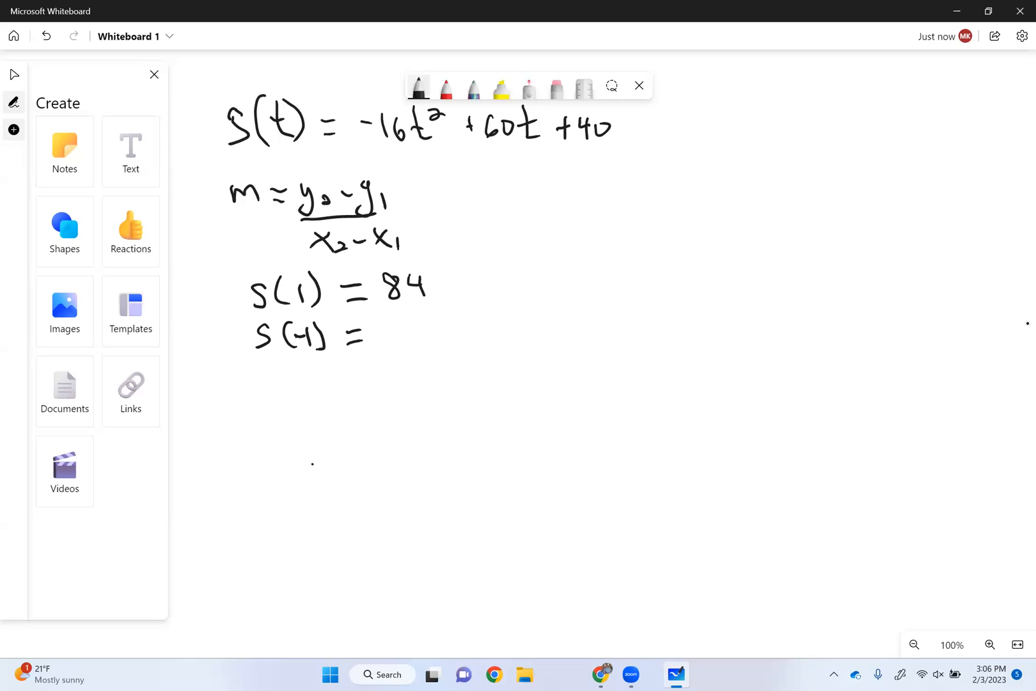
{"action": "mouse_move", "coordinate": [373, 330]}
{"action": "left_mouse_down"}
{"action": "mouse_move", "coordinate": [408, 322]}
{"action": "mouse_move", "coordinate": [398, 340]}
{"action": "mouse_move", "coordinate": [424, 331]}
{"action": "left_mouse_up"}
Draw a pair of crossing coordinate axes with arrowheads beside the equations and label them x and y
{"action": "mouse_move", "coordinate": [821, 88]}
{"action": "left_mouse_down"}
{"action": "mouse_move", "coordinate": [824, 251]}
{"action": "mouse_move", "coordinate": [840, 224]}
{"action": "left_mouse_up"}
{"action": "left_click", "coordinate": [806, 98]}
{"action": "left_click_drag", "start_coordinate": [807, 97], "coordinate": [828, 101]}
{"action": "mouse_move", "coordinate": [692, 179]}
{"action": "left_mouse_down"}
{"action": "mouse_move", "coordinate": [962, 160]}
{"action": "mouse_move", "coordinate": [967, 172]}
{"action": "left_mouse_up"}
{"action": "mouse_move", "coordinate": [691, 169]}
{"action": "left_mouse_down"}
{"action": "mouse_move", "coordinate": [690, 191]}
{"action": "mouse_move", "coordinate": [653, 195]}
{"action": "left_mouse_up"}
{"action": "left_click_drag", "start_coordinate": [653, 179], "coordinate": [640, 196]}
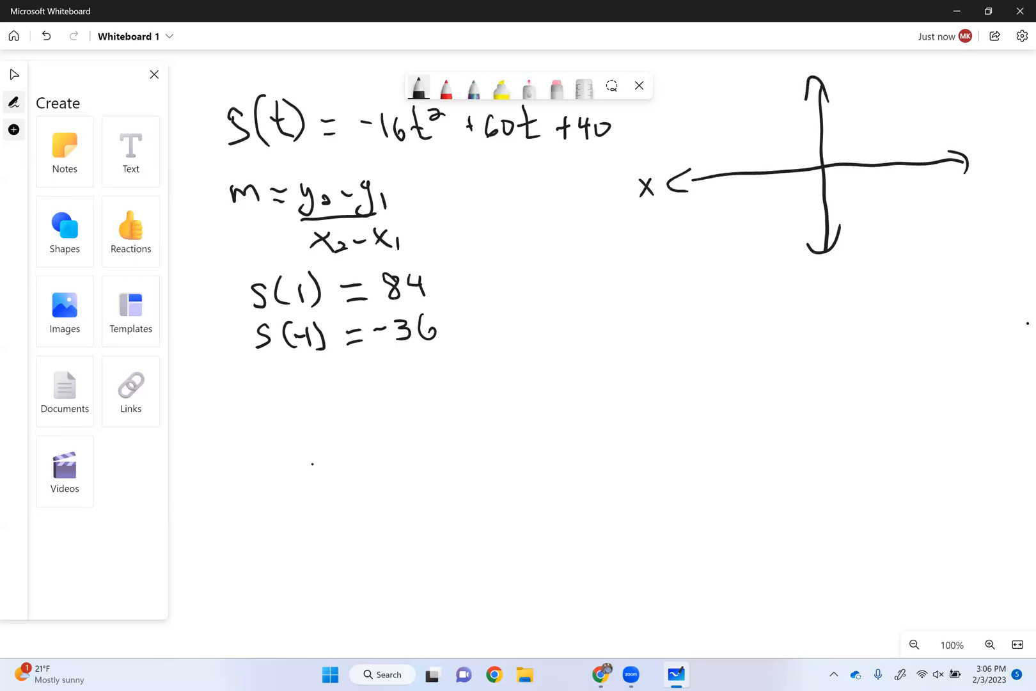
{"action": "mouse_move", "coordinate": [816, 272]}
{"action": "left_mouse_down"}
{"action": "mouse_move", "coordinate": [829, 274]}
{"action": "mouse_move", "coordinate": [811, 296]}
{"action": "left_mouse_up"}
Mark 40 and -36 on the y-axis and -1 and 1 on the x-axis, and plot the points at x = -1 and x = 1
{"action": "left_click_drag", "start_coordinate": [808, 108], "coordinate": [840, 116]}
{"action": "mouse_move", "coordinate": [854, 98]}
{"action": "left_mouse_down"}
{"action": "mouse_move", "coordinate": [853, 106]}
{"action": "mouse_move", "coordinate": [860, 95]}
{"action": "left_mouse_up"}
{"action": "mouse_move", "coordinate": [779, 162]}
{"action": "left_mouse_down"}
{"action": "mouse_move", "coordinate": [780, 198]}
{"action": "mouse_move", "coordinate": [826, 219]}
{"action": "mouse_move", "coordinate": [869, 217]}
{"action": "left_mouse_up"}
{"action": "left_click_drag", "start_coordinate": [781, 225], "coordinate": [793, 223]}
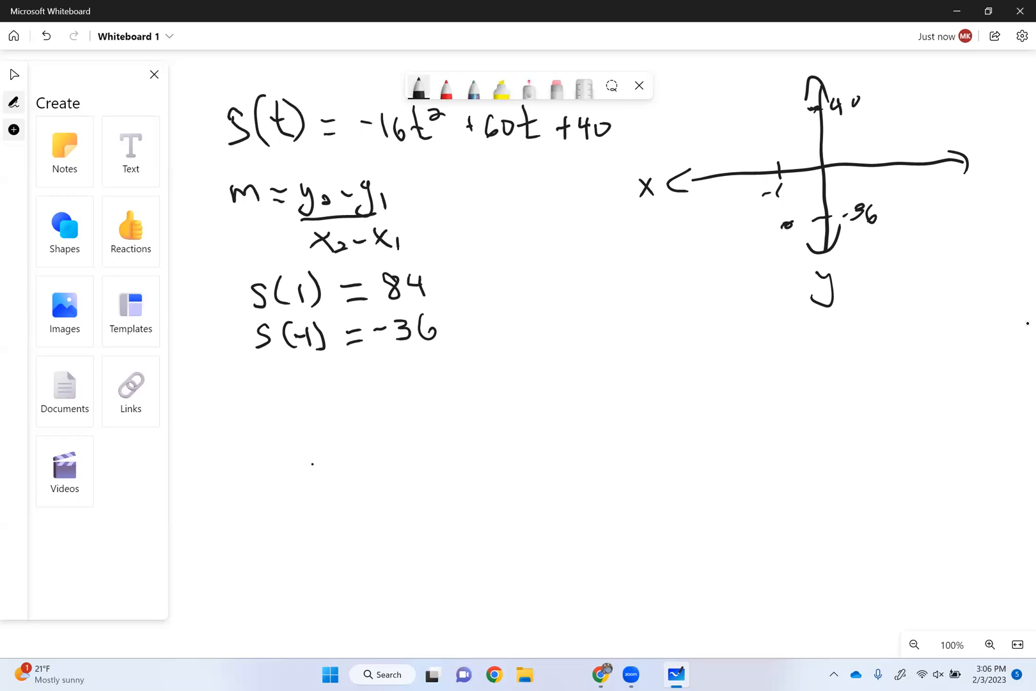
{"action": "left_click_drag", "start_coordinate": [888, 153], "coordinate": [895, 192]}
{"action": "mouse_move", "coordinate": [877, 59]}
{"action": "left_mouse_down"}
{"action": "mouse_move", "coordinate": [874, 72]}
{"action": "mouse_move", "coordinate": [863, 61]}
{"action": "left_mouse_up"}
Sketch the downward-opening parabola through the two plotted points and draw the secant line through them
{"action": "mouse_move", "coordinate": [875, 59]}
{"action": "left_mouse_down"}
{"action": "mouse_move", "coordinate": [909, 56]}
{"action": "mouse_move", "coordinate": [950, 160]}
{"action": "mouse_move", "coordinate": [958, 285]}
{"action": "mouse_move", "coordinate": [972, 286]}
{"action": "mouse_move", "coordinate": [856, 71]}
{"action": "mouse_move", "coordinate": [787, 208]}
{"action": "mouse_move", "coordinate": [770, 325]}
{"action": "mouse_move", "coordinate": [781, 343]}
{"action": "left_mouse_up"}
{"action": "mouse_move", "coordinate": [784, 224]}
{"action": "left_mouse_down"}
{"action": "mouse_move", "coordinate": [774, 232]}
{"action": "mouse_move", "coordinate": [878, 50]}
{"action": "left_mouse_up"}
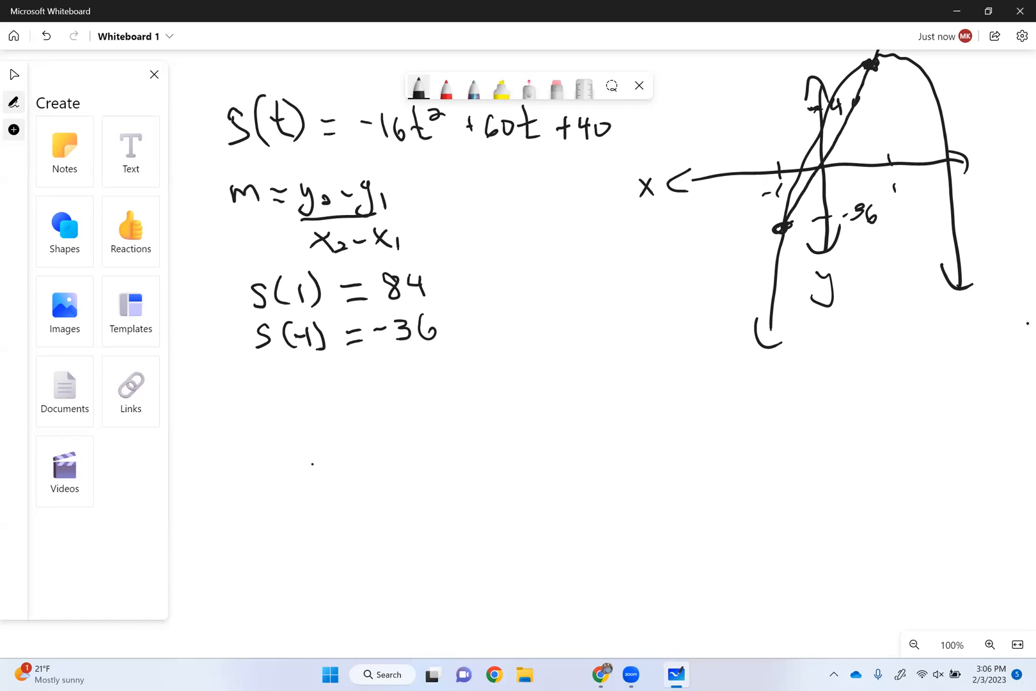
{"action": "left_click_drag", "start_coordinate": [783, 224], "coordinate": [721, 317]}
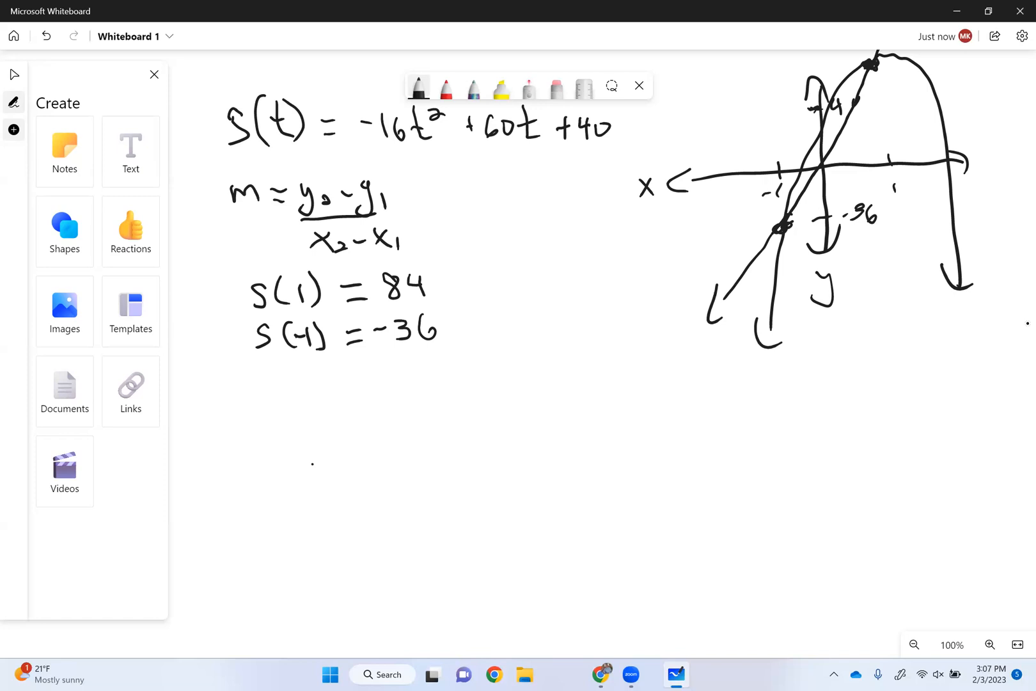
Handwrite the slope calculation m = (-36 - 84)/(-1 - 1) below the function values
{"action": "mouse_move", "coordinate": [232, 385]}
{"action": "left_mouse_down"}
{"action": "mouse_move", "coordinate": [262, 412]}
{"action": "mouse_move", "coordinate": [289, 390]}
{"action": "left_mouse_up"}
{"action": "mouse_move", "coordinate": [275, 408]}
{"action": "left_mouse_down"}
{"action": "mouse_move", "coordinate": [351, 392]}
{"action": "mouse_move", "coordinate": [337, 405]}
{"action": "mouse_move", "coordinate": [394, 400]}
{"action": "mouse_move", "coordinate": [409, 385]}
{"action": "mouse_move", "coordinate": [427, 395]}
{"action": "left_mouse_up"}
{"action": "left_click_drag", "start_coordinate": [426, 382], "coordinate": [426, 406]}
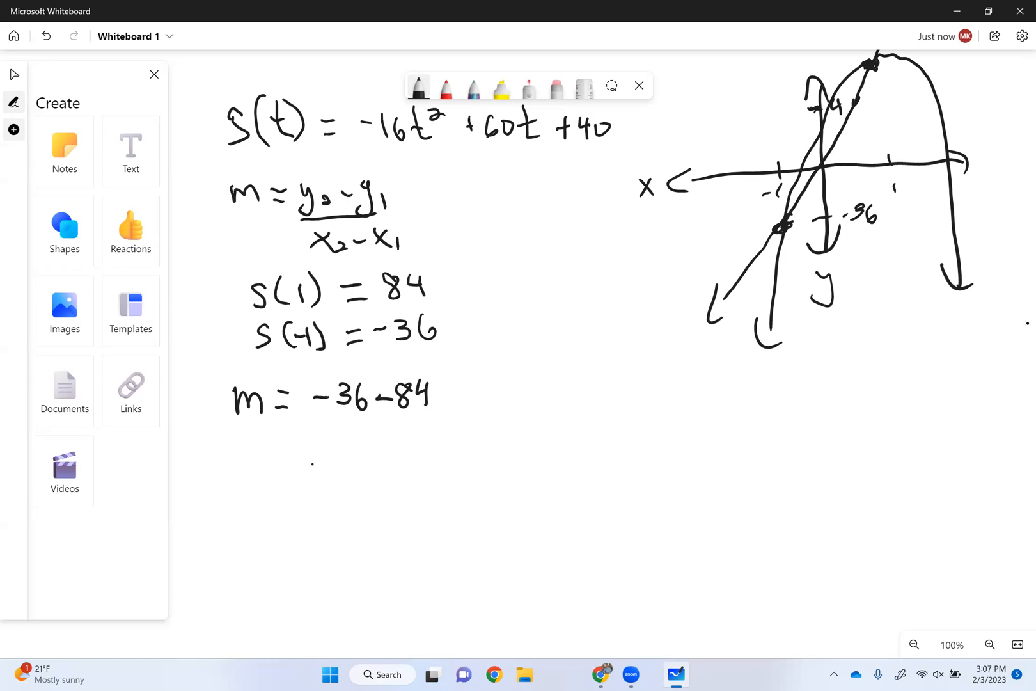
{"action": "left_click_drag", "start_coordinate": [317, 425], "coordinate": [428, 422]}
{"action": "left_click_drag", "start_coordinate": [320, 453], "coordinate": [397, 458]}
Simplify the slope below the fraction by writing = -120/-2 and = 60
{"action": "mouse_move", "coordinate": [299, 497]}
{"action": "left_mouse_down"}
{"action": "mouse_move", "coordinate": [316, 495]}
{"action": "mouse_move", "coordinate": [321, 517]}
{"action": "left_mouse_up"}
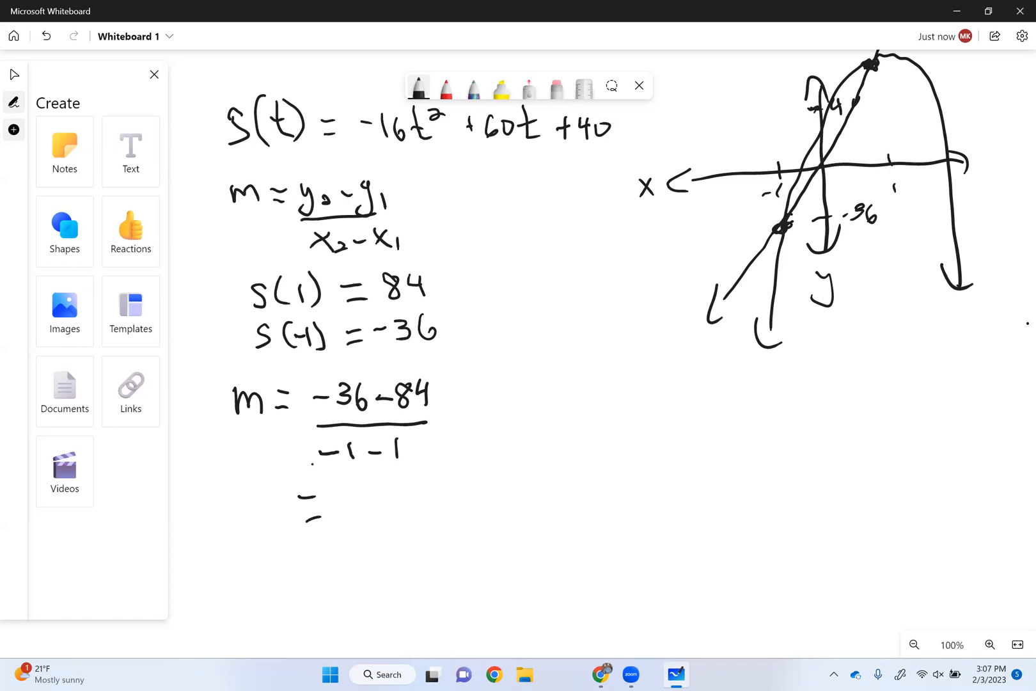
{"action": "mouse_move", "coordinate": [341, 506]}
{"action": "left_mouse_down"}
{"action": "mouse_move", "coordinate": [373, 519]}
{"action": "mouse_move", "coordinate": [405, 516]}
{"action": "mouse_move", "coordinate": [417, 496]}
{"action": "left_mouse_up"}
{"action": "mouse_move", "coordinate": [345, 529]}
{"action": "left_mouse_down"}
{"action": "mouse_move", "coordinate": [424, 524]}
{"action": "mouse_move", "coordinate": [372, 545]}
{"action": "left_mouse_up"}
{"action": "left_click_drag", "start_coordinate": [393, 538], "coordinate": [407, 554]}
{"action": "mouse_move", "coordinate": [313, 577]}
{"action": "left_mouse_down"}
{"action": "mouse_move", "coordinate": [338, 572]}
{"action": "mouse_move", "coordinate": [336, 584]}
{"action": "mouse_move", "coordinate": [363, 588]}
{"action": "mouse_move", "coordinate": [396, 573]}
{"action": "left_mouse_up"}
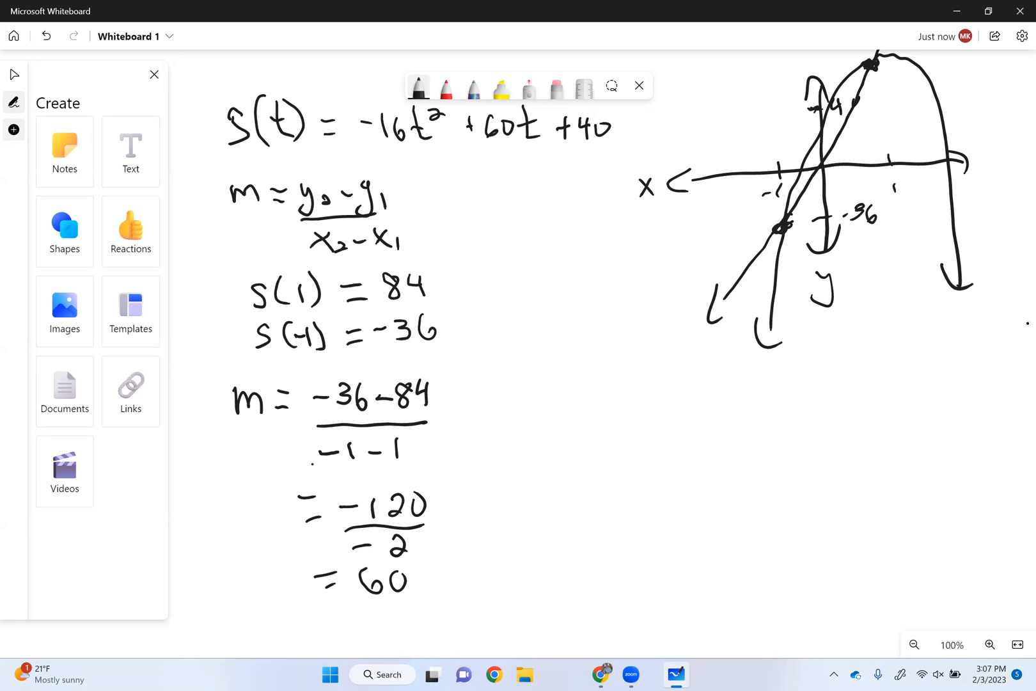
Handwrite the general coordinate pairs x, s(x); a, s(a); and b, s(b) in rows below the graph
{"action": "mouse_move", "coordinate": [626, 368]}
{"action": "left_mouse_down"}
{"action": "mouse_move", "coordinate": [629, 404]}
{"action": "mouse_move", "coordinate": [653, 415]}
{"action": "left_mouse_up"}
{"action": "left_click_drag", "start_coordinate": [641, 372], "coordinate": [616, 405]}
{"action": "left_click_drag", "start_coordinate": [706, 381], "coordinate": [683, 402]}
{"action": "mouse_move", "coordinate": [729, 361]}
{"action": "left_mouse_down"}
{"action": "mouse_move", "coordinate": [716, 383]}
{"action": "mouse_move", "coordinate": [722, 405]}
{"action": "mouse_move", "coordinate": [743, 404]}
{"action": "left_mouse_up"}
{"action": "mouse_move", "coordinate": [744, 387]}
{"action": "left_mouse_down"}
{"action": "mouse_move", "coordinate": [726, 405]}
{"action": "mouse_move", "coordinate": [753, 412]}
{"action": "left_mouse_up"}
{"action": "mouse_move", "coordinate": [637, 437]}
{"action": "left_mouse_down"}
{"action": "mouse_move", "coordinate": [624, 446]}
{"action": "mouse_move", "coordinate": [662, 472]}
{"action": "left_mouse_up"}
{"action": "mouse_move", "coordinate": [700, 435]}
{"action": "left_mouse_down"}
{"action": "mouse_move", "coordinate": [684, 462]}
{"action": "mouse_move", "coordinate": [724, 451]}
{"action": "mouse_move", "coordinate": [756, 467]}
{"action": "left_mouse_up"}
{"action": "left_click_drag", "start_coordinate": [631, 474], "coordinate": [636, 493]}
{"action": "left_click_drag", "start_coordinate": [676, 511], "coordinate": [672, 525]}
{"action": "mouse_move", "coordinate": [710, 490]}
{"action": "left_mouse_down"}
{"action": "mouse_move", "coordinate": [696, 512]}
{"action": "mouse_move", "coordinate": [761, 516]}
{"action": "left_mouse_up"}
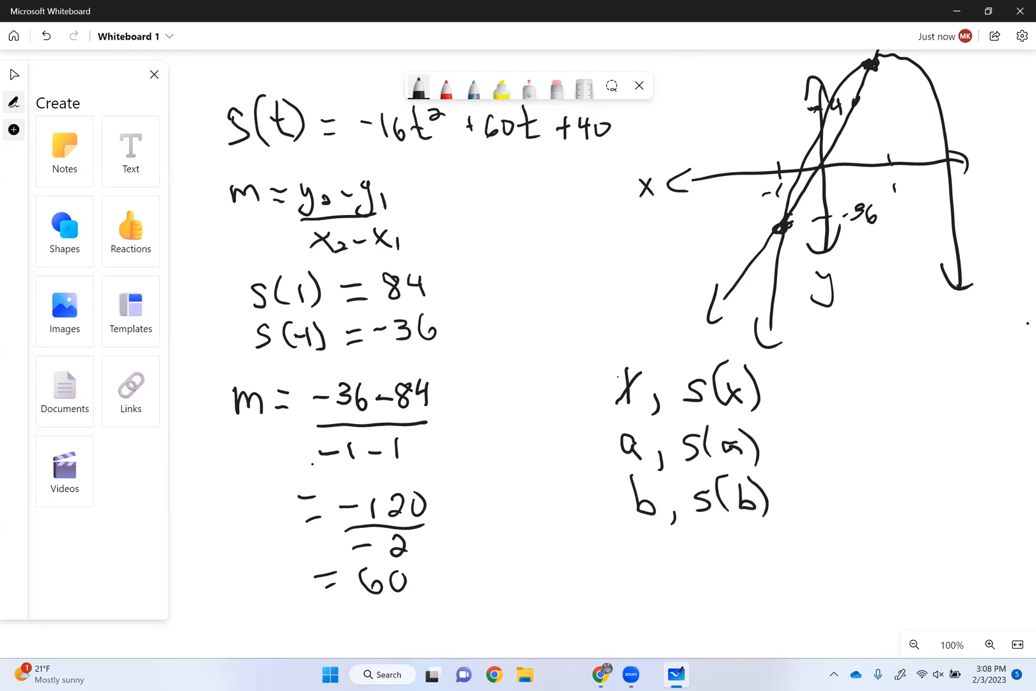
Enclose the a, s(a) and b, s(b) pairs in parentheses and draw an arrow pointing to each
{"action": "left_click_drag", "start_coordinate": [538, 458], "coordinate": [599, 448]}
{"action": "left_click_drag", "start_coordinate": [580, 444], "coordinate": [600, 449]}
{"action": "left_click_drag", "start_coordinate": [609, 427], "coordinate": [604, 455]}
{"action": "left_click_drag", "start_coordinate": [773, 423], "coordinate": [776, 456]}
{"action": "left_click_drag", "start_coordinate": [621, 479], "coordinate": [612, 515]}
{"action": "left_click_drag", "start_coordinate": [777, 466], "coordinate": [791, 506]}
{"action": "left_click_drag", "start_coordinate": [541, 516], "coordinate": [576, 510]}
{"action": "left_click_drag", "start_coordinate": [568, 502], "coordinate": [590, 510]}
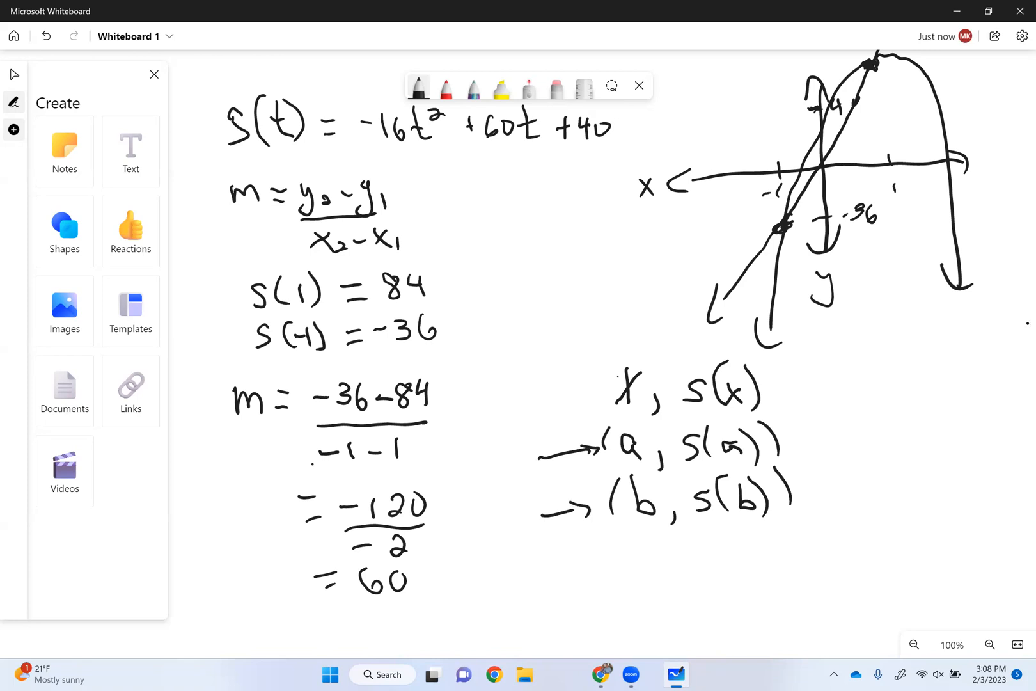
Handwrite the general slope expression m = (s(b) - b)/(s(a) - a) below the coordinate pairs
{"action": "mouse_move", "coordinate": [543, 562]}
{"action": "left_mouse_down"}
{"action": "mouse_move", "coordinate": [556, 558]}
{"action": "mouse_move", "coordinate": [587, 579]}
{"action": "mouse_move", "coordinate": [632, 557]}
{"action": "mouse_move", "coordinate": [631, 578]}
{"action": "mouse_move", "coordinate": [669, 553]}
{"action": "mouse_move", "coordinate": [658, 572]}
{"action": "mouse_move", "coordinate": [700, 560]}
{"action": "mouse_move", "coordinate": [717, 573]}
{"action": "mouse_move", "coordinate": [755, 555]}
{"action": "mouse_move", "coordinate": [791, 566]}
{"action": "left_mouse_up"}
{"action": "left_click_drag", "start_coordinate": [660, 588], "coordinate": [811, 574]}
{"action": "mouse_move", "coordinate": [697, 603]}
{"action": "left_mouse_down"}
{"action": "mouse_move", "coordinate": [673, 629]}
{"action": "mouse_move", "coordinate": [704, 624]}
{"action": "left_mouse_up"}
{"action": "mouse_move", "coordinate": [736, 613]}
{"action": "left_mouse_down"}
{"action": "mouse_move", "coordinate": [756, 636]}
{"action": "mouse_move", "coordinate": [785, 607]}
{"action": "mouse_move", "coordinate": [814, 619]}
{"action": "left_mouse_up"}
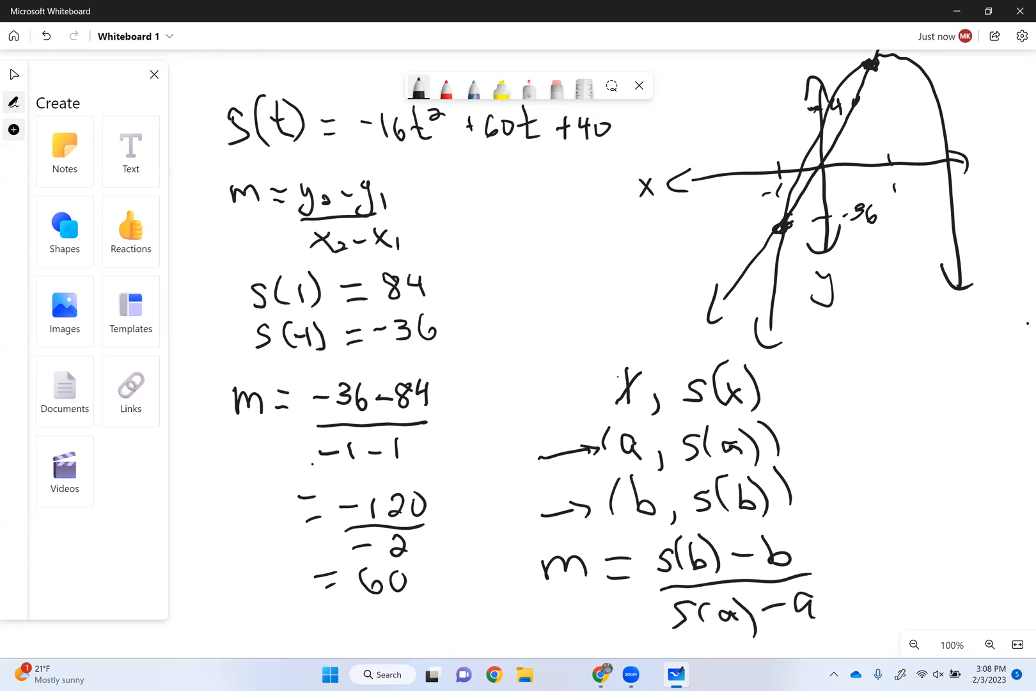
Handwrite the point (a, s(a)) in the empty space below the finished slope calculation
{"action": "scroll", "coordinate": [522, 333], "scroll_direction": "down", "scroll_amount": 5}
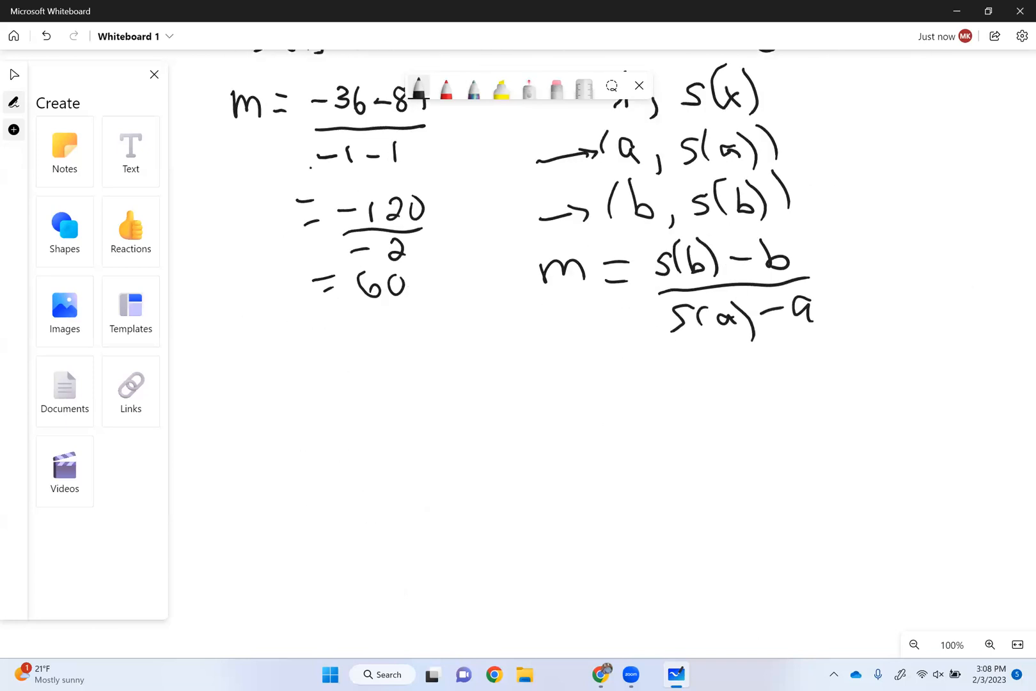
{"action": "scroll", "coordinate": [522, 333], "scroll_direction": "down", "scroll_amount": 3}
{"action": "scroll", "coordinate": [522, 332], "scroll_direction": "up", "scroll_amount": 5}
{"action": "scroll", "coordinate": [522, 333], "scroll_direction": "up", "scroll_amount": 2}
{"action": "scroll", "coordinate": [522, 333], "scroll_direction": "down", "scroll_amount": 5}
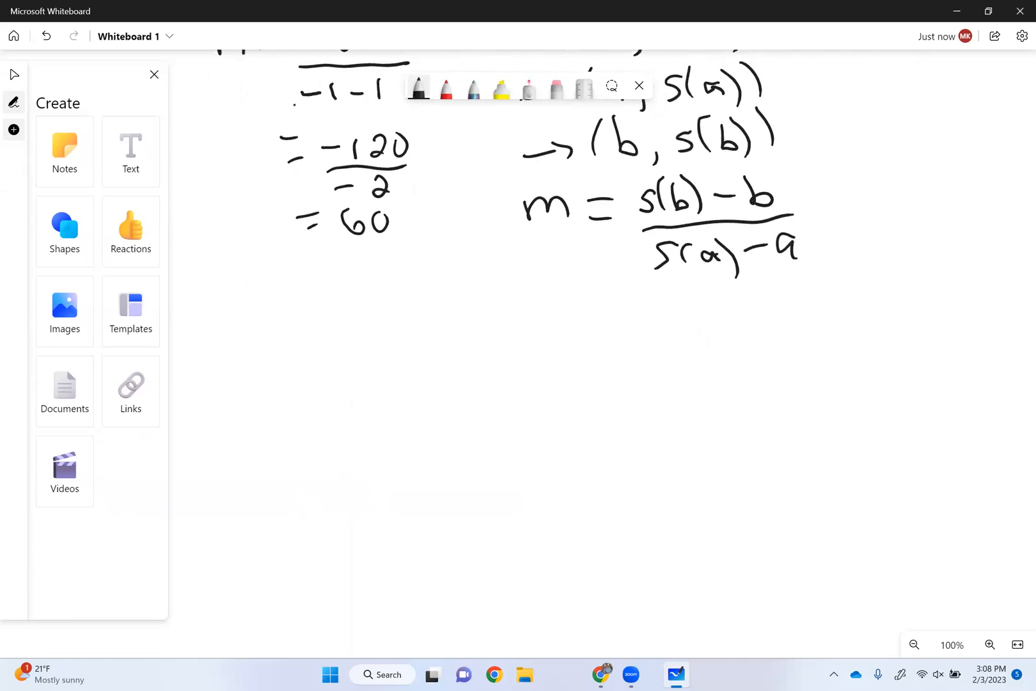
{"action": "scroll", "coordinate": [522, 332], "scroll_direction": "up", "scroll_amount": 1}
{"action": "left_click", "coordinate": [1028, 323]}
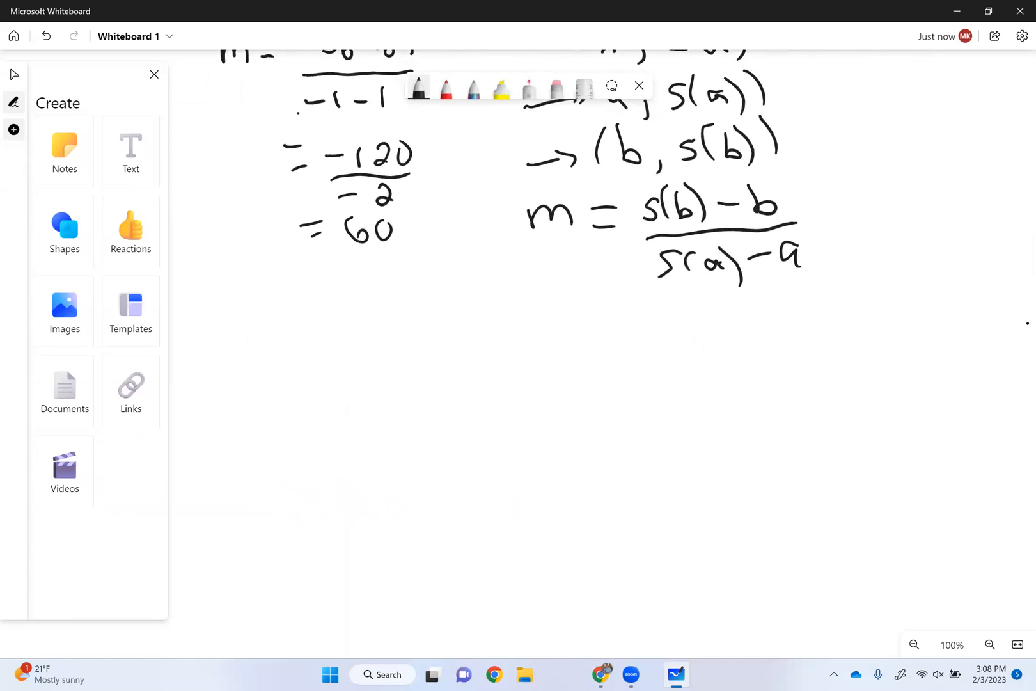
{"action": "left_click_drag", "start_coordinate": [287, 321], "coordinate": [312, 352]}
{"action": "mouse_move", "coordinate": [362, 311]}
{"action": "left_mouse_down"}
{"action": "mouse_move", "coordinate": [342, 341]}
{"action": "mouse_move", "coordinate": [373, 323]}
{"action": "mouse_move", "coordinate": [378, 340]}
{"action": "left_mouse_up"}
{"action": "mouse_move", "coordinate": [396, 322]}
{"action": "left_mouse_down"}
{"action": "mouse_move", "coordinate": [387, 337]}
{"action": "mouse_move", "coordinate": [404, 332]}
{"action": "left_mouse_up"}
{"action": "mouse_move", "coordinate": [397, 300]}
{"action": "left_mouse_down"}
{"action": "mouse_move", "coordinate": [416, 320]}
{"action": "mouse_move", "coordinate": [417, 344]}
{"action": "left_mouse_up"}
{"action": "mouse_move", "coordinate": [420, 281]}
{"action": "left_mouse_down"}
{"action": "mouse_move", "coordinate": [447, 330]}
{"action": "mouse_move", "coordinate": [445, 353]}
{"action": "left_mouse_up"}
{"action": "mouse_move", "coordinate": [270, 281]}
{"action": "left_mouse_down"}
{"action": "mouse_move", "coordinate": [248, 313]}
{"action": "mouse_move", "coordinate": [250, 341]}
{"action": "left_mouse_up"}
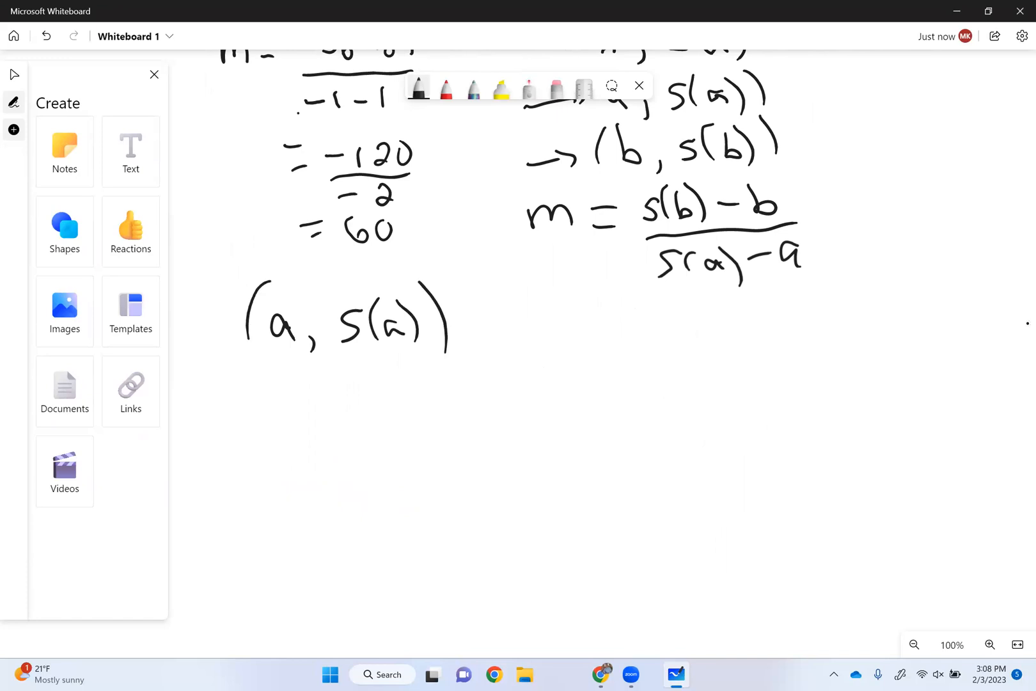
Handwrite the point (b, s(b)) beside the point (a, s(a))
{"action": "mouse_move", "coordinate": [584, 298]}
{"action": "left_mouse_down"}
{"action": "mouse_move", "coordinate": [584, 346]}
{"action": "mouse_move", "coordinate": [603, 341]}
{"action": "left_mouse_up"}
{"action": "left_click_drag", "start_coordinate": [615, 346], "coordinate": [617, 354]}
{"action": "left_click_drag", "start_coordinate": [642, 315], "coordinate": [631, 342]}
{"action": "left_click_drag", "start_coordinate": [666, 301], "coordinate": [659, 344]}
{"action": "mouse_move", "coordinate": [672, 315]}
{"action": "left_mouse_down"}
{"action": "mouse_move", "coordinate": [679, 344]}
{"action": "mouse_move", "coordinate": [697, 346]}
{"action": "left_mouse_up"}
{"action": "left_click_drag", "start_coordinate": [712, 290], "coordinate": [738, 360]}
{"action": "left_click_drag", "start_coordinate": [577, 275], "coordinate": [547, 356]}
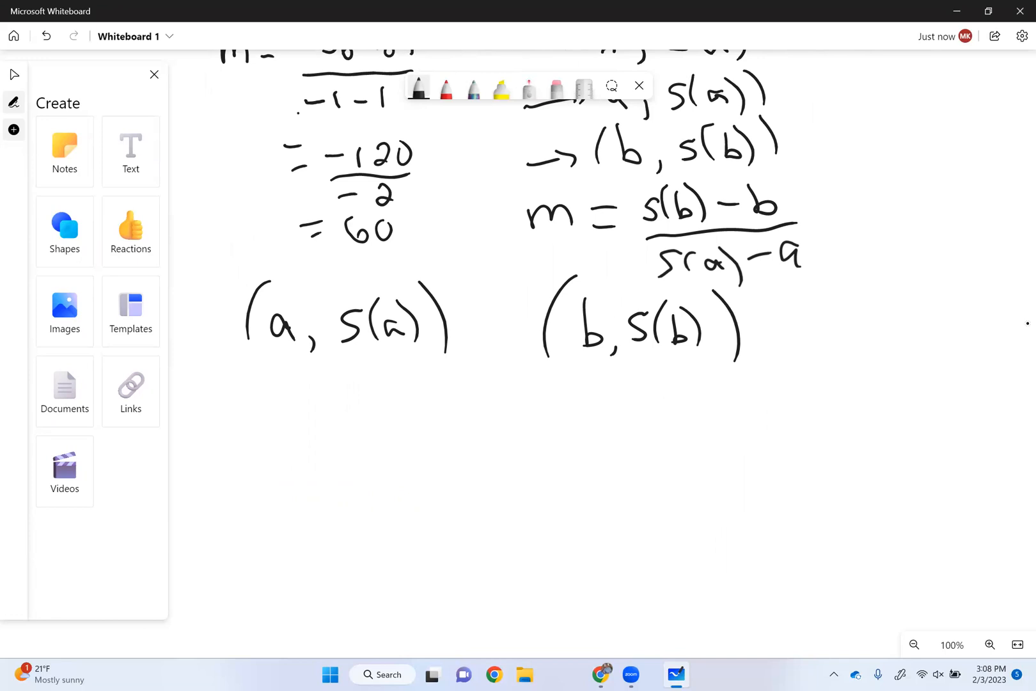
Handwrite the point-slope form y - y1 = m(x - x1) below the two points
{"action": "mouse_move", "coordinate": [267, 393]}
{"action": "left_mouse_down"}
{"action": "mouse_move", "coordinate": [301, 434]}
{"action": "mouse_move", "coordinate": [276, 431]}
{"action": "mouse_move", "coordinate": [335, 405]}
{"action": "mouse_move", "coordinate": [362, 415]}
{"action": "left_mouse_up"}
{"action": "mouse_move", "coordinate": [376, 396]}
{"action": "left_mouse_down"}
{"action": "mouse_move", "coordinate": [368, 440]}
{"action": "mouse_move", "coordinate": [344, 438]}
{"action": "mouse_move", "coordinate": [432, 401]}
{"action": "mouse_move", "coordinate": [439, 414]}
{"action": "mouse_move", "coordinate": [488, 409]}
{"action": "mouse_move", "coordinate": [513, 421]}
{"action": "left_mouse_up"}
{"action": "mouse_move", "coordinate": [561, 387]}
{"action": "left_mouse_down"}
{"action": "mouse_move", "coordinate": [534, 416]}
{"action": "mouse_move", "coordinate": [587, 422]}
{"action": "mouse_move", "coordinate": [559, 422]}
{"action": "mouse_move", "coordinate": [614, 411]}
{"action": "mouse_move", "coordinate": [673, 427]}
{"action": "left_mouse_up"}
{"action": "left_click_drag", "start_coordinate": [682, 380], "coordinate": [708, 424]}
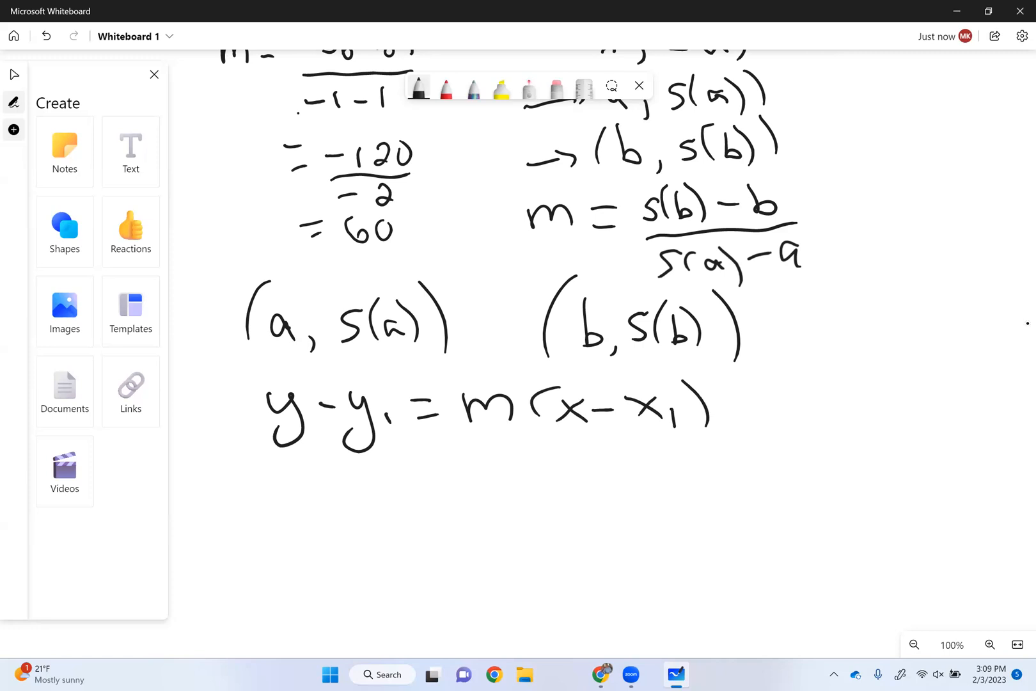
Substitute the point (a, s(a)) by writing y - s(a) = m(x - a) below the point-slope form
{"action": "mouse_move", "coordinate": [280, 463]}
{"action": "left_mouse_down"}
{"action": "mouse_move", "coordinate": [301, 474]}
{"action": "mouse_move", "coordinate": [282, 521]}
{"action": "left_mouse_up"}
{"action": "mouse_move", "coordinate": [322, 478]}
{"action": "left_mouse_down"}
{"action": "mouse_move", "coordinate": [346, 475]}
{"action": "mouse_move", "coordinate": [354, 493]}
{"action": "mouse_move", "coordinate": [429, 474]}
{"action": "mouse_move", "coordinate": [428, 494]}
{"action": "left_mouse_up"}
{"action": "mouse_move", "coordinate": [448, 470]}
{"action": "left_mouse_down"}
{"action": "mouse_move", "coordinate": [457, 467]}
{"action": "mouse_move", "coordinate": [465, 488]}
{"action": "left_mouse_up"}
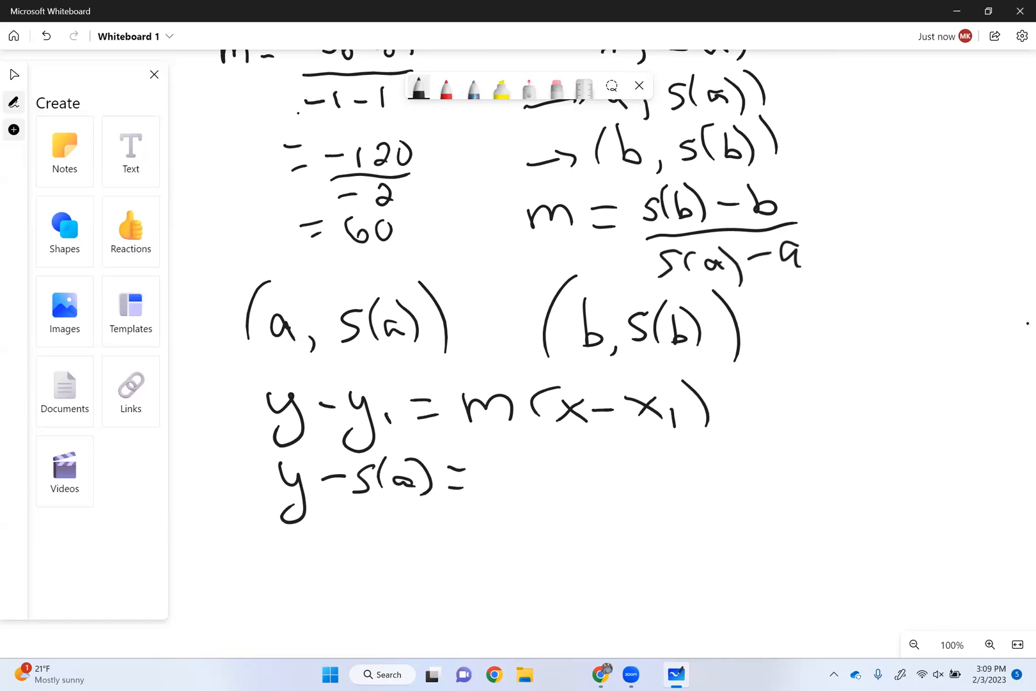
{"action": "mouse_move", "coordinate": [484, 487]}
{"action": "left_mouse_down"}
{"action": "mouse_move", "coordinate": [621, 475]}
{"action": "mouse_move", "coordinate": [683, 498]}
{"action": "left_mouse_up"}
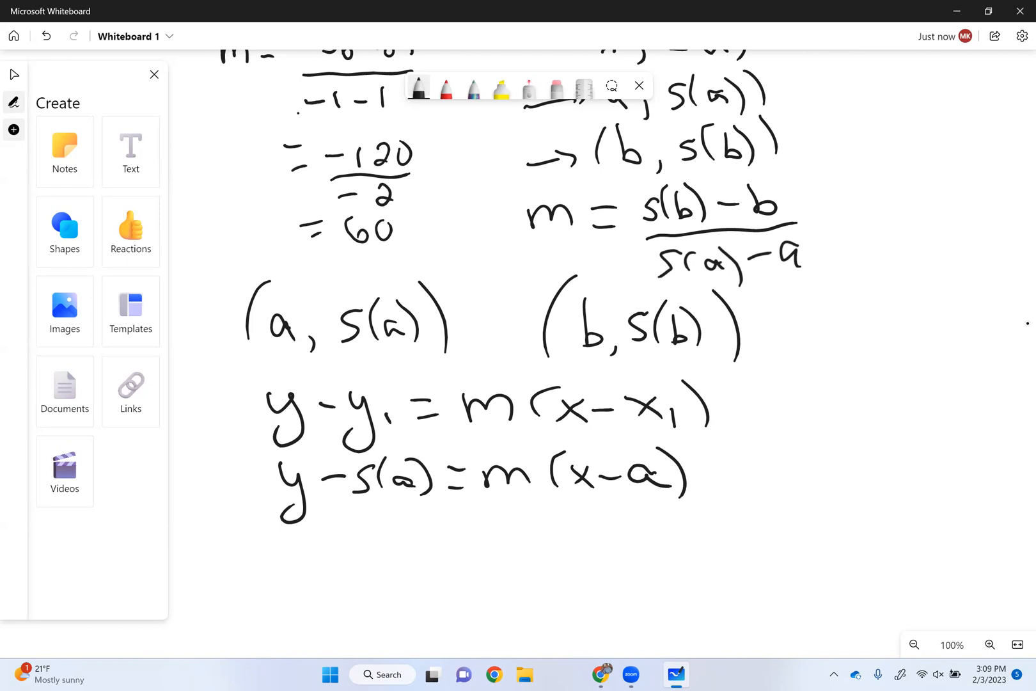
Draw boxes around the slope formula m = (y2 - y1)/(x2 - x1) and the general slope expression in s(a) and s(b)
{"action": "scroll", "coordinate": [576, 352], "scroll_direction": "up", "scroll_amount": 6}
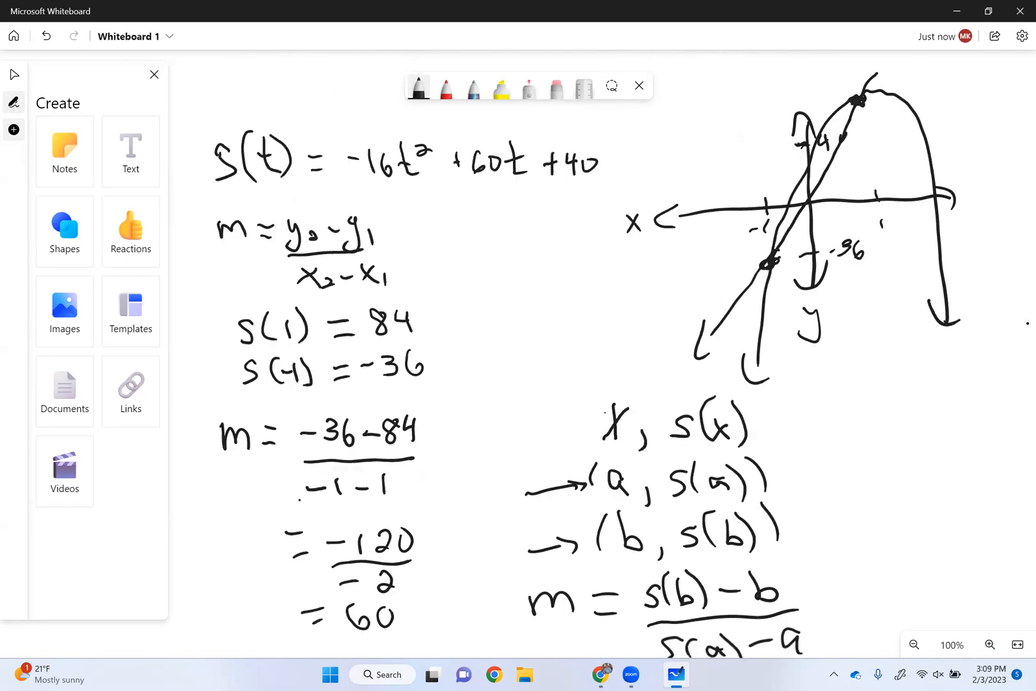
{"action": "scroll", "coordinate": [576, 351], "scroll_direction": "down", "scroll_amount": 1}
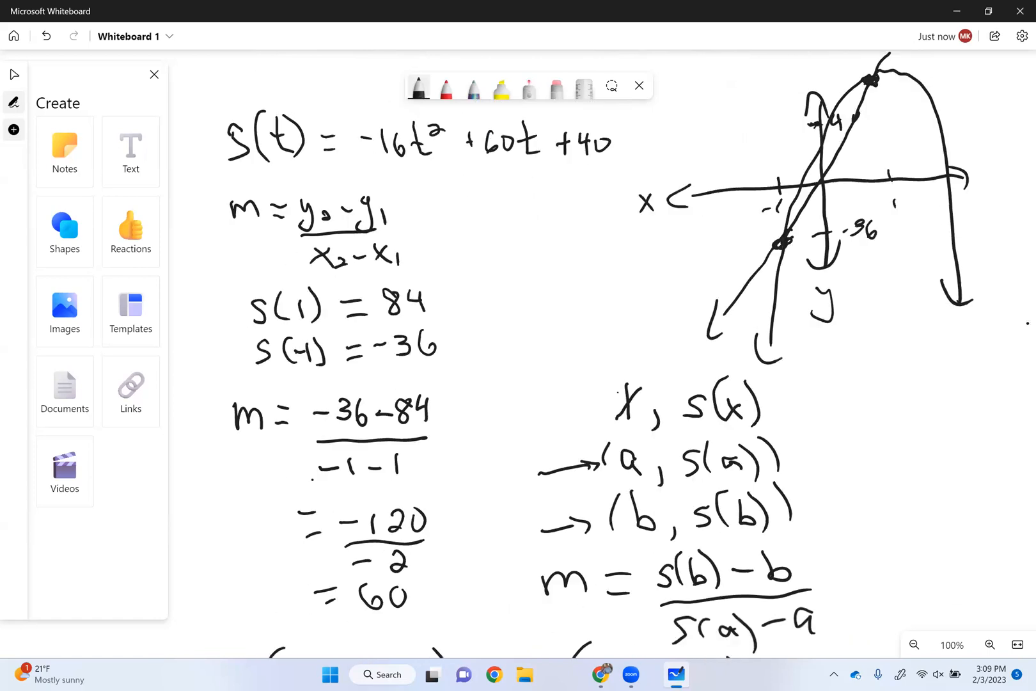
{"action": "mouse_move", "coordinate": [197, 206]}
{"action": "left_mouse_down"}
{"action": "mouse_move", "coordinate": [382, 195]}
{"action": "mouse_move", "coordinate": [435, 273]}
{"action": "mouse_move", "coordinate": [249, 290]}
{"action": "mouse_move", "coordinate": [203, 208]}
{"action": "left_mouse_up"}
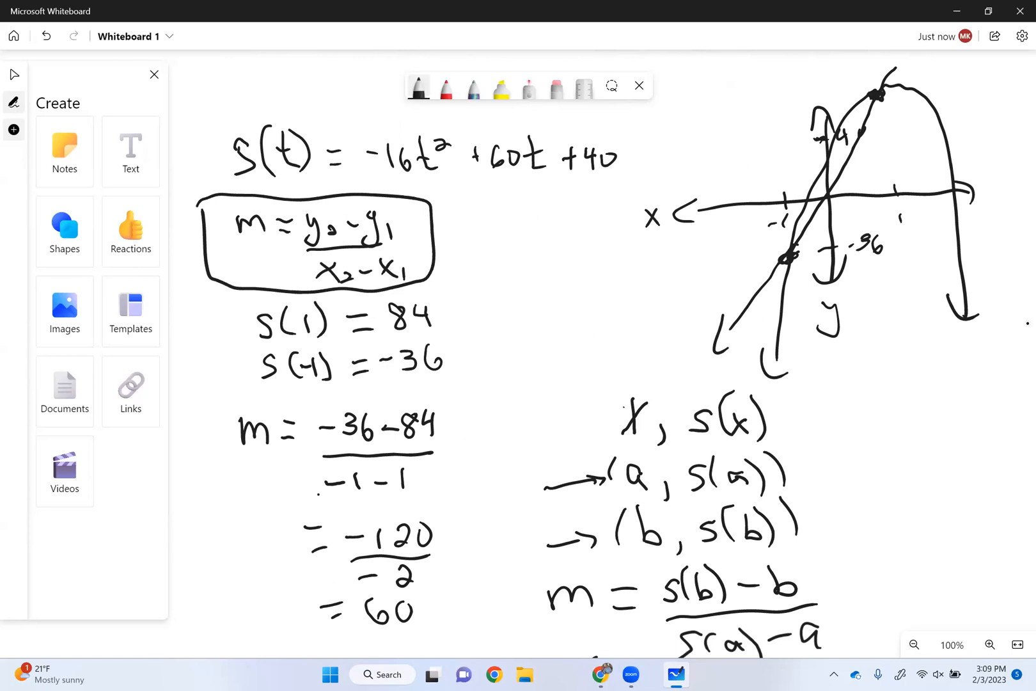
{"action": "scroll", "coordinate": [576, 352], "scroll_direction": "down", "scroll_amount": 3}
{"action": "mouse_move", "coordinate": [509, 465]}
{"action": "left_mouse_down"}
{"action": "mouse_move", "coordinate": [721, 453]}
{"action": "mouse_move", "coordinate": [854, 515]}
{"action": "mouse_move", "coordinate": [717, 558]}
{"action": "mouse_move", "coordinate": [508, 524]}
{"action": "left_mouse_up"}
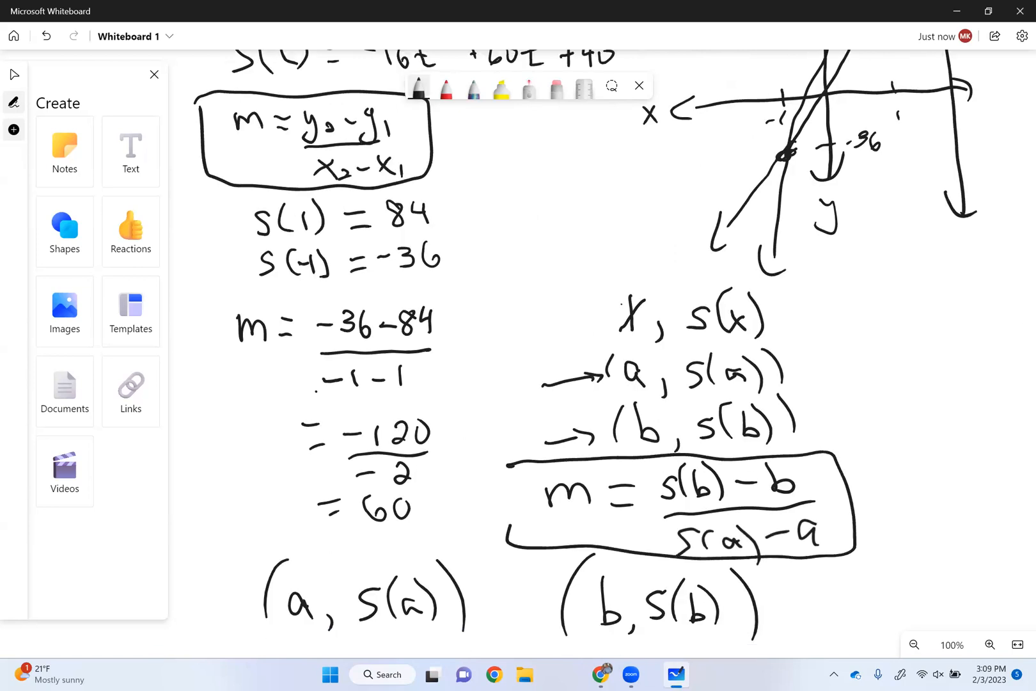
Draw boxes around the point-slope form and the equation y - s(a) = m(x - a)
{"action": "scroll", "coordinate": [576, 352], "scroll_direction": "down", "scroll_amount": 5}
{"action": "mouse_move", "coordinate": [275, 378]}
{"action": "left_mouse_down"}
{"action": "mouse_move", "coordinate": [656, 362]}
{"action": "mouse_move", "coordinate": [777, 420]}
{"action": "mouse_move", "coordinate": [249, 439]}
{"action": "mouse_move", "coordinate": [254, 378]}
{"action": "left_mouse_up"}
{"action": "mouse_move", "coordinate": [256, 440]}
{"action": "left_mouse_down"}
{"action": "mouse_move", "coordinate": [257, 510]}
{"action": "mouse_move", "coordinate": [727, 531]}
{"action": "mouse_move", "coordinate": [761, 435]}
{"action": "left_mouse_up"}
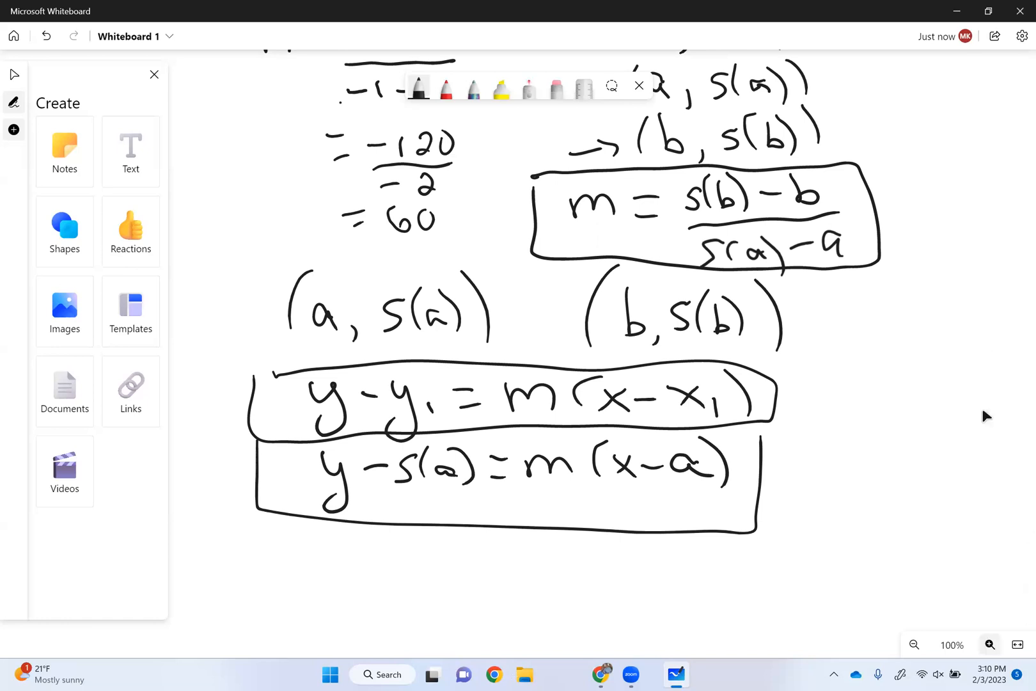
Switch to Chrome with the second user profile and open the Desmos Graphing Calculator in a new tab
{"action": "left_click", "coordinate": [499, 675]}
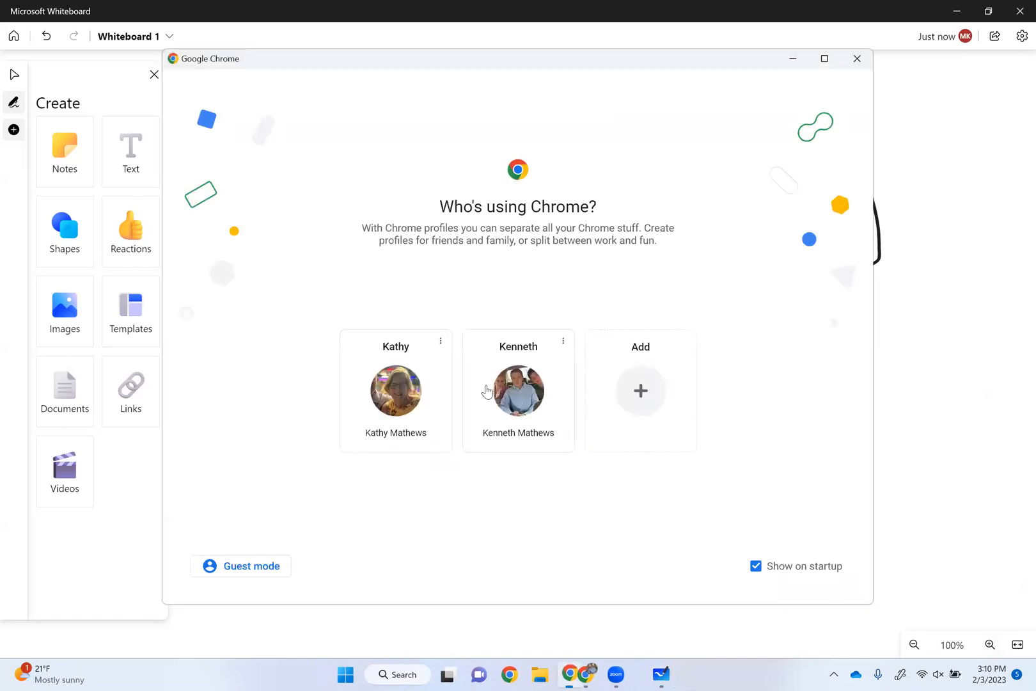
{"action": "left_click", "coordinate": [519, 393]}
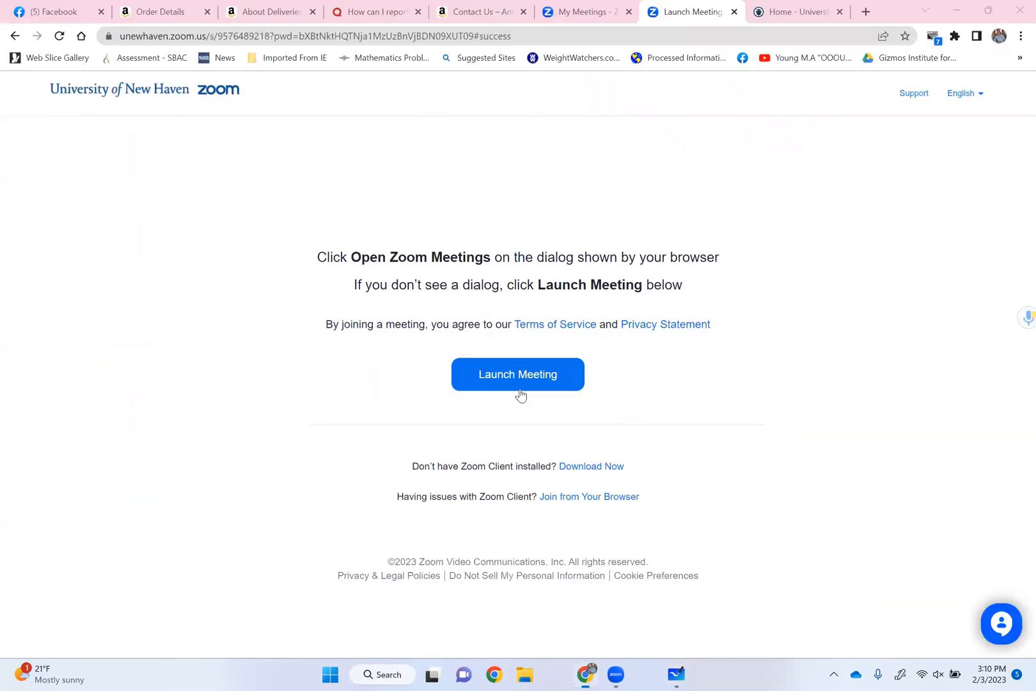
{"action": "left_click", "coordinate": [865, 12]}
{"action": "type", "text": "des"}
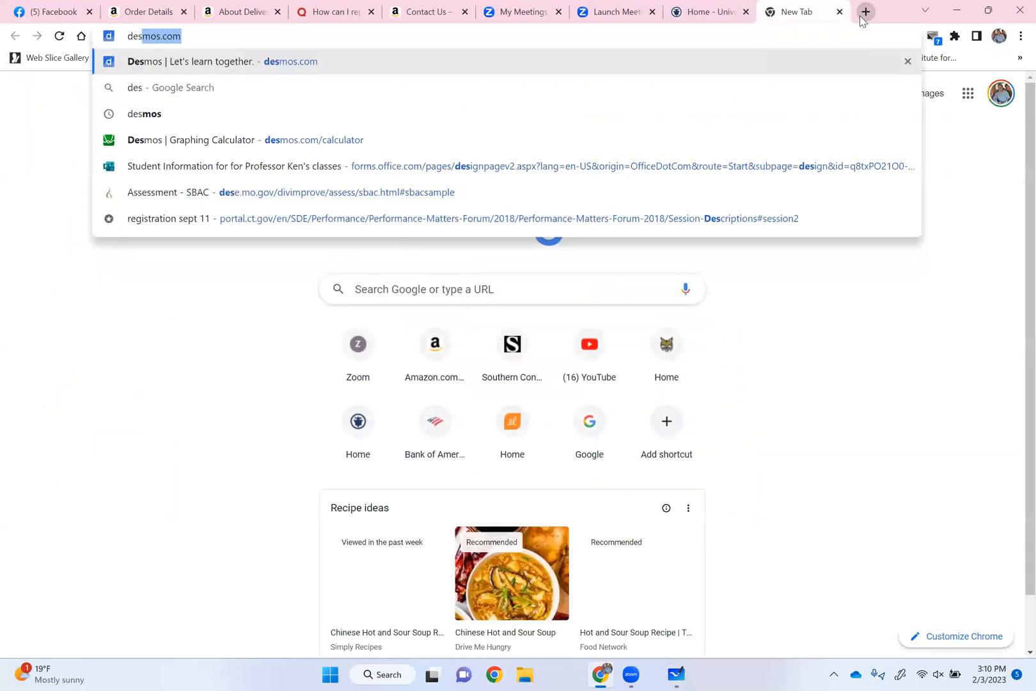
{"action": "type", "text": "mos"}
{"action": "key", "text": "Return"}
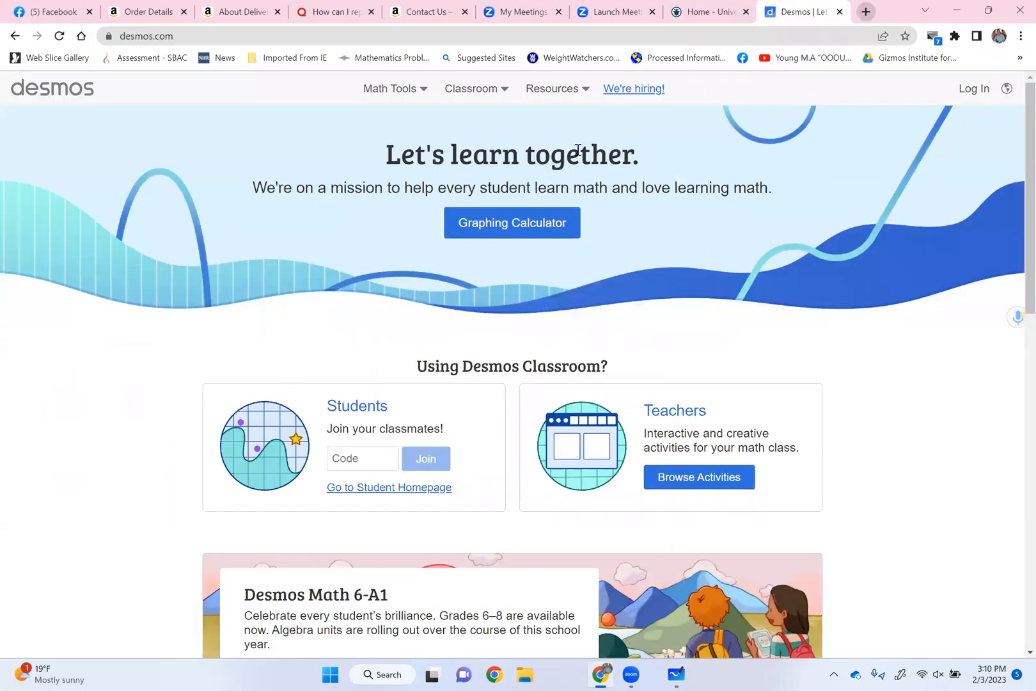
{"action": "left_click", "coordinate": [542, 222]}
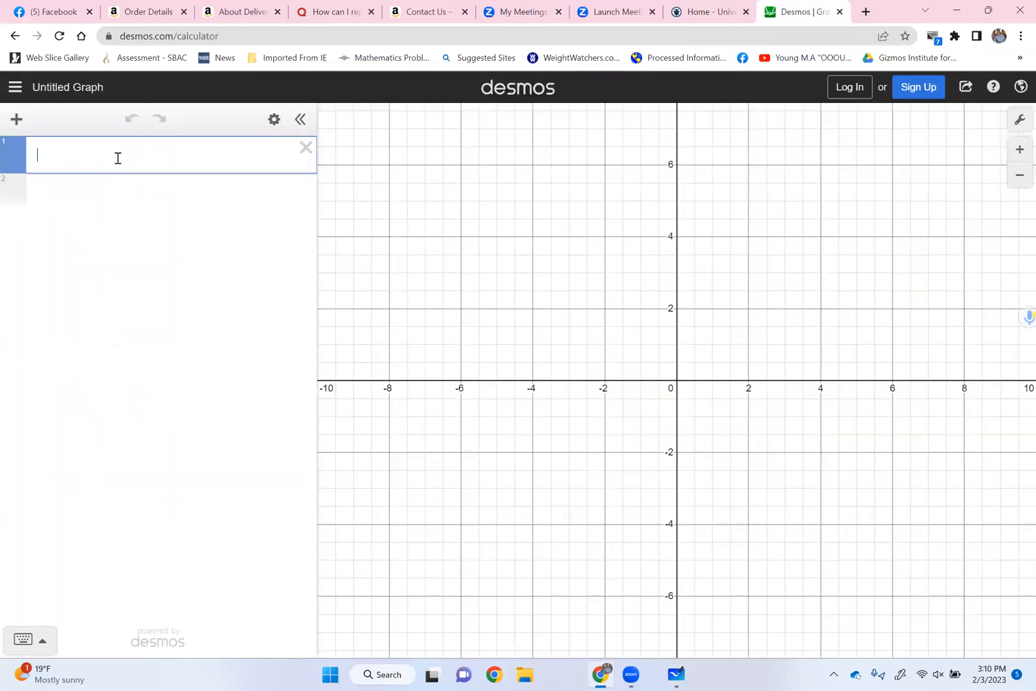
Enter the function s(t) = -16t² + 60t + 40 as the first expression
{"action": "type", "text": "s(t)"}
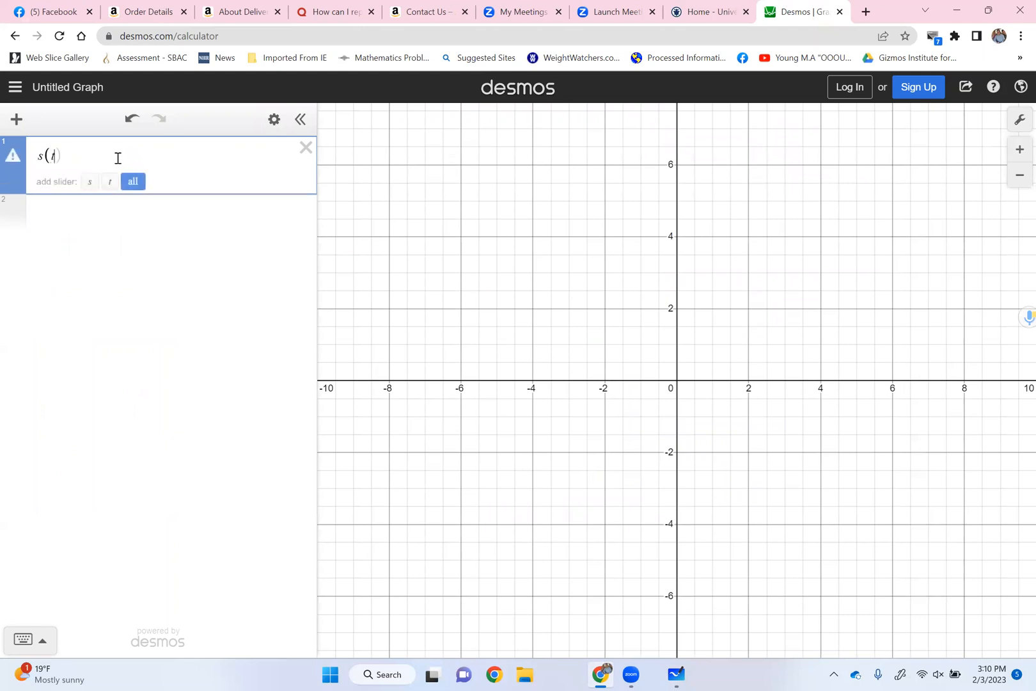
{"action": "type", "text": "="}
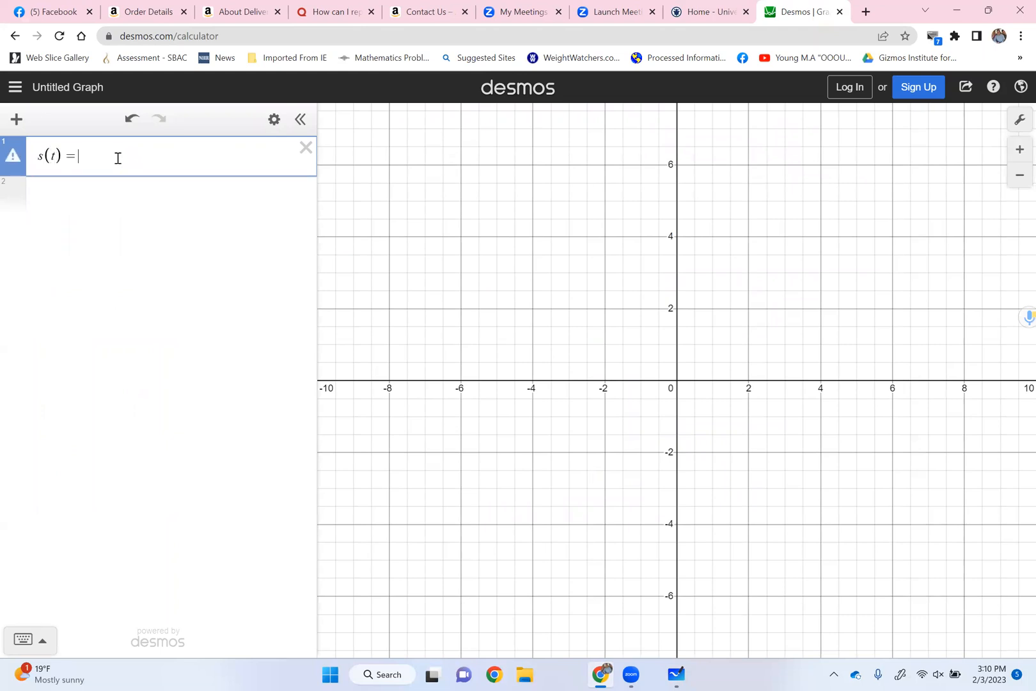
{"action": "type", "text": "-1"}
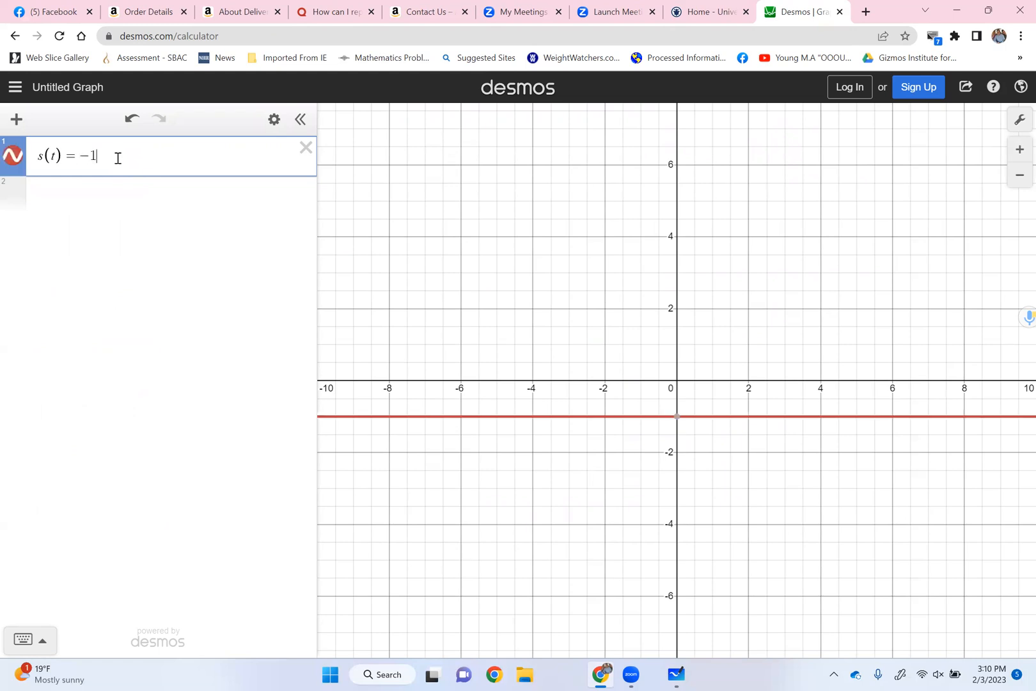
{"action": "type", "text": "6t^2"}
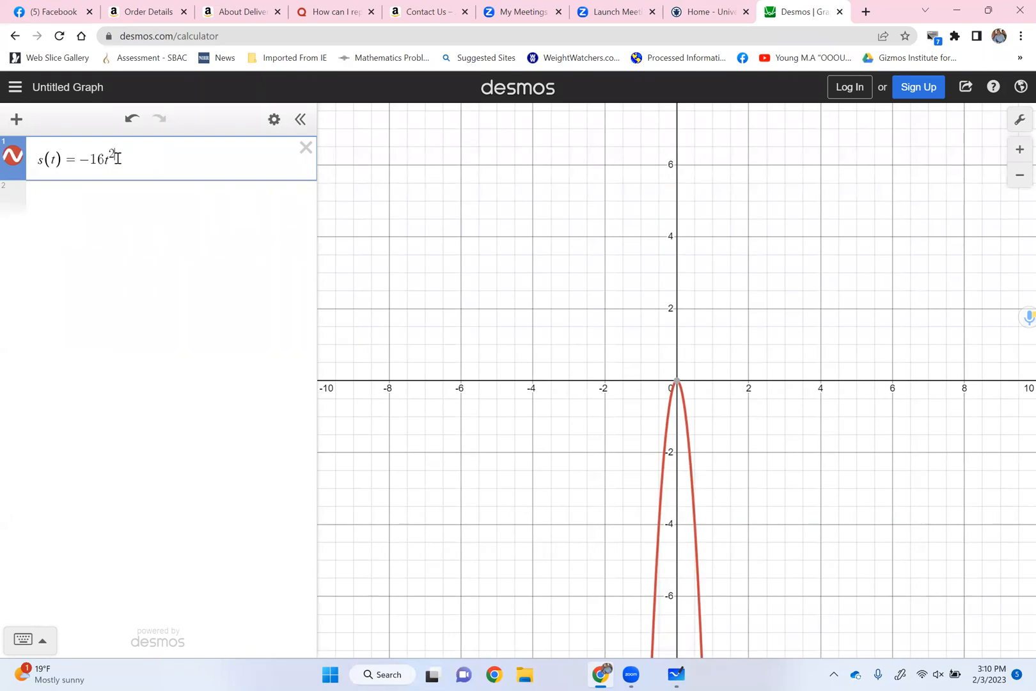
{"action": "key", "text": "Right"}
{"action": "type", "text": "+760"}
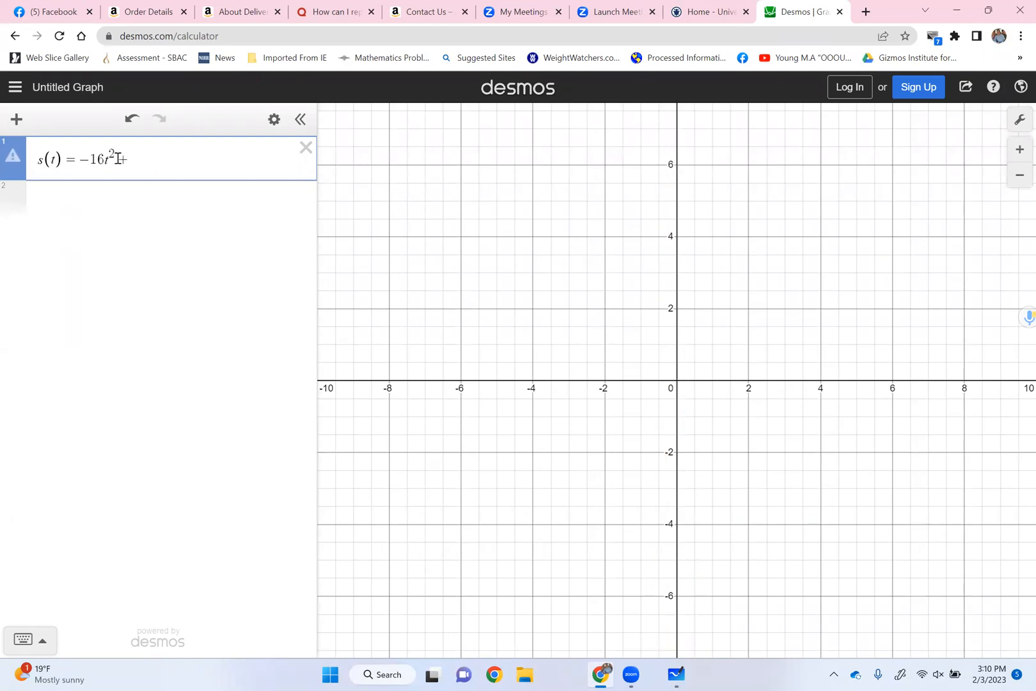
{"action": "key", "text": "BackSpace"}
{"action": "key", "text": "BackSpace"}
{"action": "key", "text": "BackSpace"}
{"action": "type", "text": "60t "}
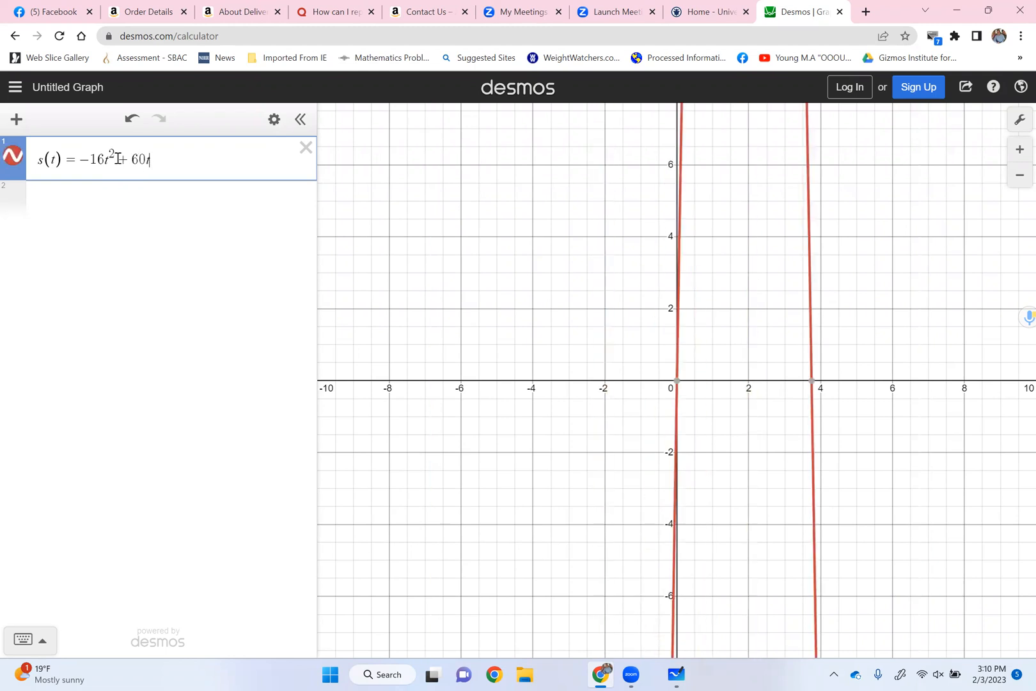
{"action": "type", "text": "+ 40"}
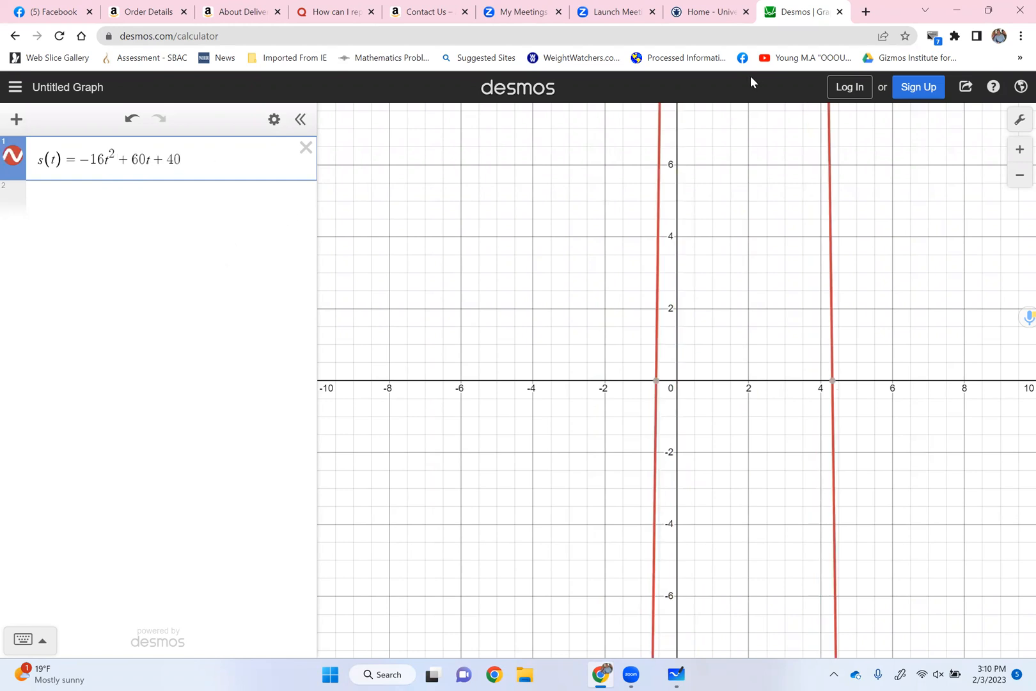
Set the graph's x-axis range from -2 to 5
{"action": "left_click", "coordinate": [1017, 121]}
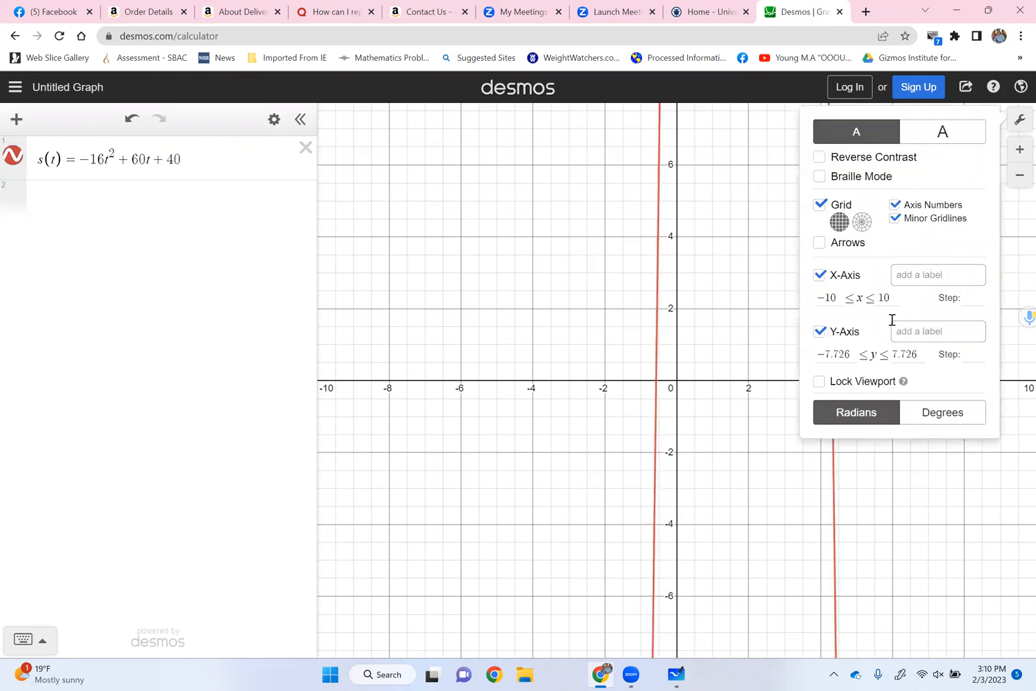
{"action": "left_click_drag", "start_coordinate": [837, 296], "coordinate": [814, 298]}
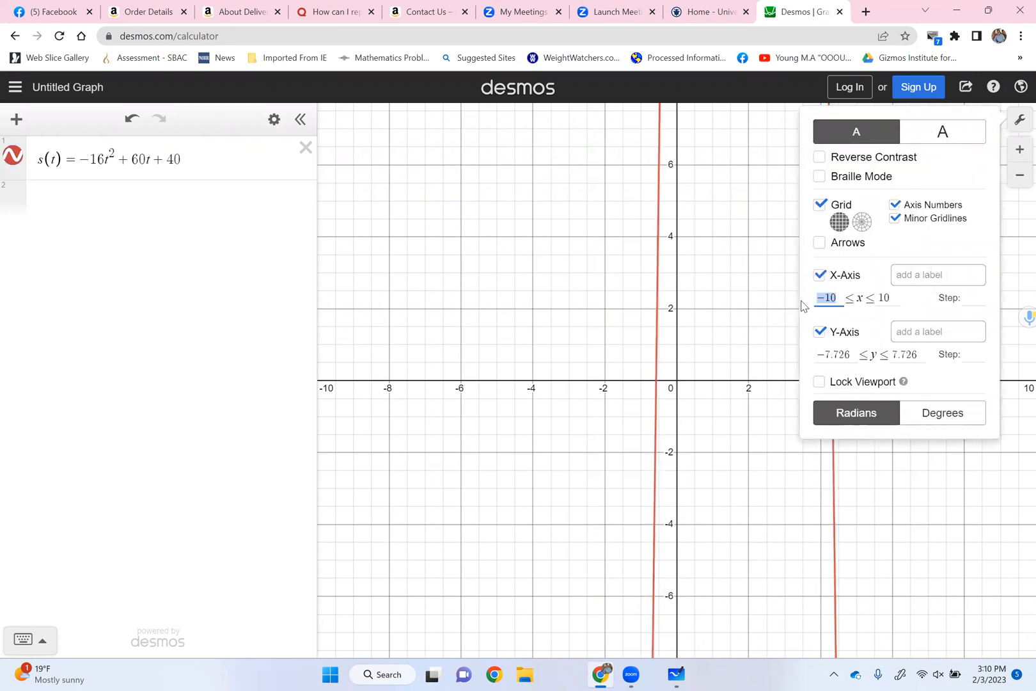
{"action": "type", "text": "-2"}
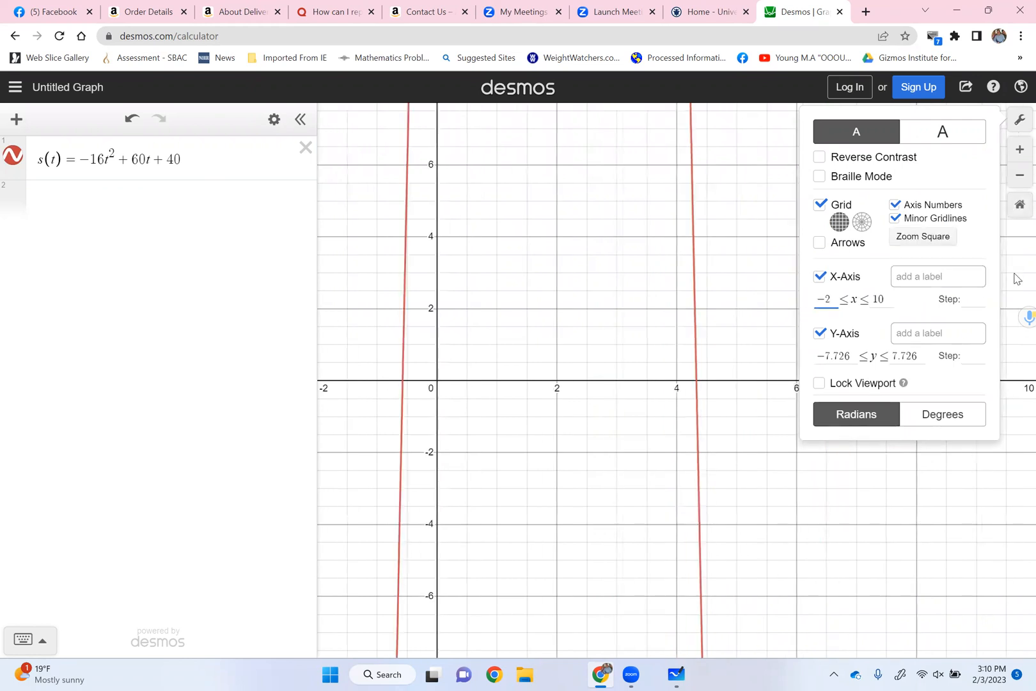
{"action": "left_click_drag", "start_coordinate": [891, 300], "coordinate": [864, 301]}
{"action": "type", "text": "5"}
Set the graph's y-axis range from -10 to 80
{"action": "left_click", "coordinate": [847, 356]}
{"action": "left_click_drag", "start_coordinate": [852, 353], "coordinate": [802, 365]}
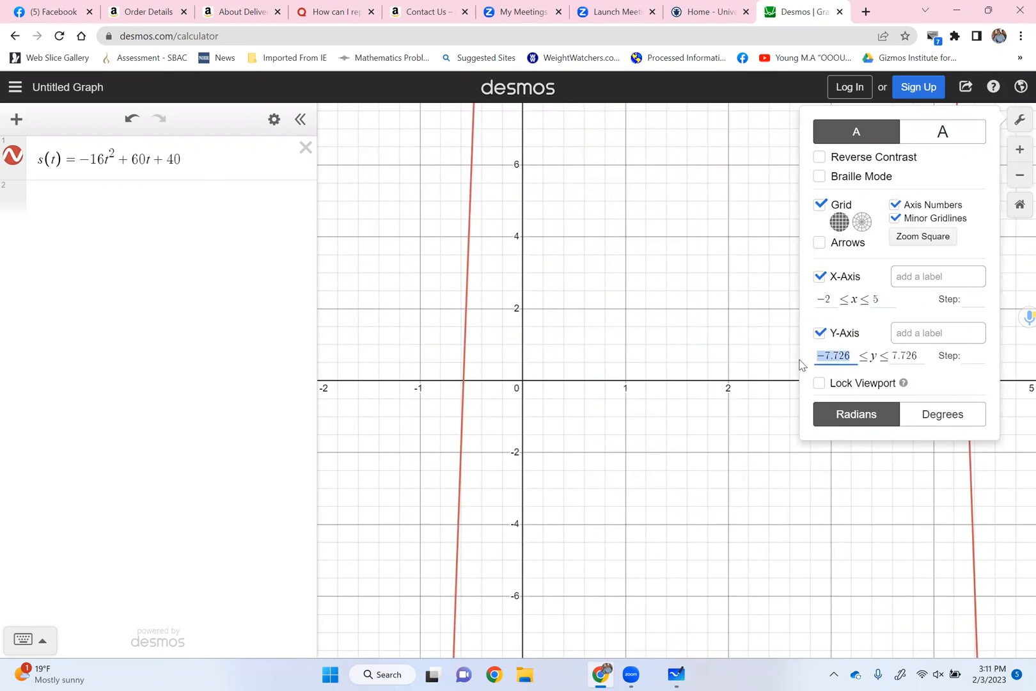
{"action": "type", "text": "-10"}
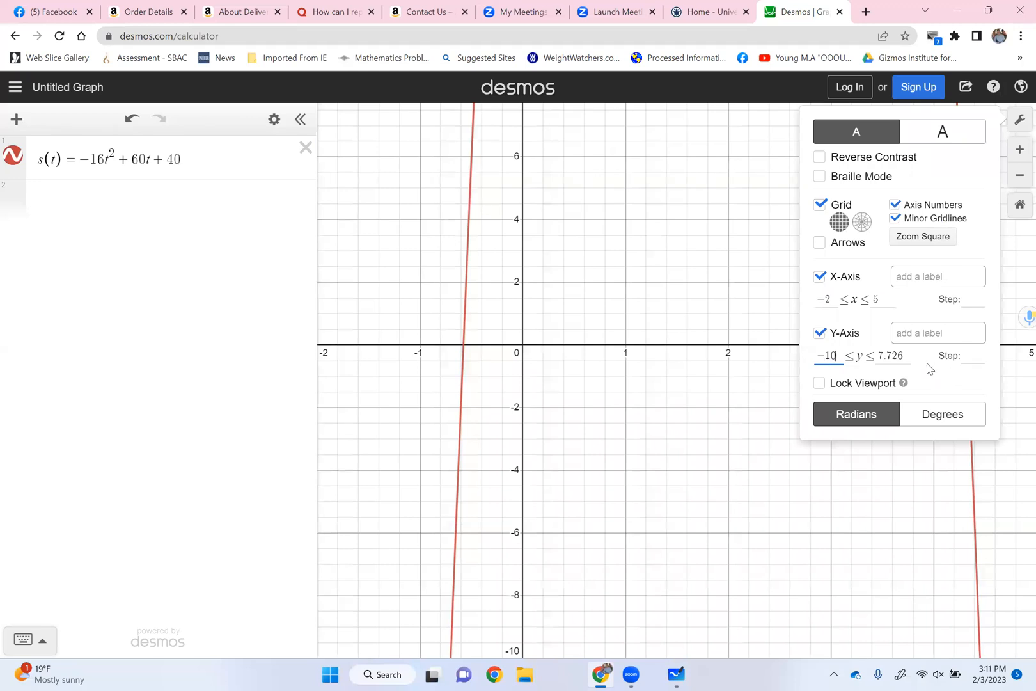
{"action": "left_click", "coordinate": [907, 359]}
{"action": "left_click_drag", "start_coordinate": [907, 359], "coordinate": [876, 362]}
{"action": "type", "text": "80"}
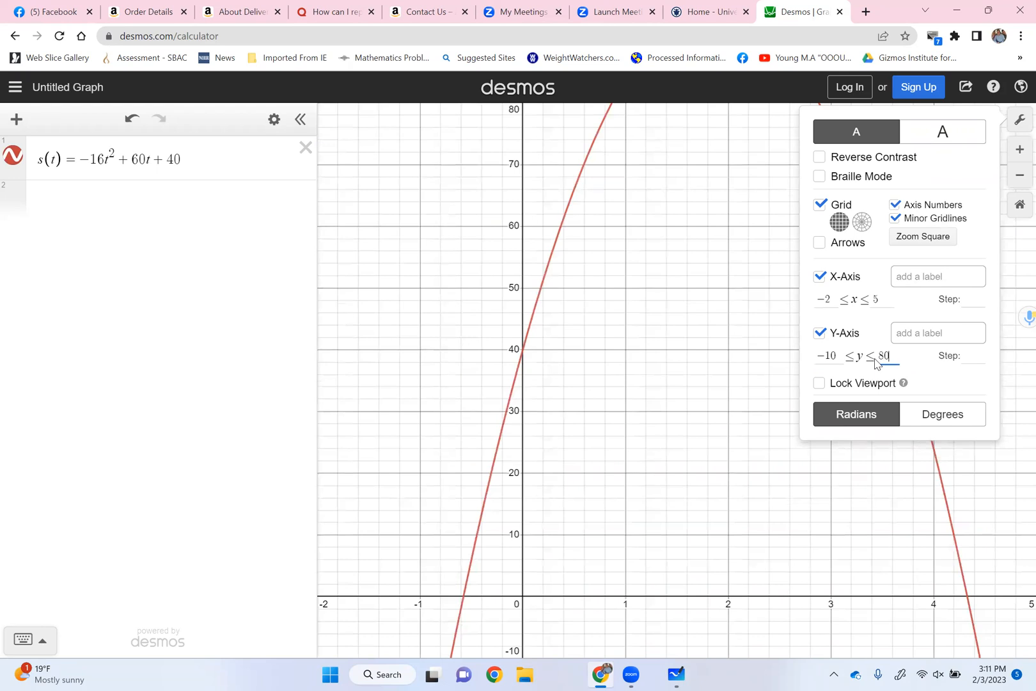
Raise the y-axis upper limit to 140 and close the graph settings
{"action": "left_click", "coordinate": [902, 353]}
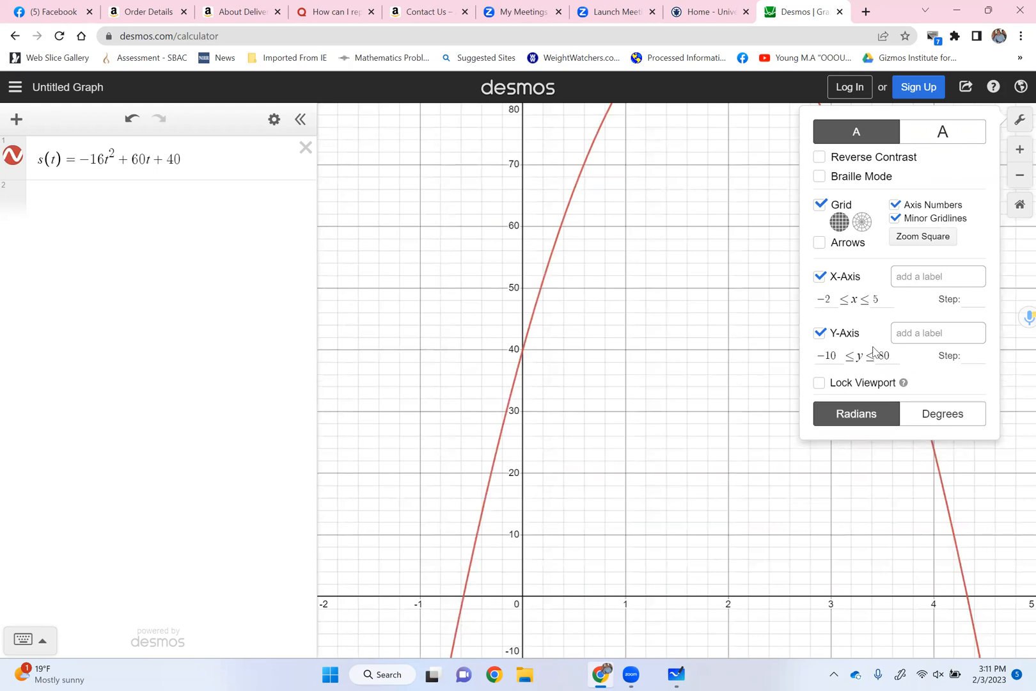
{"action": "left_click_drag", "start_coordinate": [892, 356], "coordinate": [878, 360]}
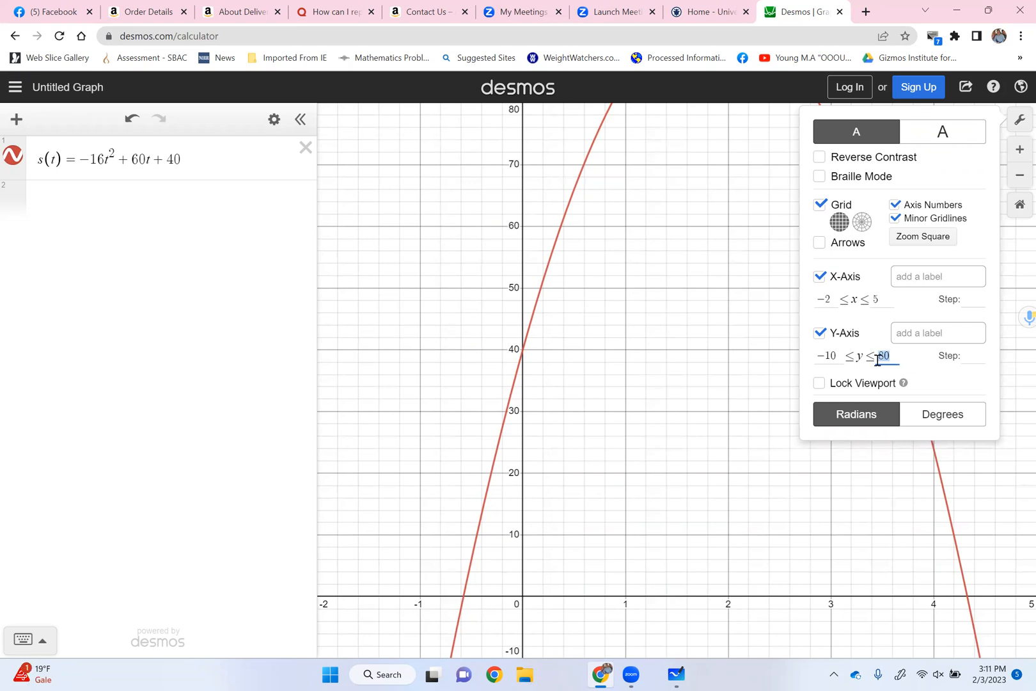
{"action": "type", "text": "140"}
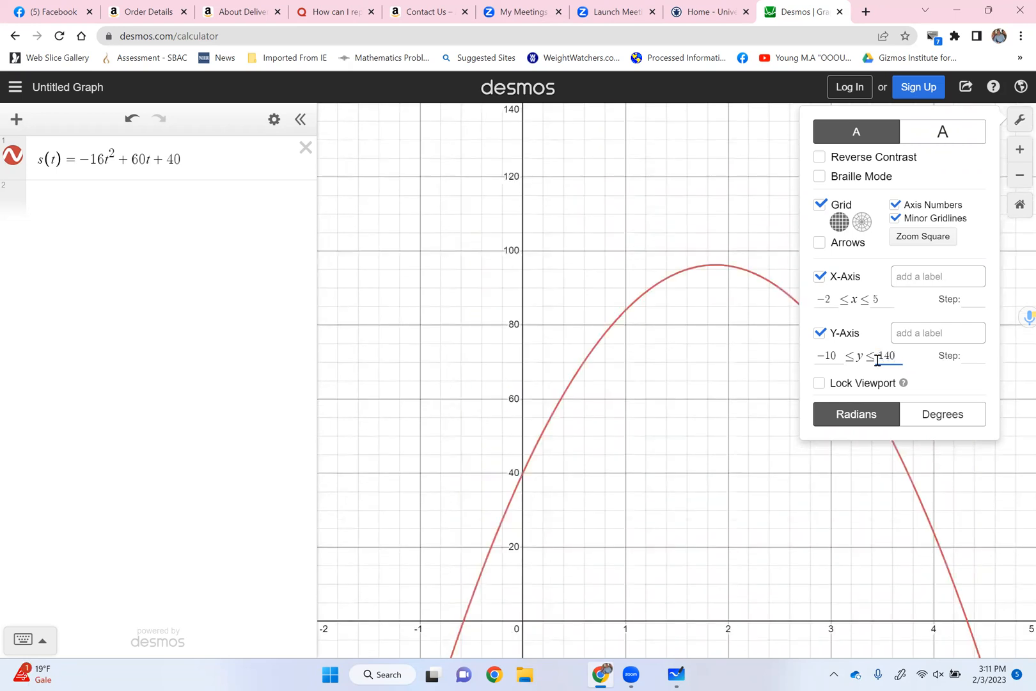
{"action": "left_click", "coordinate": [1017, 498]}
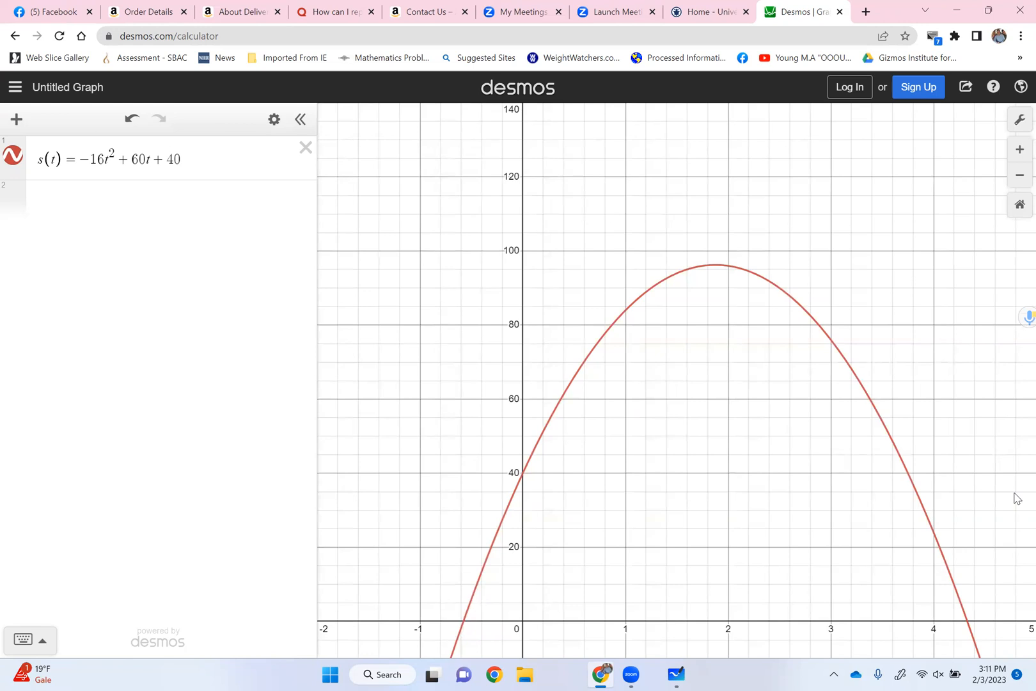
Evaluate s(1/2) and s(2) on separate expression lines below the function
{"action": "left_click", "coordinate": [64, 195]}
{"action": "type", "text": "s_"}
{"action": "type", "text": "1"}
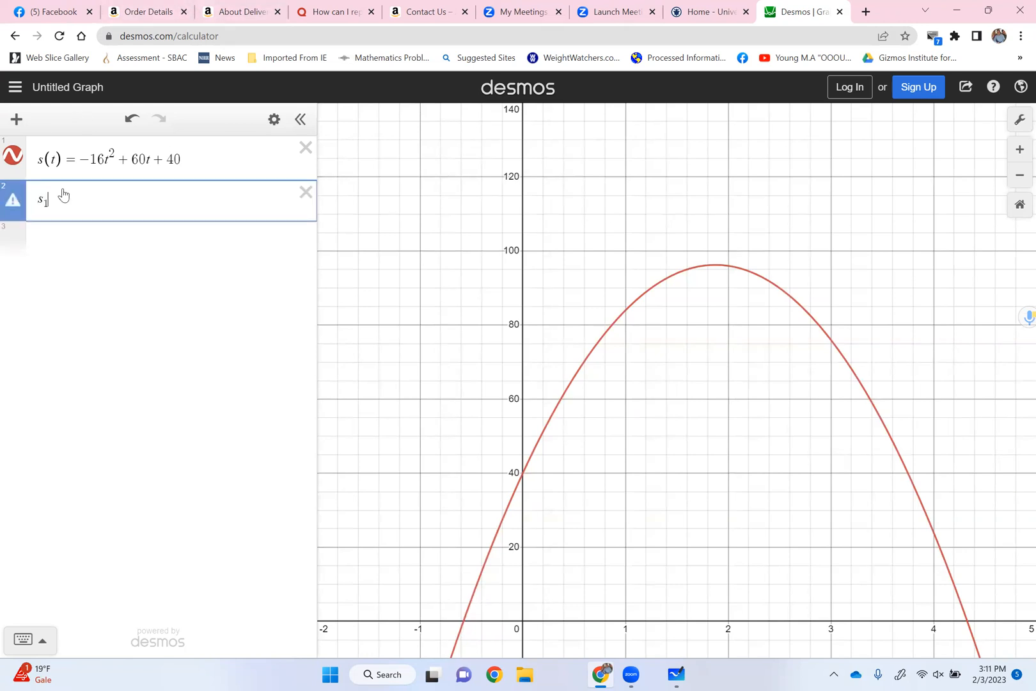
{"action": "key", "text": "BackSpace"}
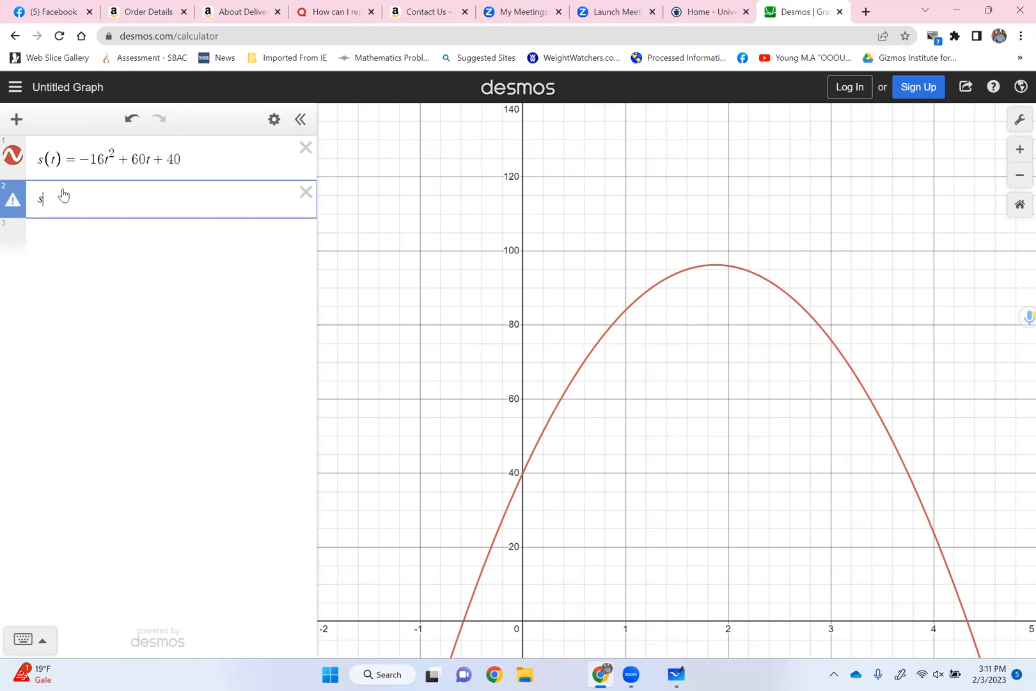
{"action": "type", "text": "("}
{"action": "type", "text": "1/(2"}
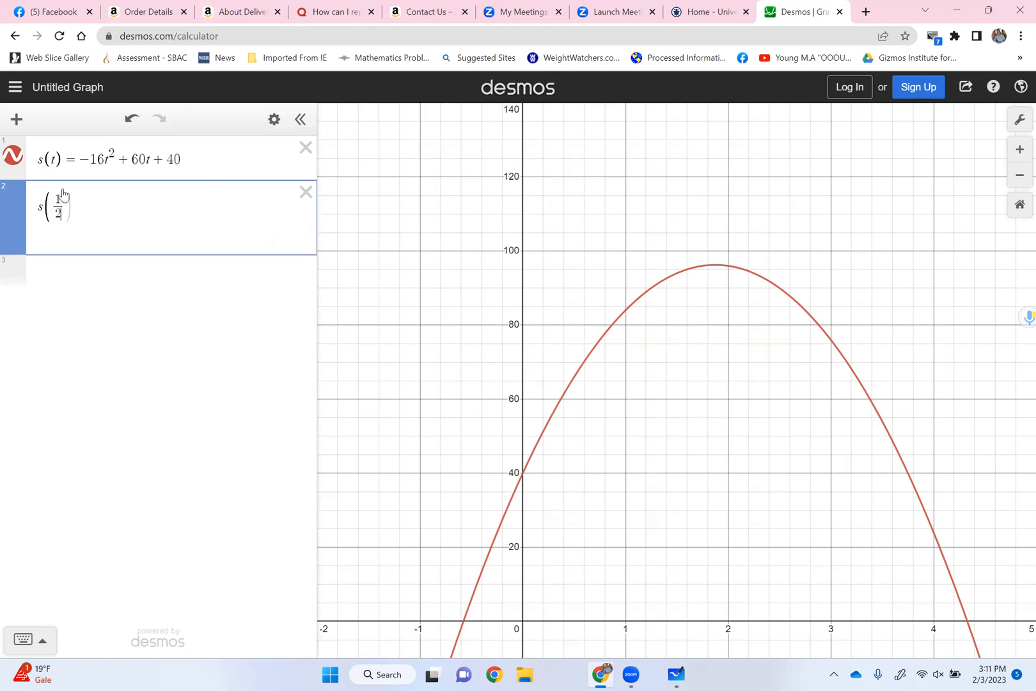
{"action": "type", "text": ")"}
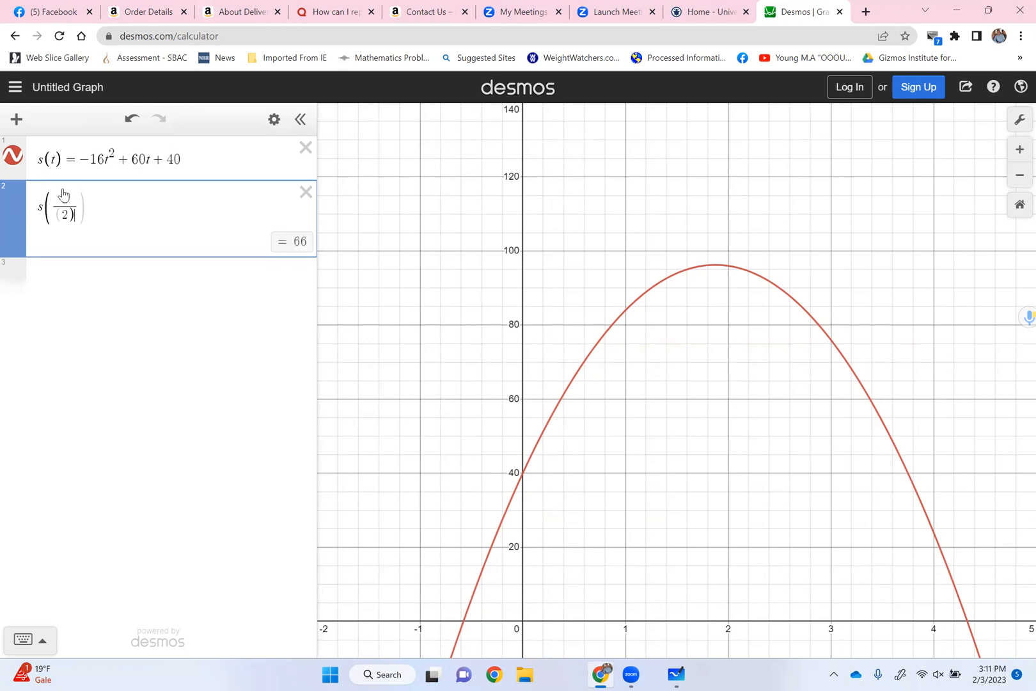
{"action": "left_click", "coordinate": [82, 294]}
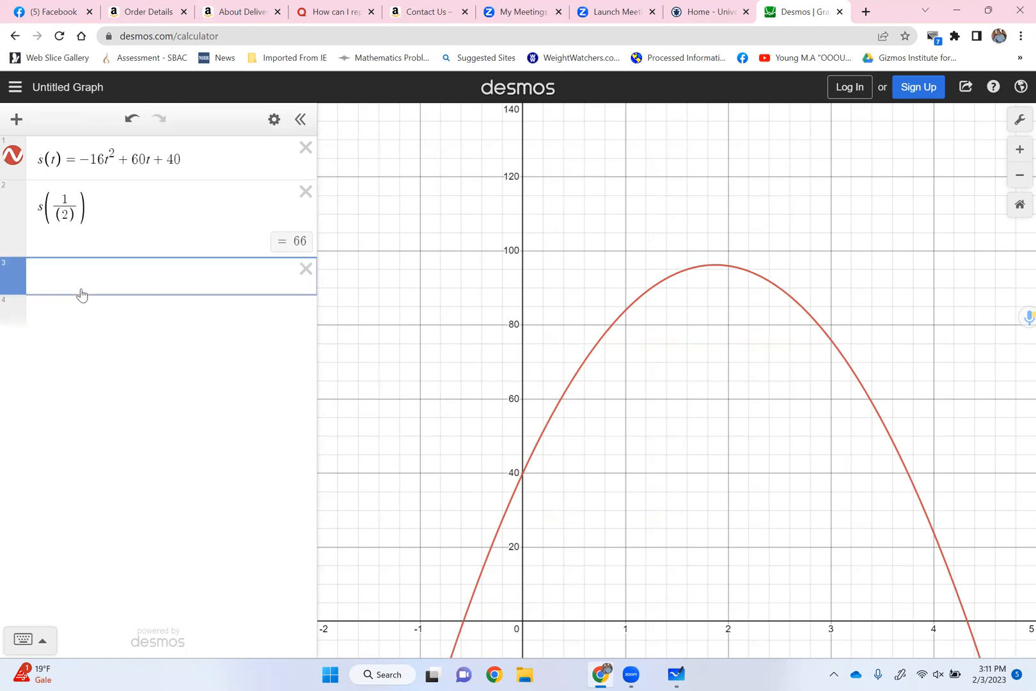
{"action": "type", "text": "s(2)"}
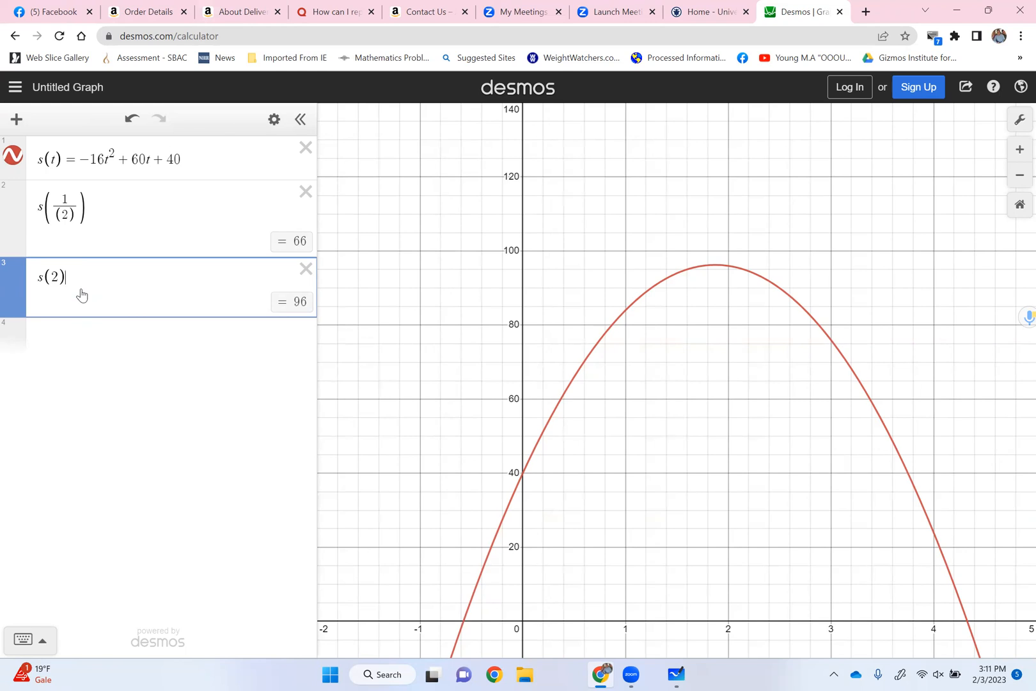
Define the secant slope on a new line as m = (96 - 66)/(2 - 1/2)
{"action": "left_click", "coordinate": [66, 336]}
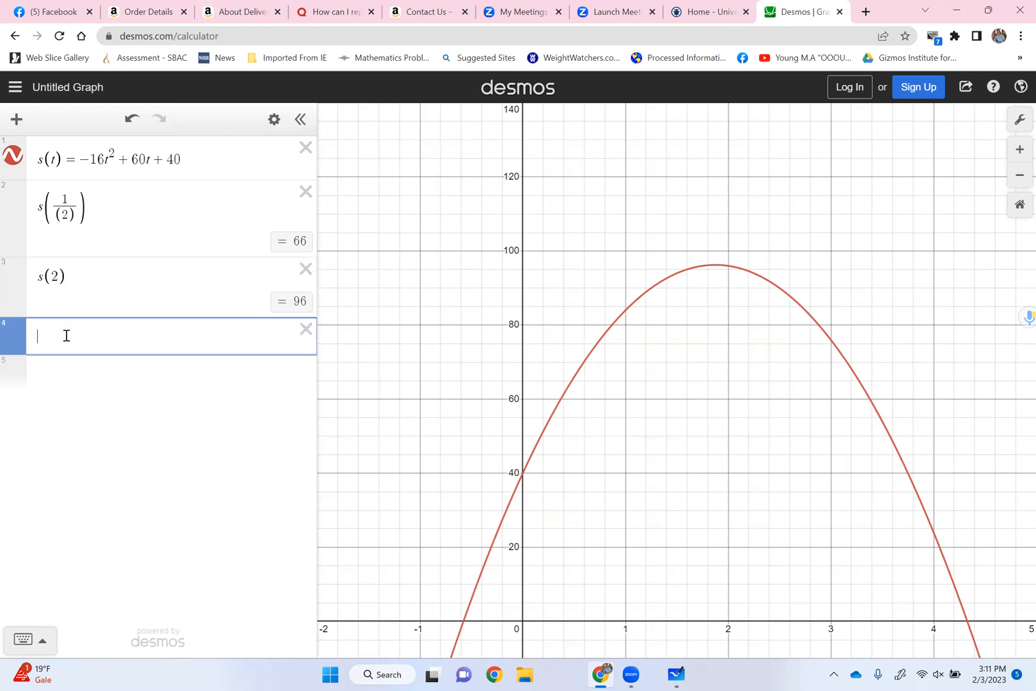
{"action": "type", "text": "m=(96-"}
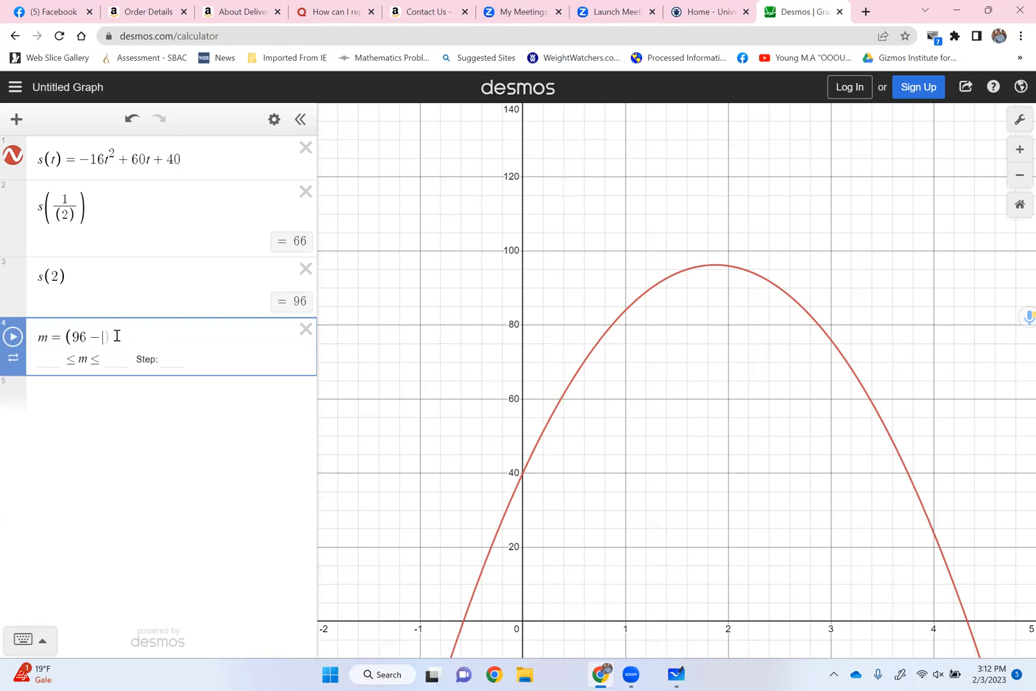
{"action": "type", "text": "66"}
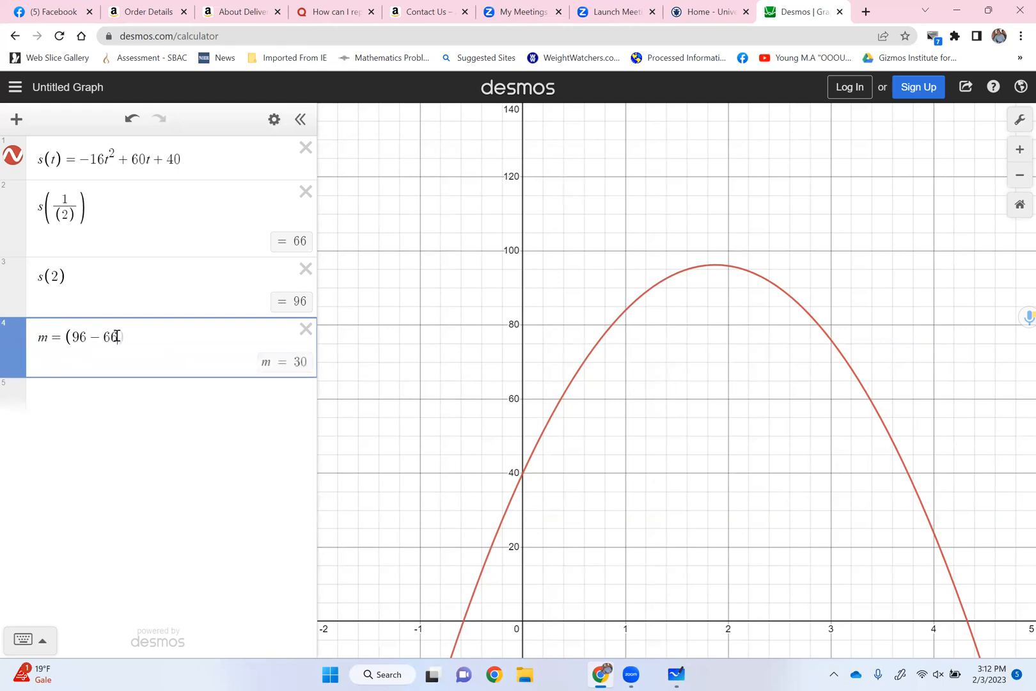
{"action": "type", "text": ")/"}
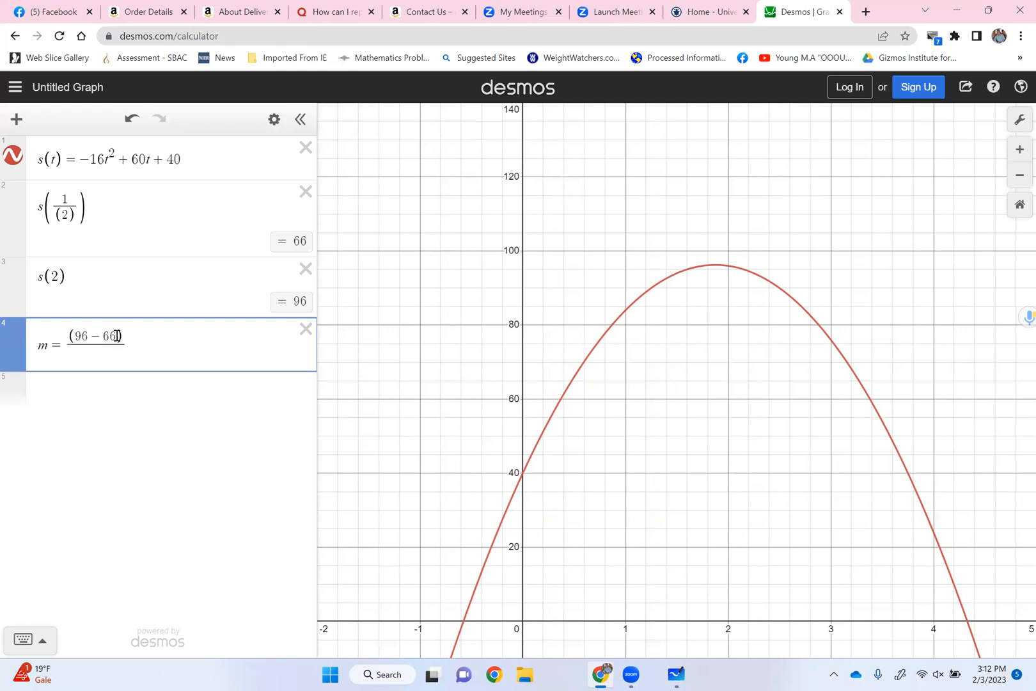
{"action": "type", "text": "2/"}
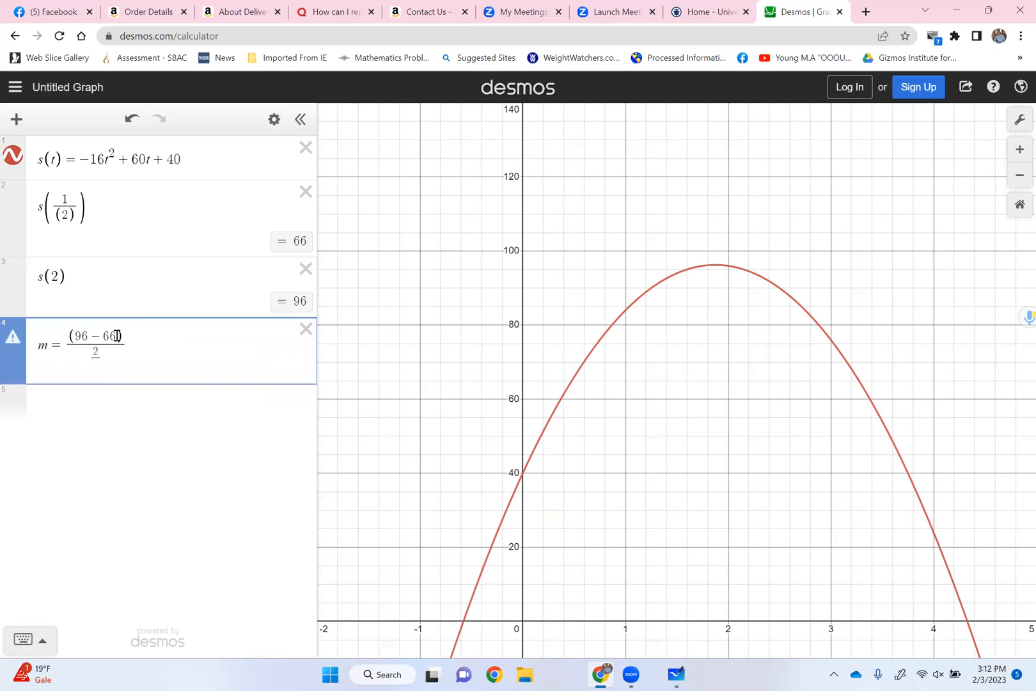
{"action": "key", "text": "BackSpace"}
{"action": "type", "text": "-"}
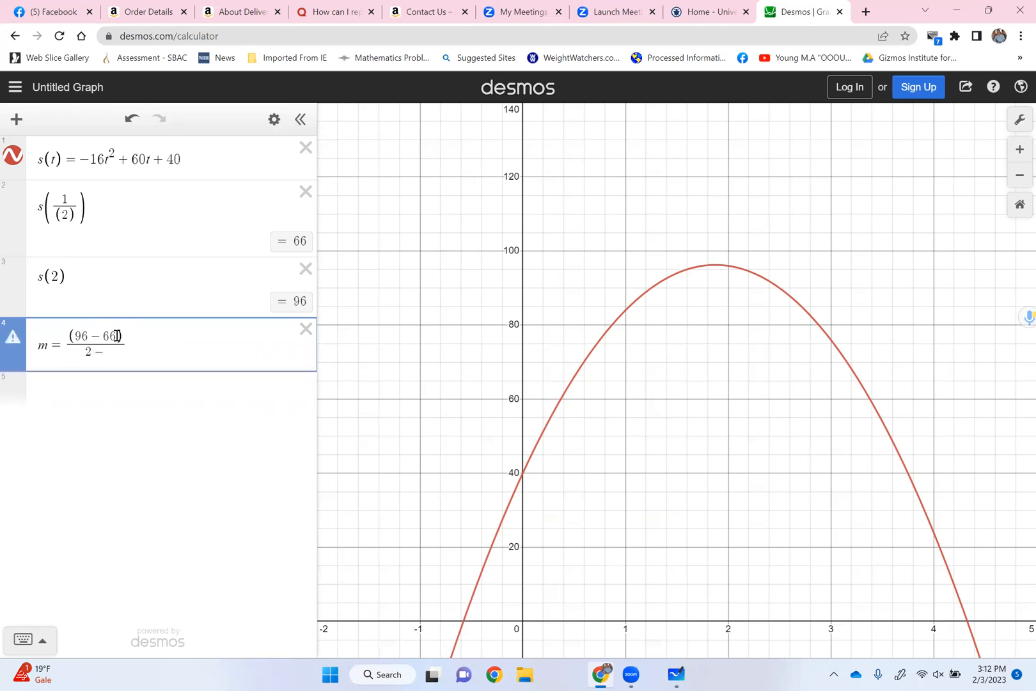
{"action": "type", "text": "1/2"}
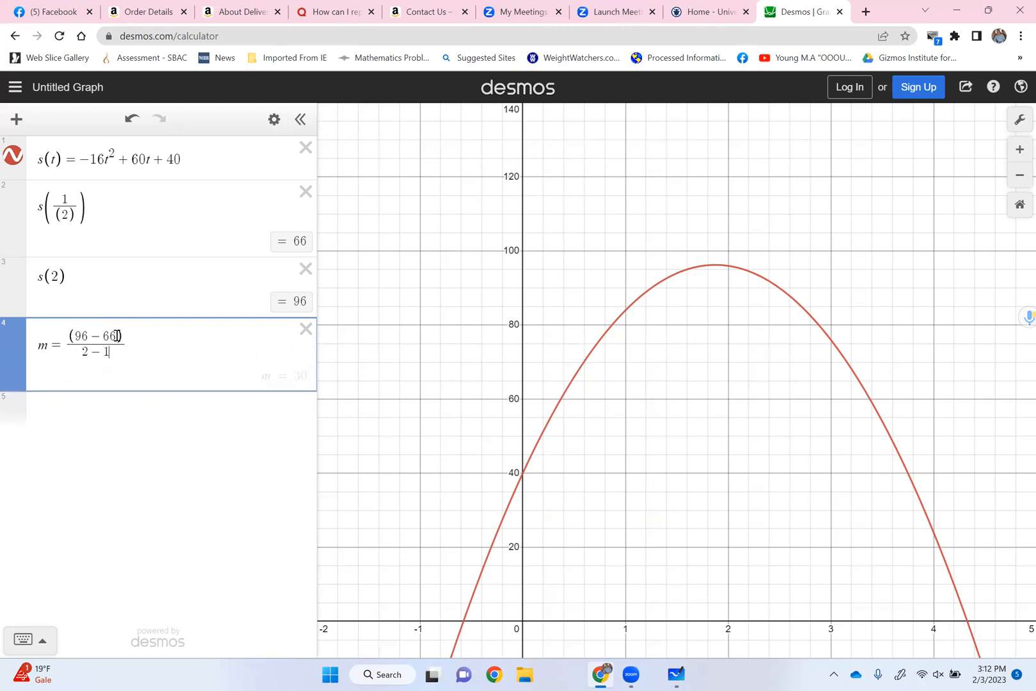
Add an empty expression line below the slope and insert a blank note above the function
{"action": "left_click", "coordinate": [96, 427]}
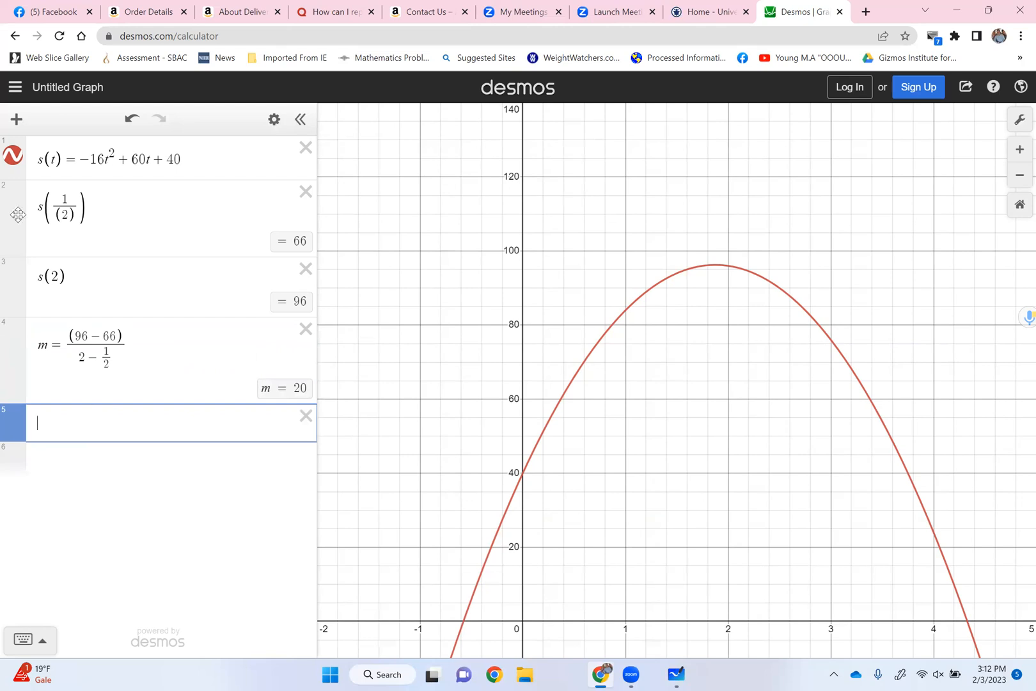
{"action": "left_click", "coordinate": [15, 90]}
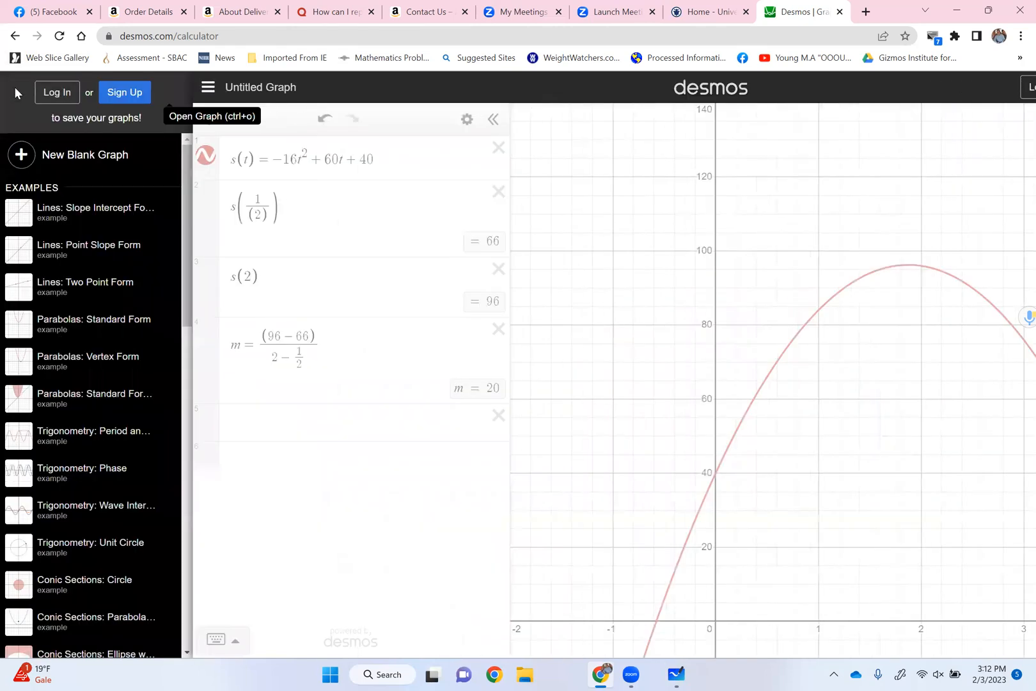
{"action": "left_click", "coordinate": [231, 92]}
{"action": "left_click", "coordinate": [16, 119]}
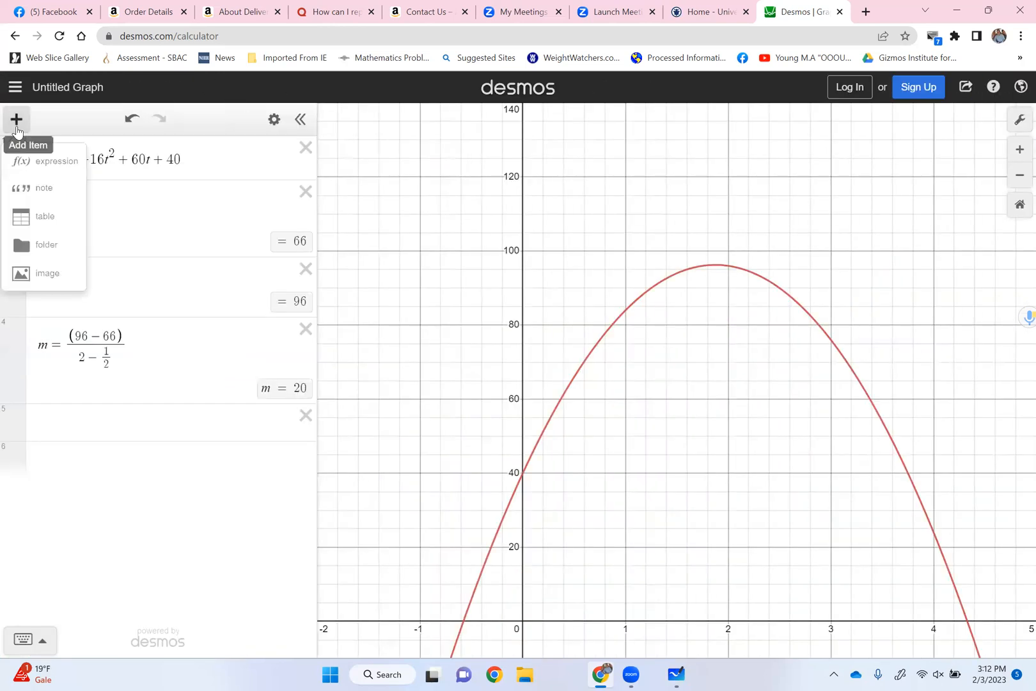
{"action": "left_click", "coordinate": [40, 184]}
Enter the general point-slope form y − y₁ = m(x − x₁) on the empty line below the slope
{"action": "left_click", "coordinate": [66, 467]}
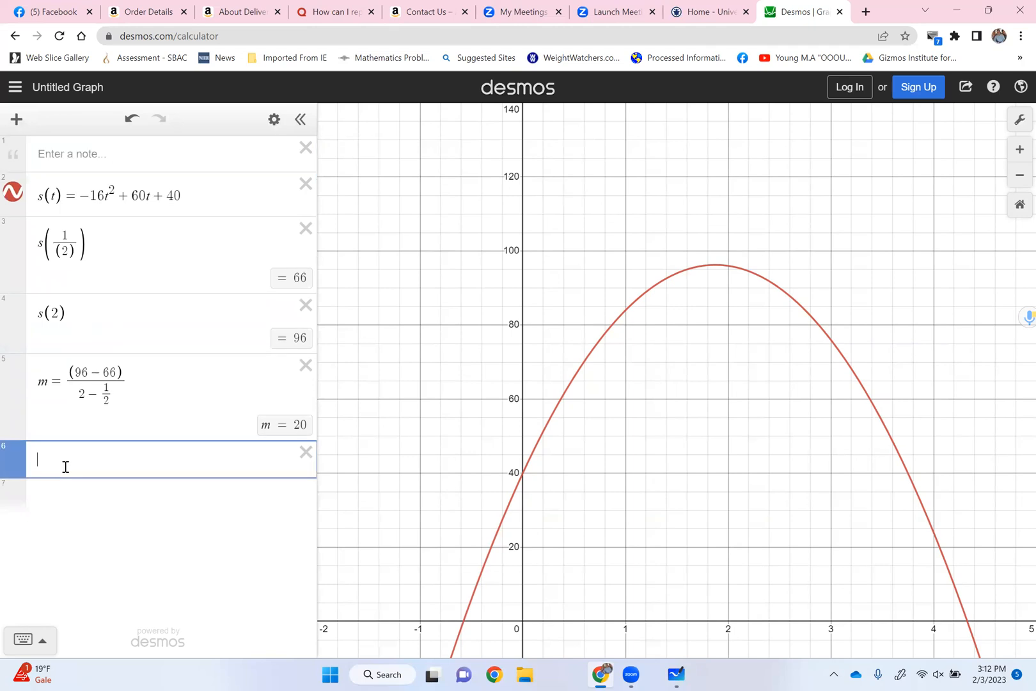
{"action": "type", "text": "y-"}
{"action": "type", "text": "y"}
{"action": "type", "text": "_"}
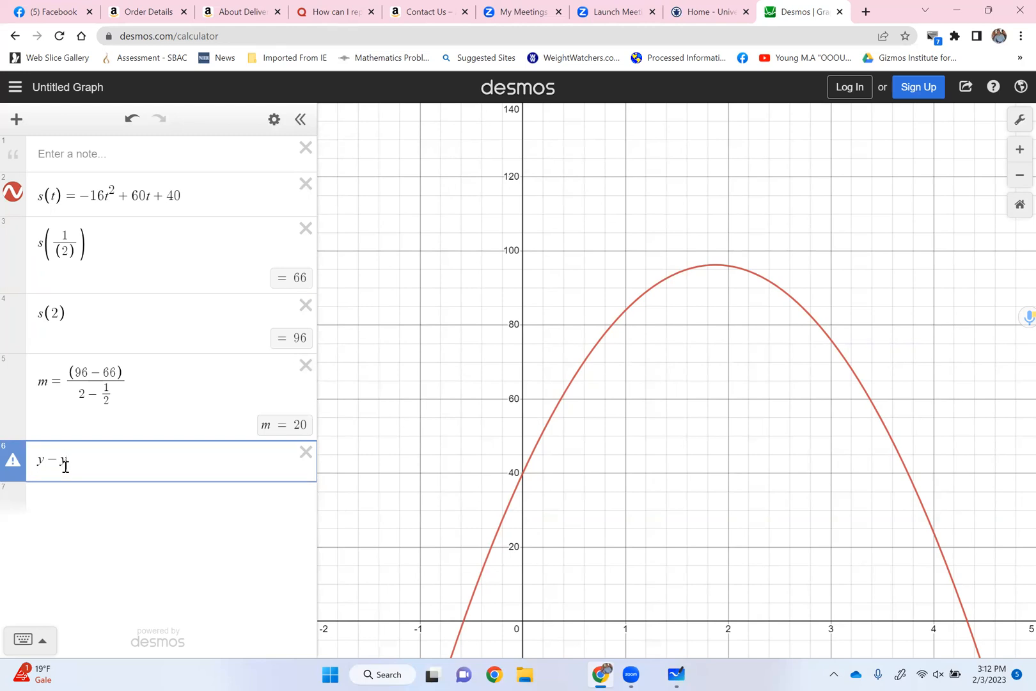
{"action": "type", "text": "1"}
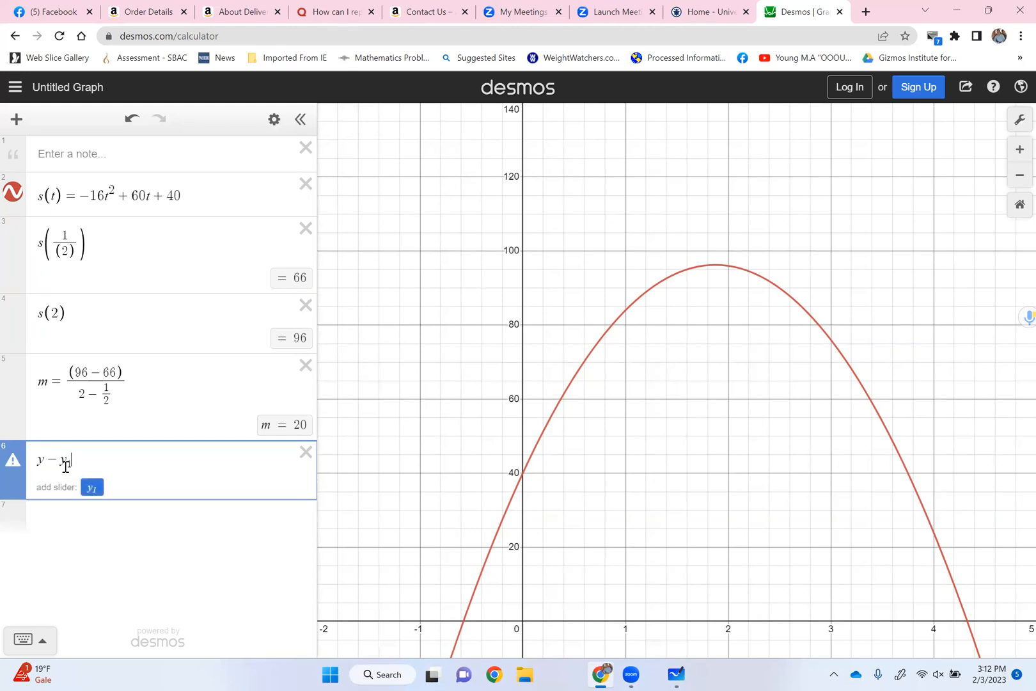
{"action": "key", "text": "Right"}
{"action": "type", "text": "=m"}
{"action": "type", "text": "("}
{"action": "type", "text": "x-x"}
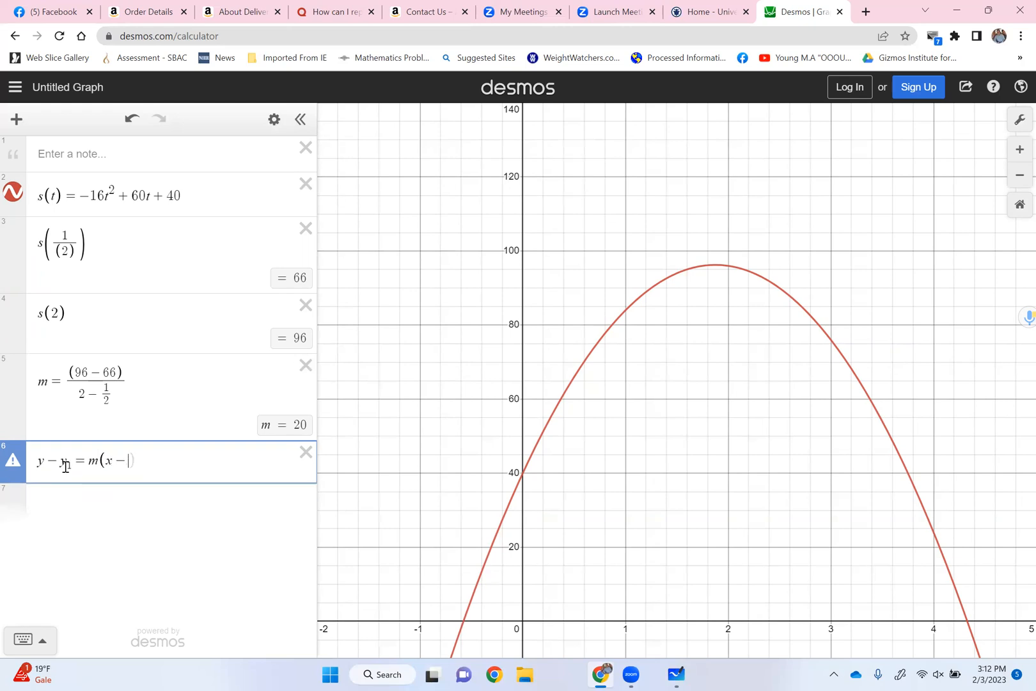
{"action": "type", "text": "_1"}
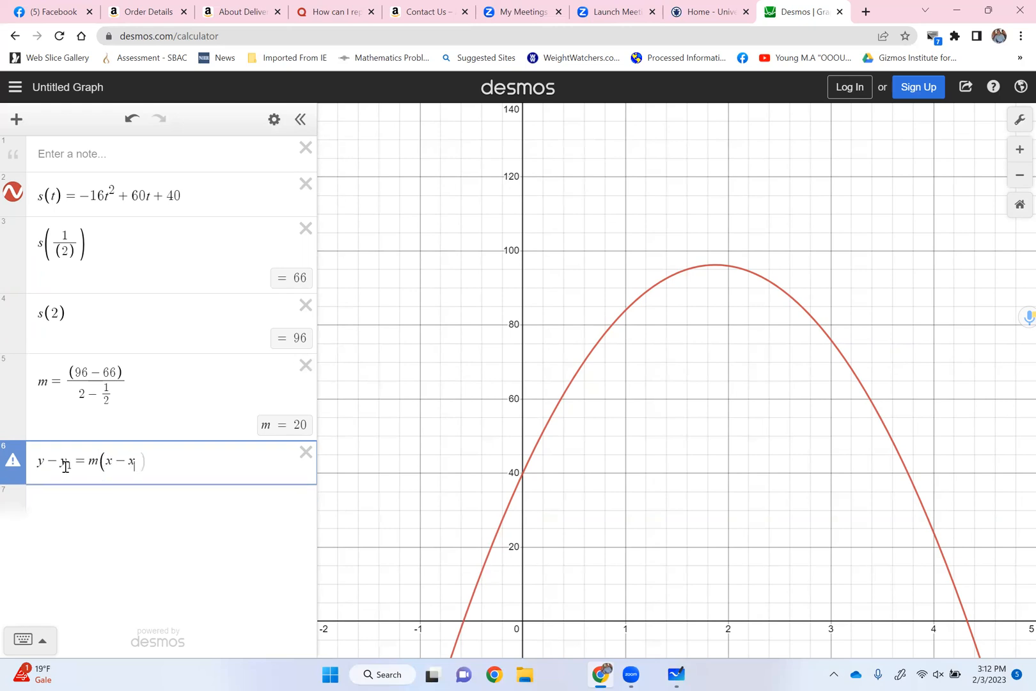
{"action": "type", "text": ")"}
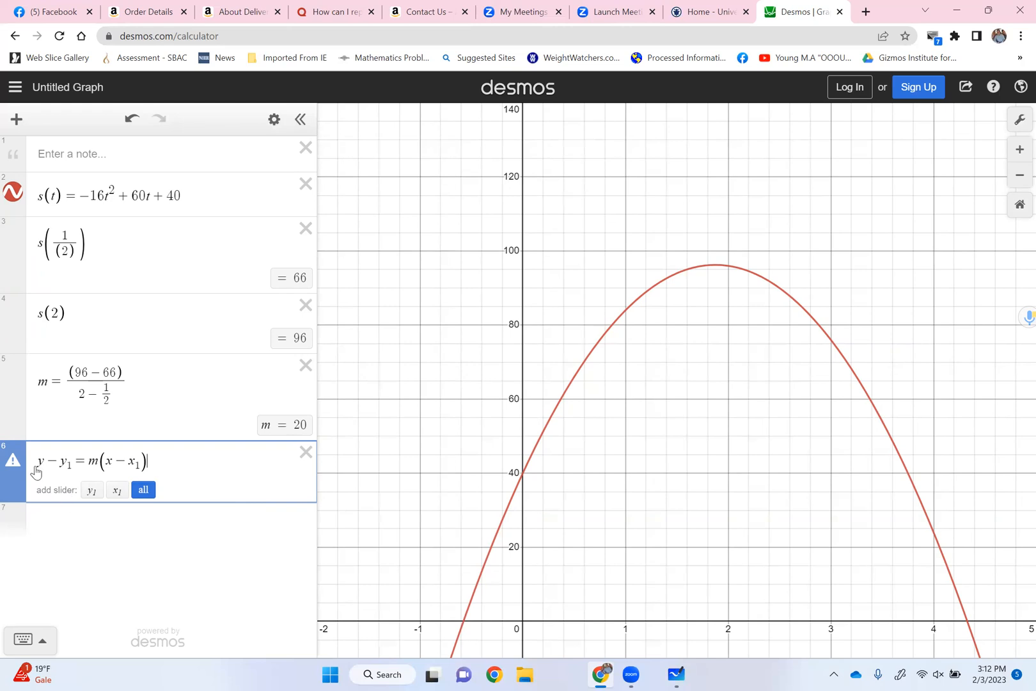
Graph the secant line y − 66 = m(x − 1/2) on a new line and show the coordinates of its two intersections with the curve
{"action": "left_click", "coordinate": [59, 520]}
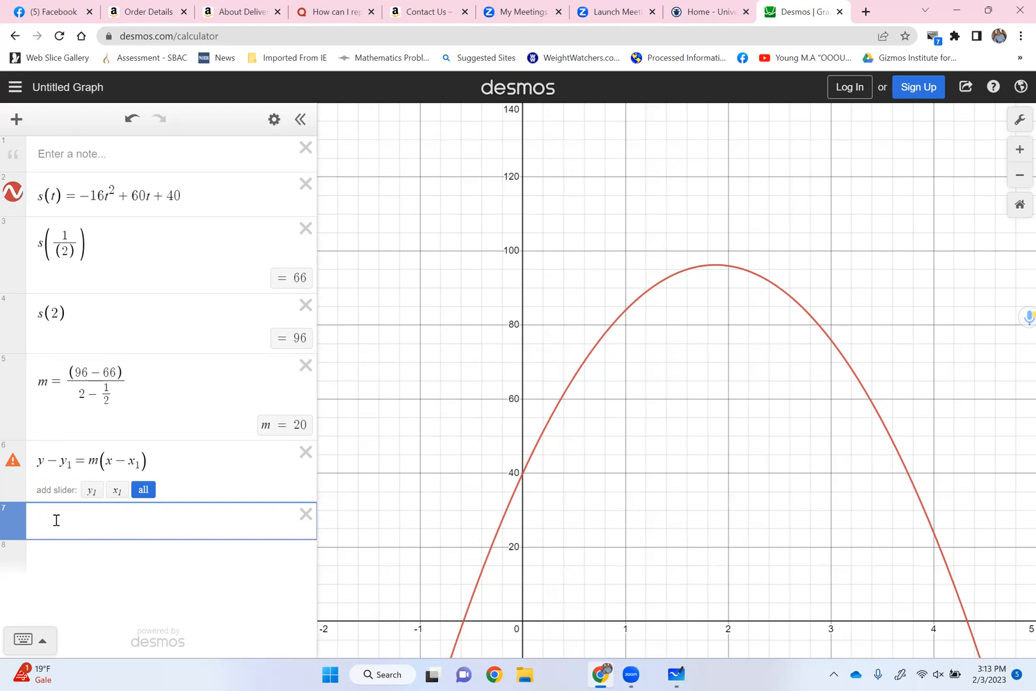
{"action": "type", "text": "y-66=m"}
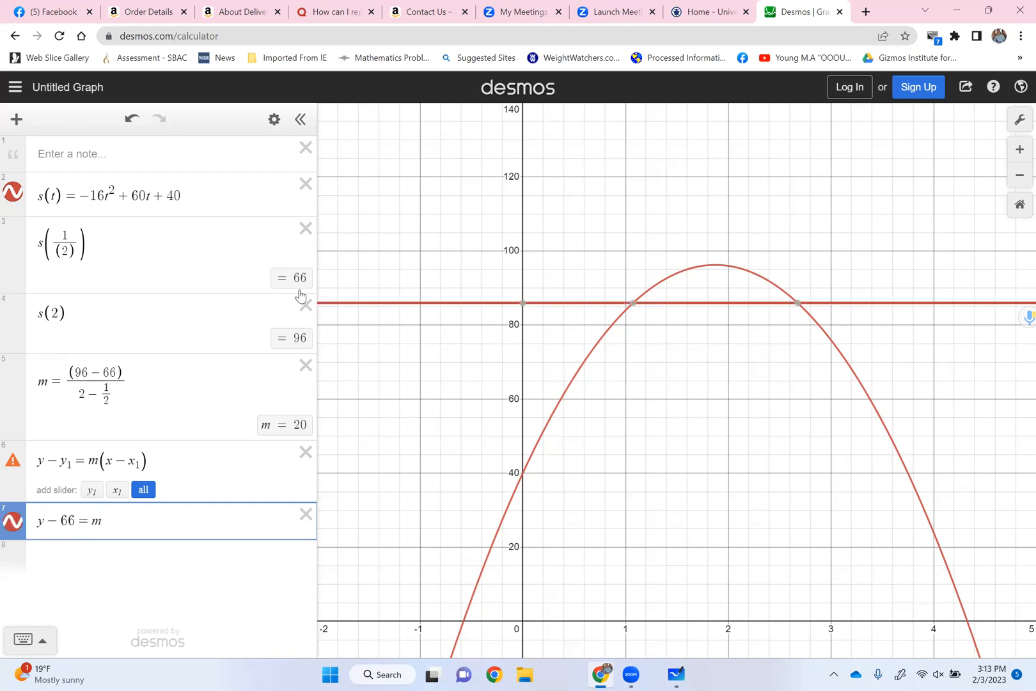
{"action": "type", "text": "("}
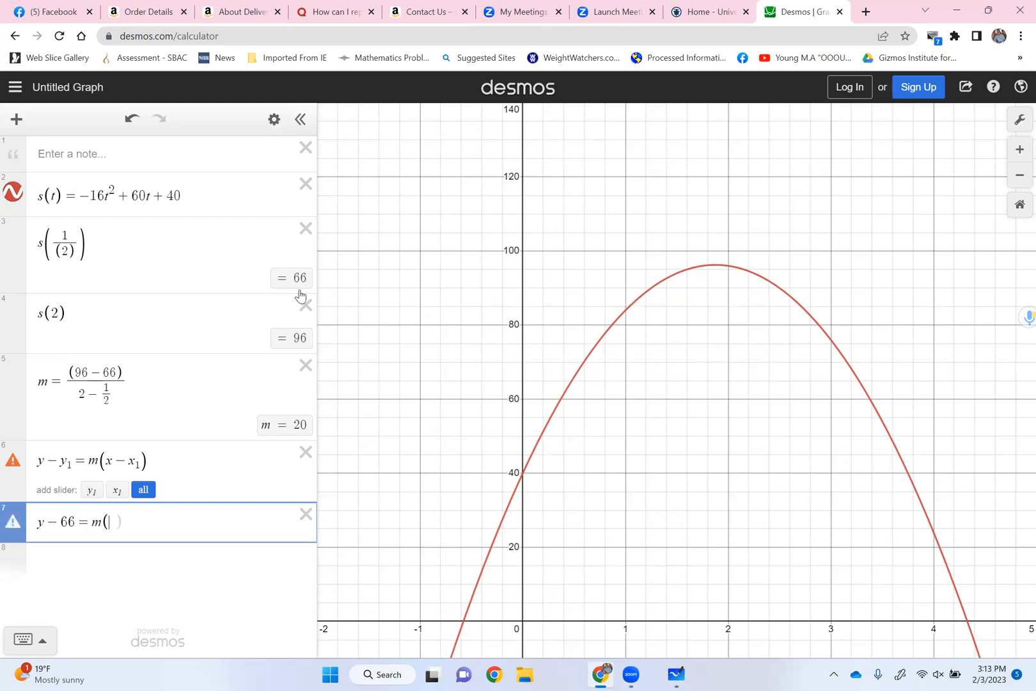
{"action": "type", "text": "x-1/2"}
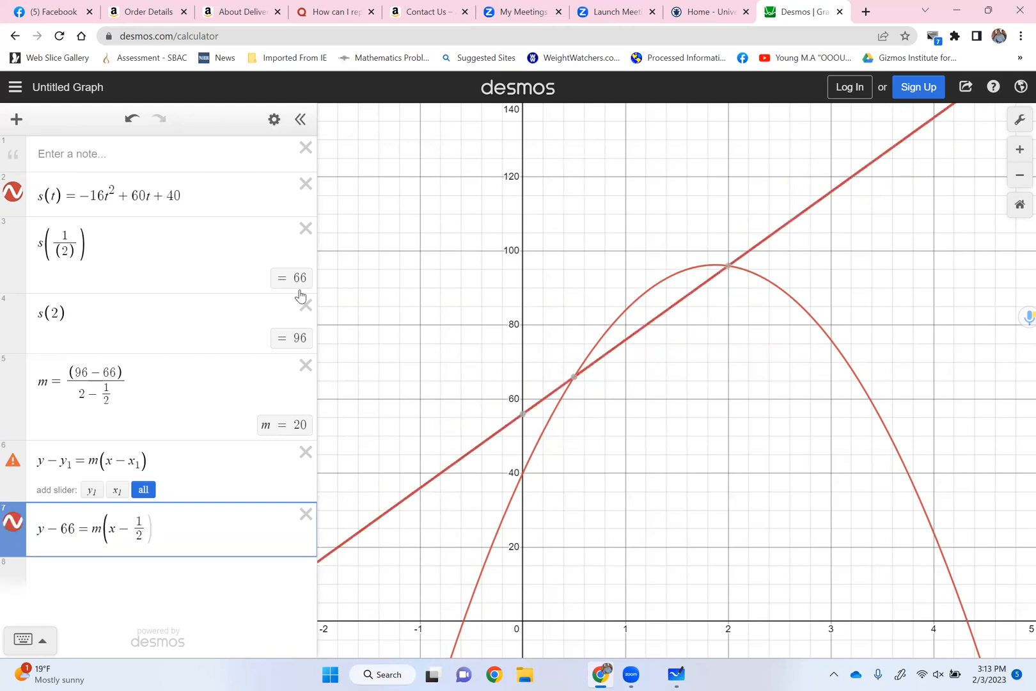
{"action": "key", "text": "Right"}
{"action": "key", "text": "Right"}
{"action": "left_click", "coordinate": [574, 377]}
{"action": "left_click", "coordinate": [729, 266]}
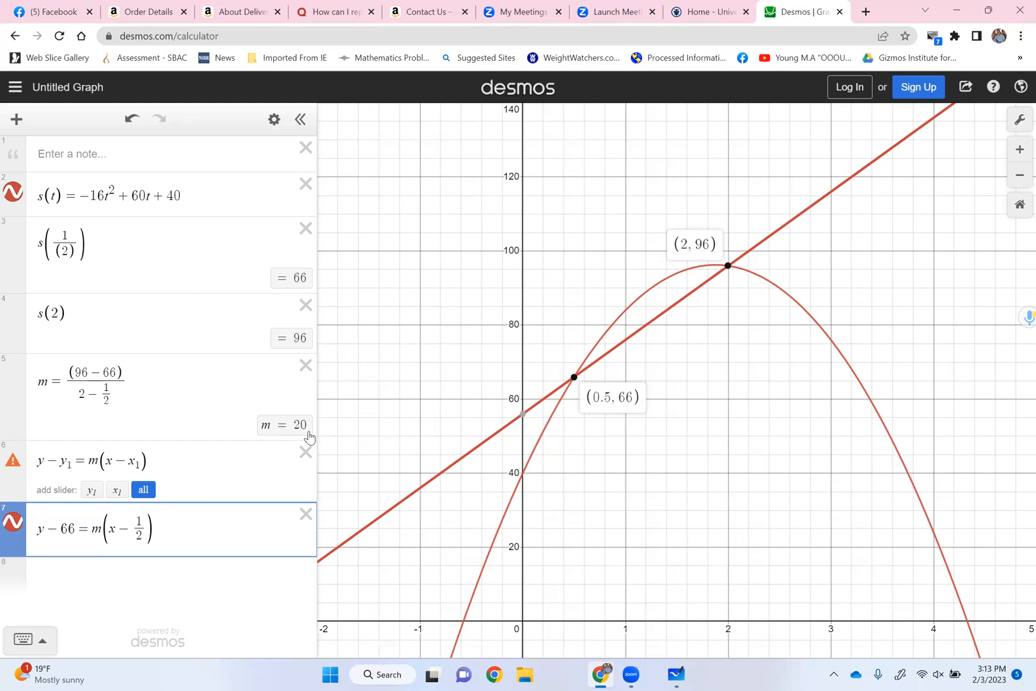
Delete every expression below the function: both evaluations, the slope, the point-slope form and the secant line
{"action": "left_click", "coordinate": [308, 229]}
{"action": "left_click", "coordinate": [308, 229]}
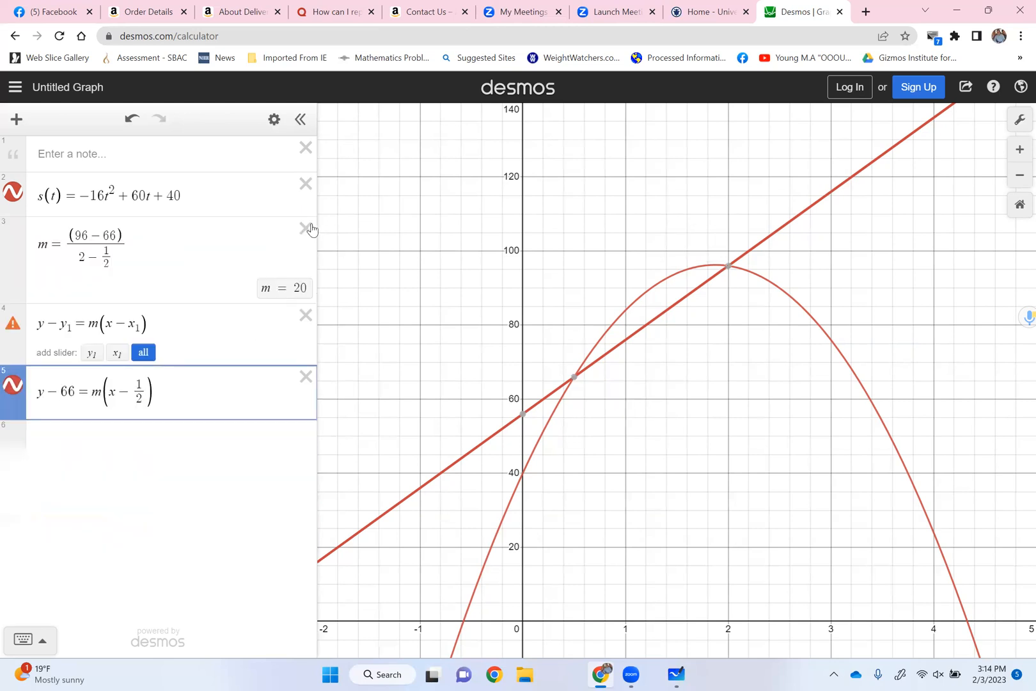
{"action": "left_click", "coordinate": [309, 229]}
{"action": "left_click", "coordinate": [309, 229]}
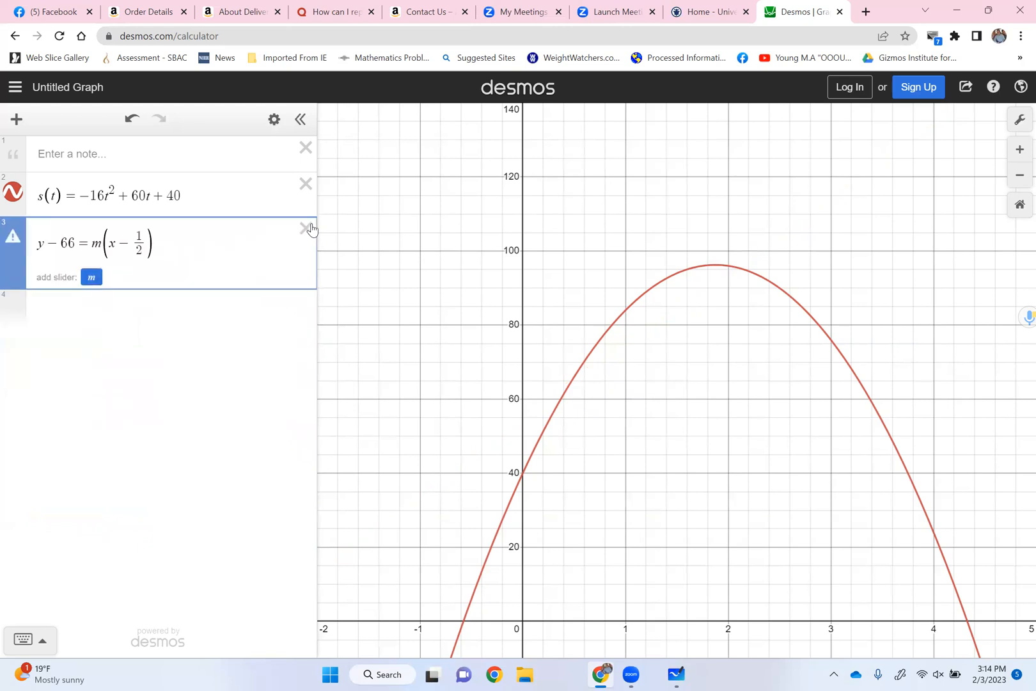
{"action": "left_click", "coordinate": [308, 229]}
Plot the movable point (a, s(a)) on the line below the function, with a slider for a
{"action": "left_click", "coordinate": [147, 242]}
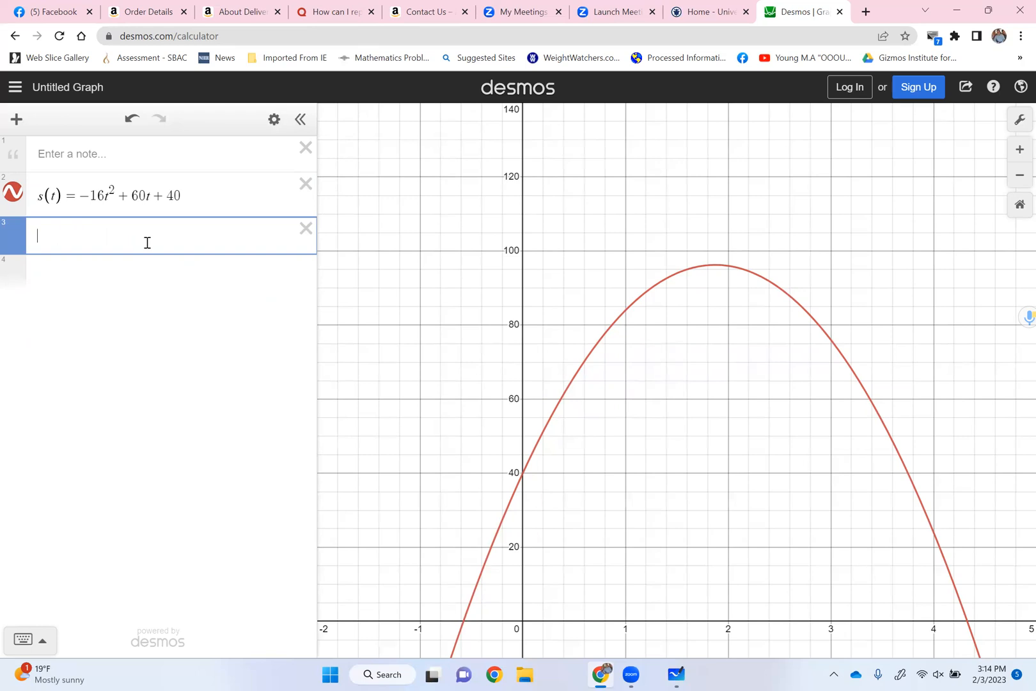
{"action": "type", "text": "("}
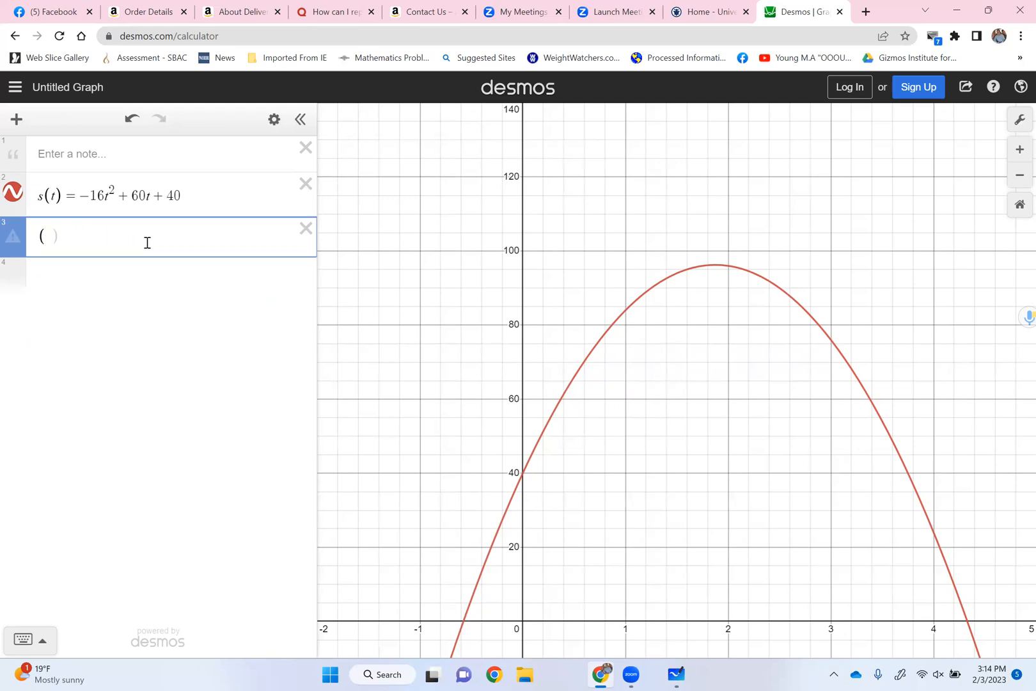
{"action": "type", "text": "a,s("}
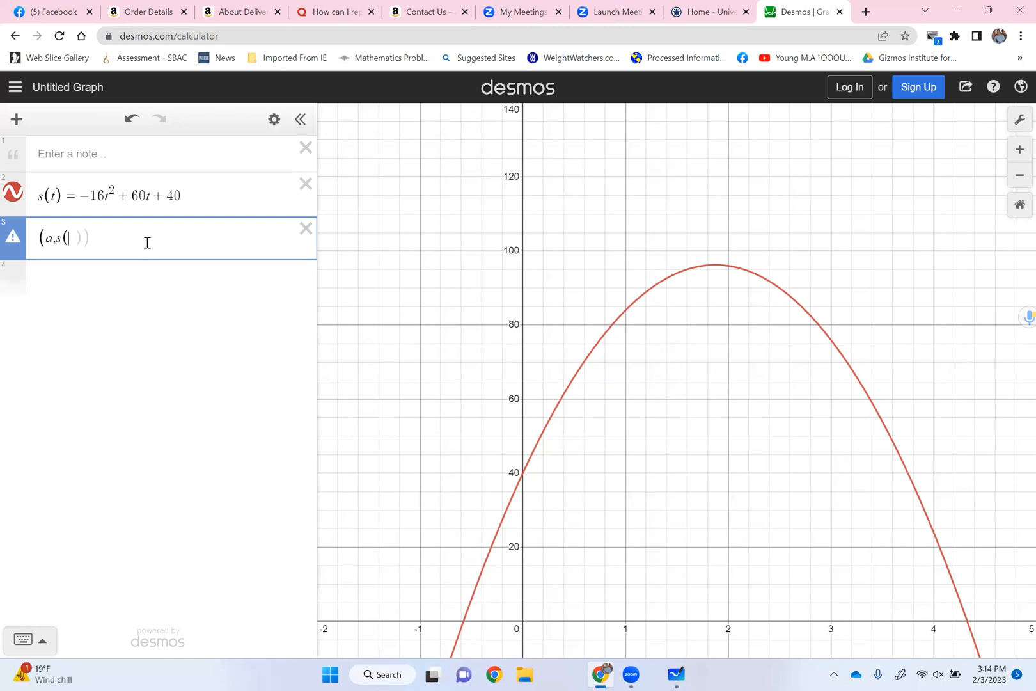
{"action": "type", "text": "a))"}
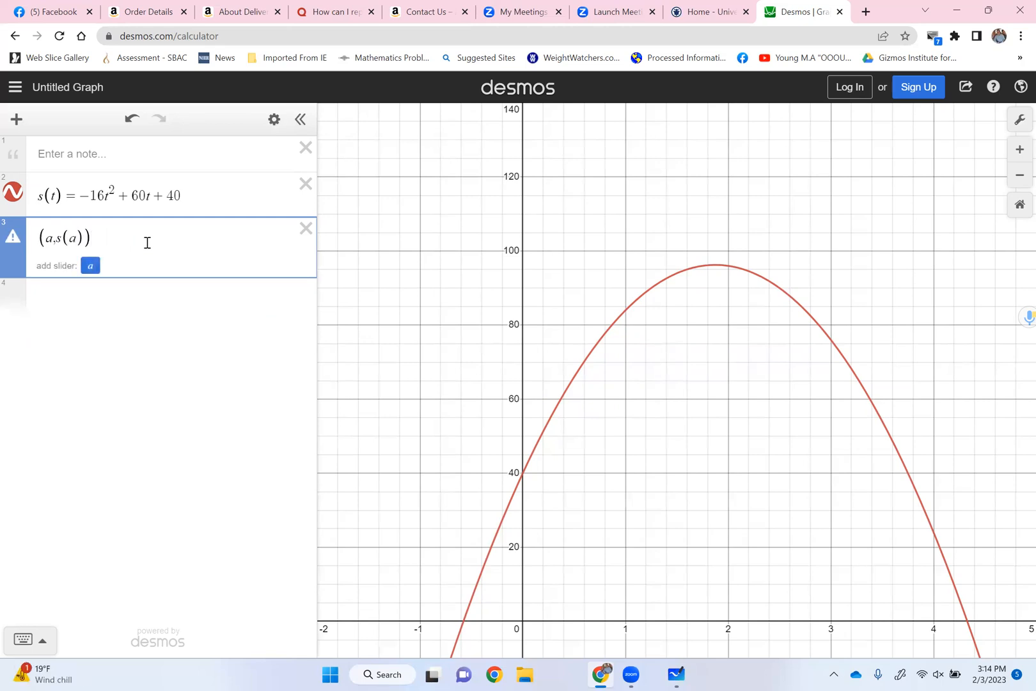
{"action": "key", "text": "Return"}
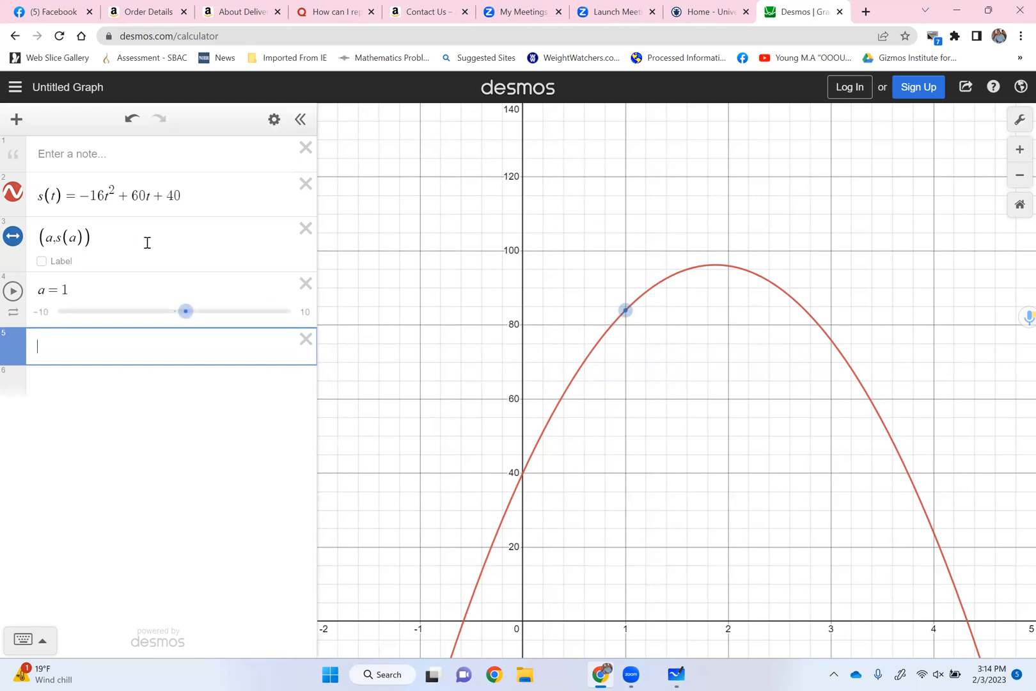
Plot a second movable point (b, s(b)) on a new line and add a slider for b
{"action": "type", "text": "(b,"}
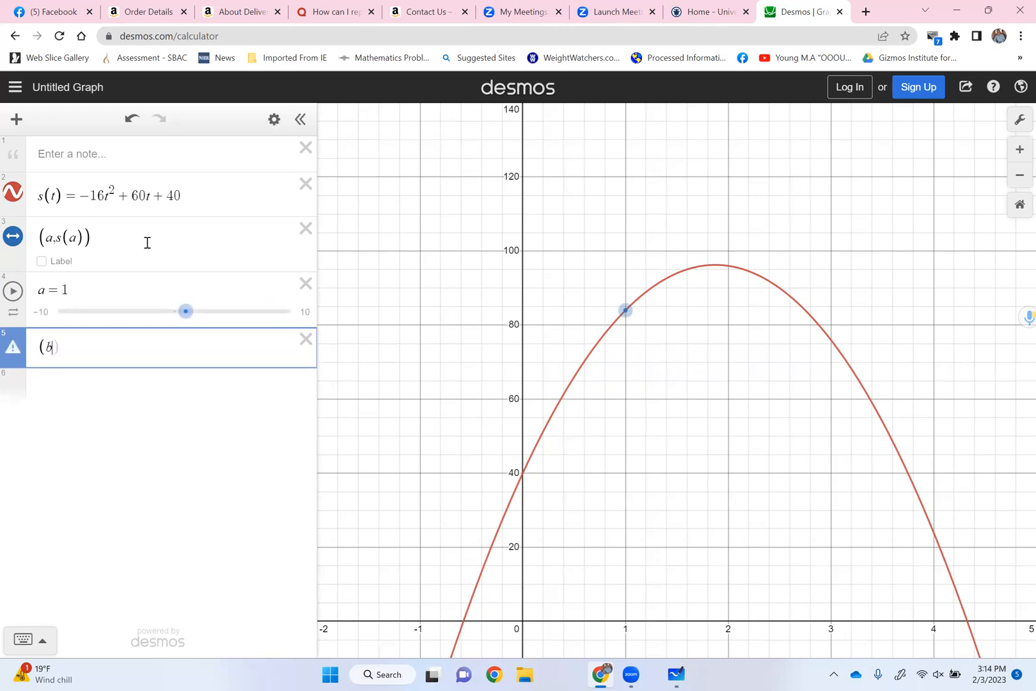
{"action": "type", "text": "s("}
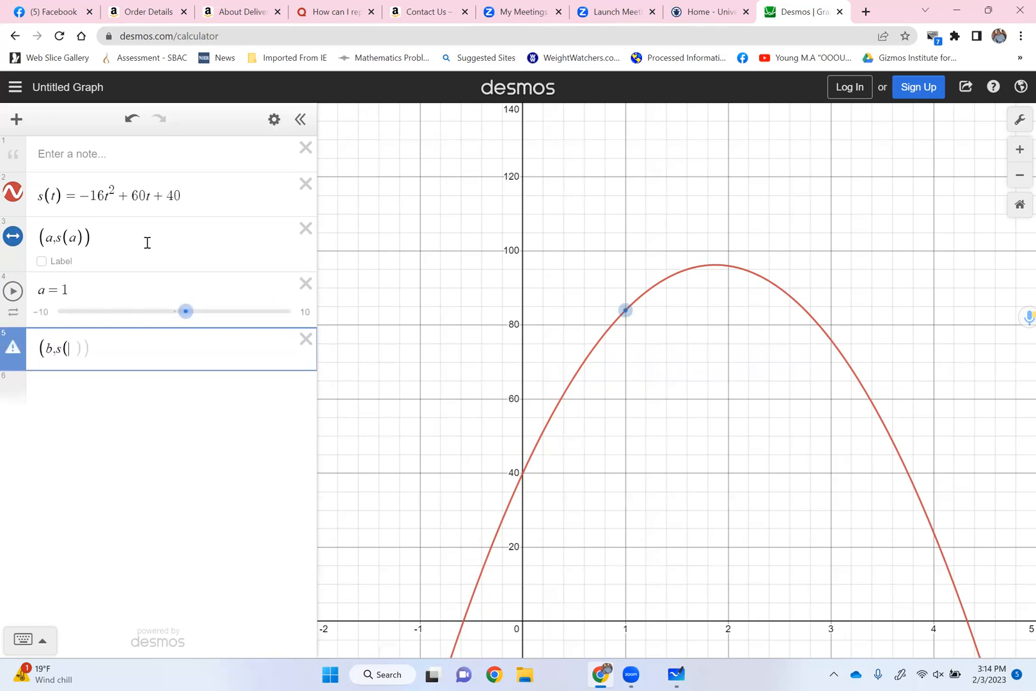
{"action": "type", "text": "b))"}
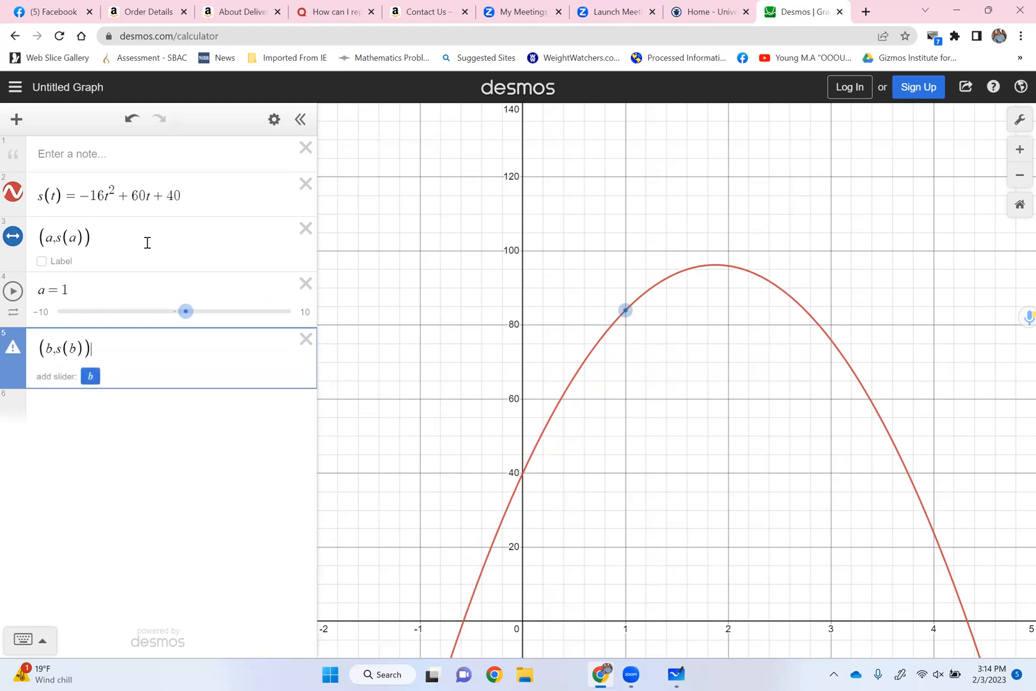
{"action": "left_click_drag", "start_coordinate": [148, 243], "coordinate": [80, 380]}
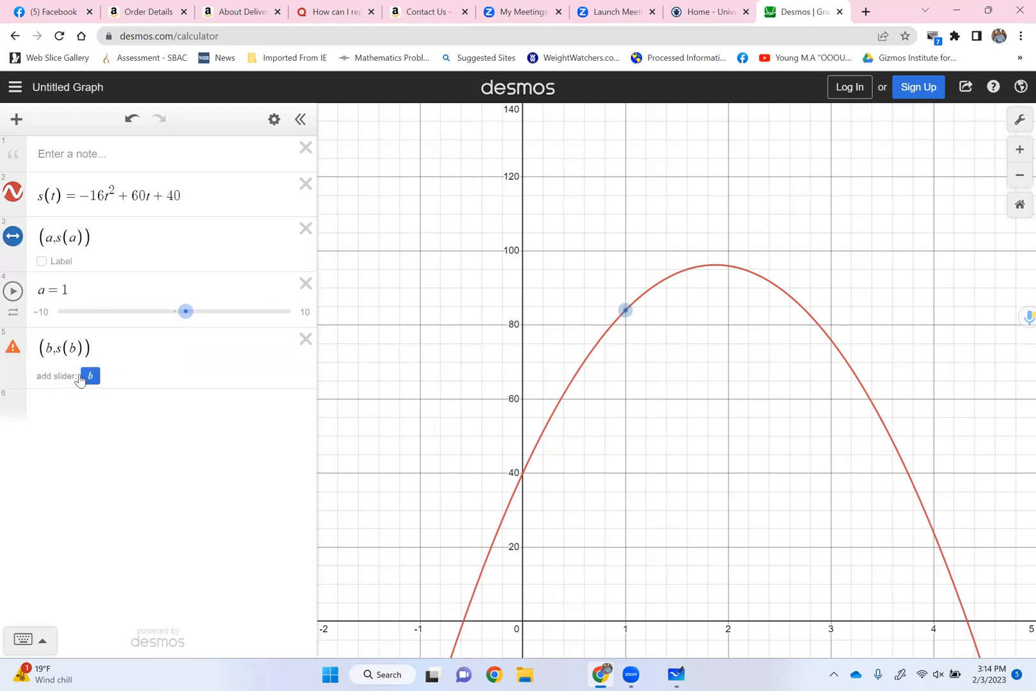
{"action": "left_click", "coordinate": [90, 377]}
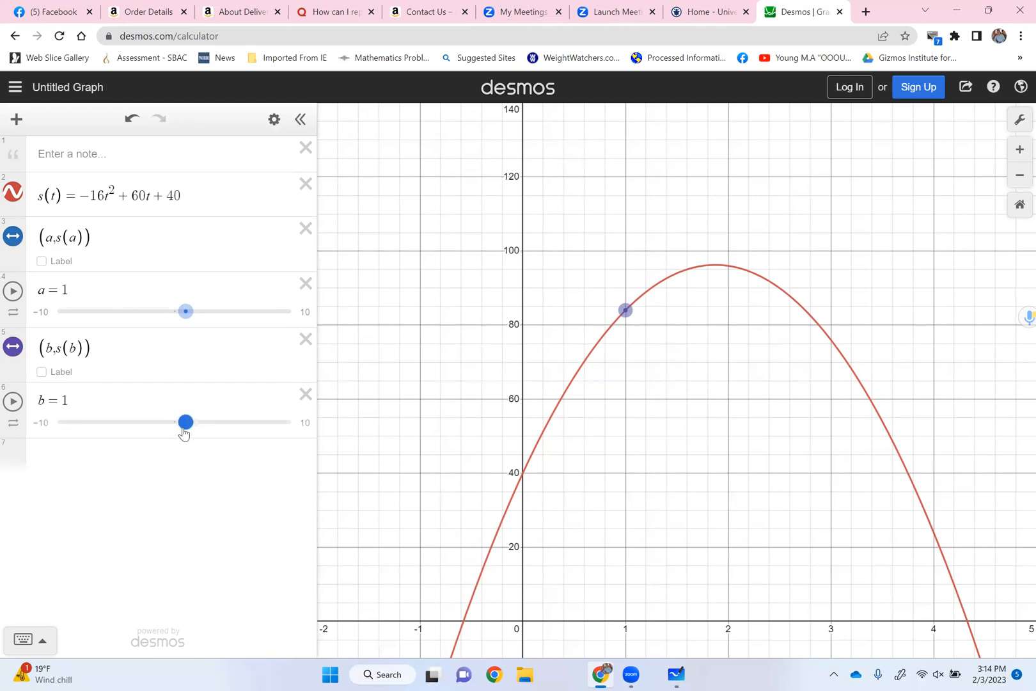
Separate the two points along the parabola, moving them to a = 0.416 and b = 3.715
{"action": "left_click_drag", "start_coordinate": [185, 427], "coordinate": [215, 422]}
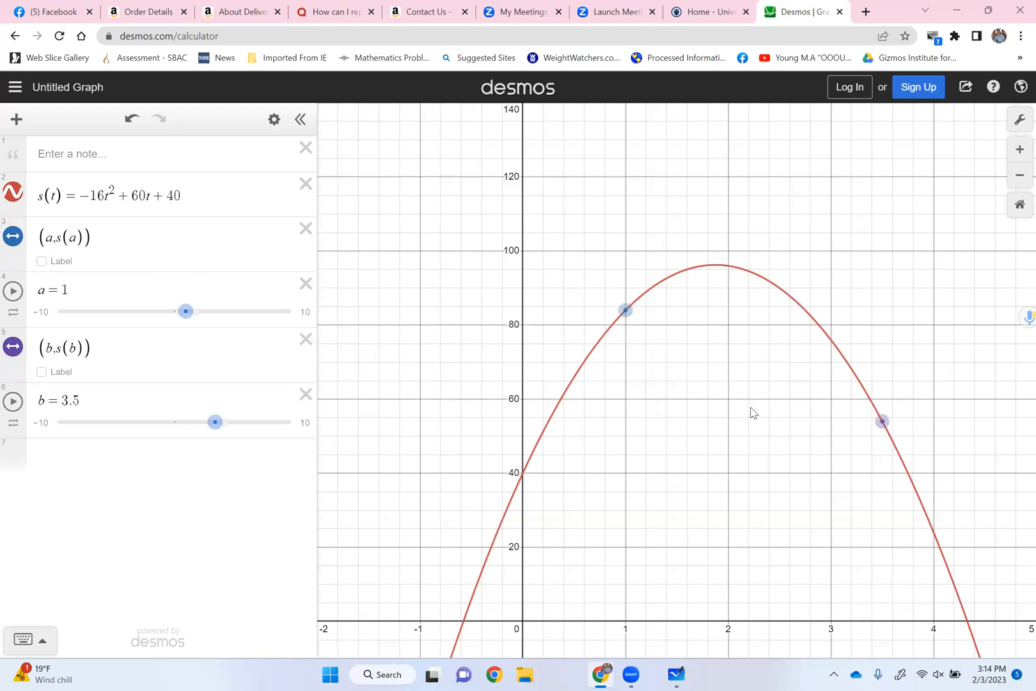
{"action": "left_click_drag", "start_coordinate": [625, 310], "coordinate": [565, 390]}
{"action": "left_click_drag", "start_coordinate": [883, 421], "coordinate": [905, 485]}
Define the general secant slope on a new line as m = (s(b) − s(a))/(b − a)
{"action": "left_click", "coordinate": [119, 462]}
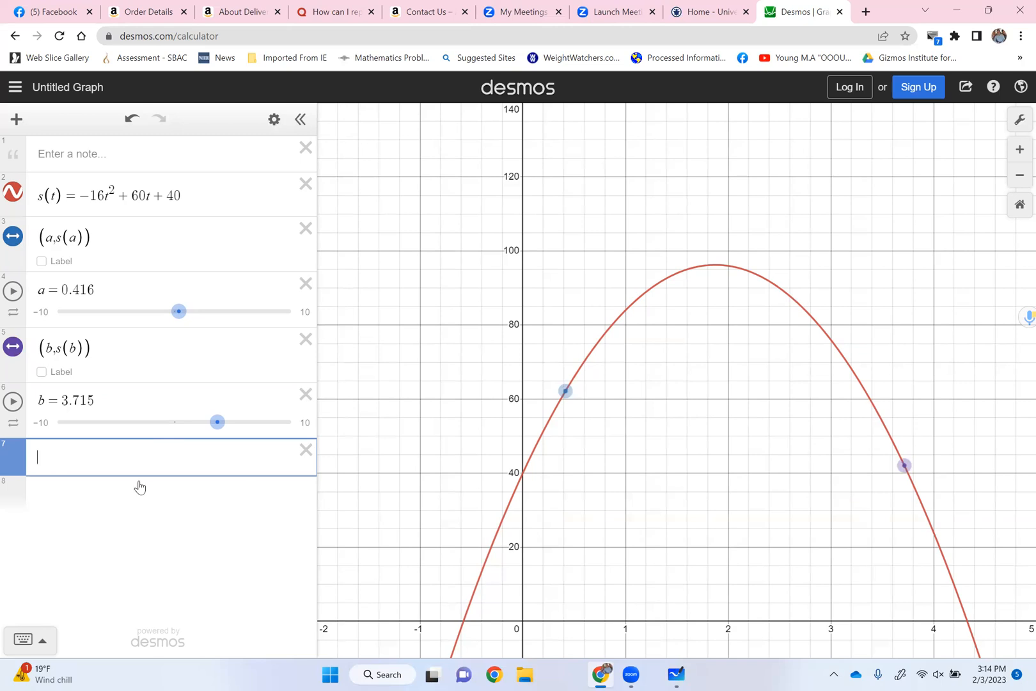
{"action": "type", "text": "m="}
{"action": "type", "text": "s(b)"}
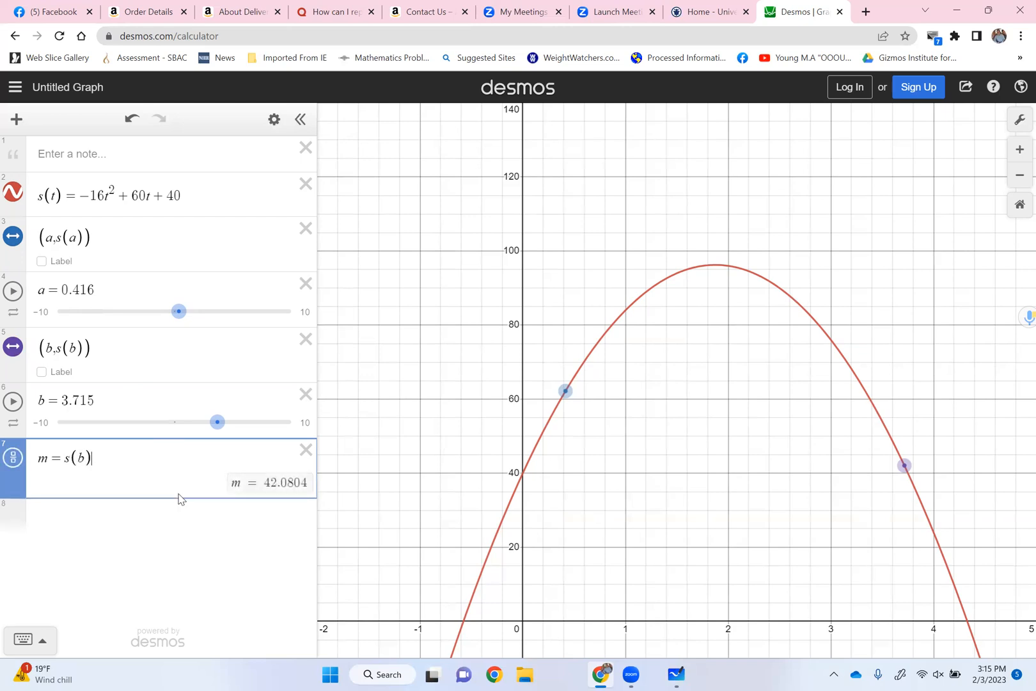
{"action": "type", "text": "-s("}
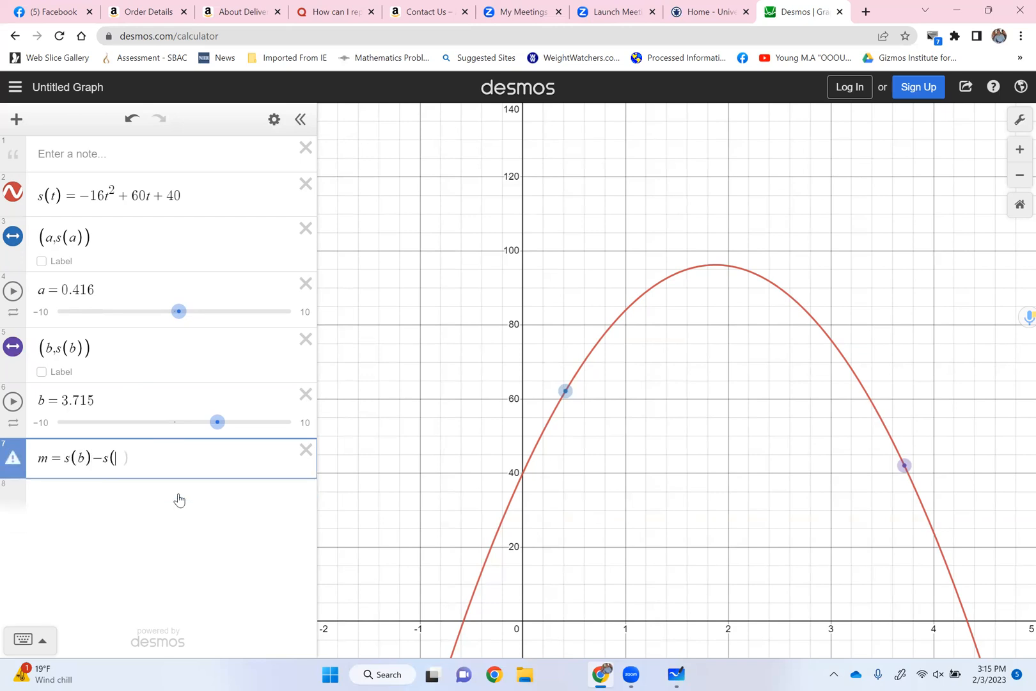
{"action": "type", "text": "s"}
{"action": "type", "text": ")"}
{"action": "key", "text": "BackSpace"}
{"action": "key", "text": "BackSpace"}
{"action": "type", "text": "a)"}
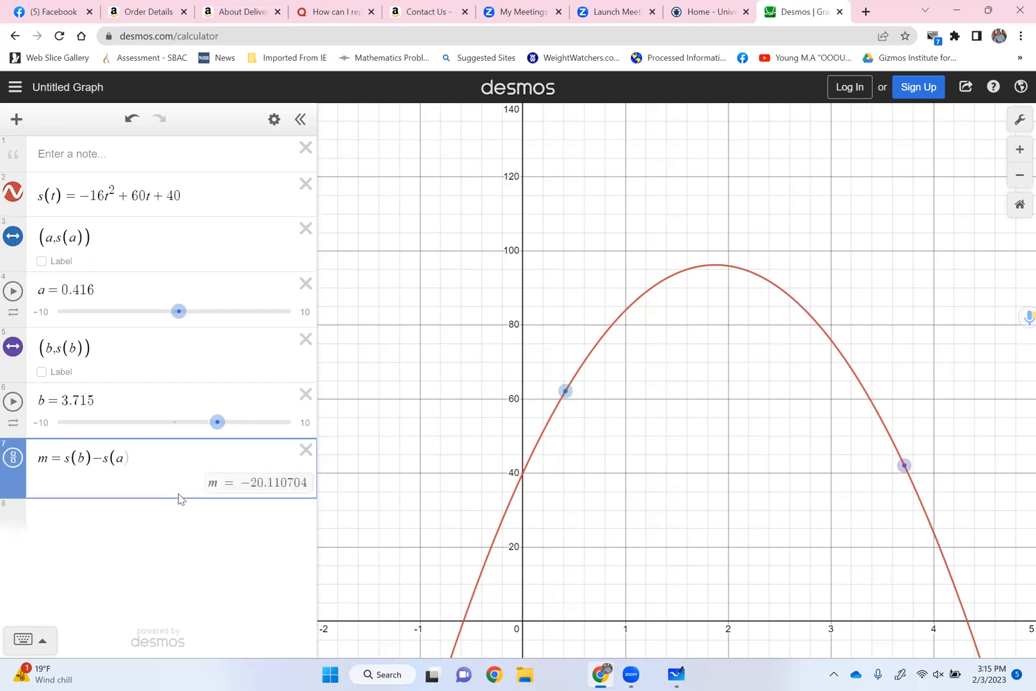
{"action": "type", "text": ")"}
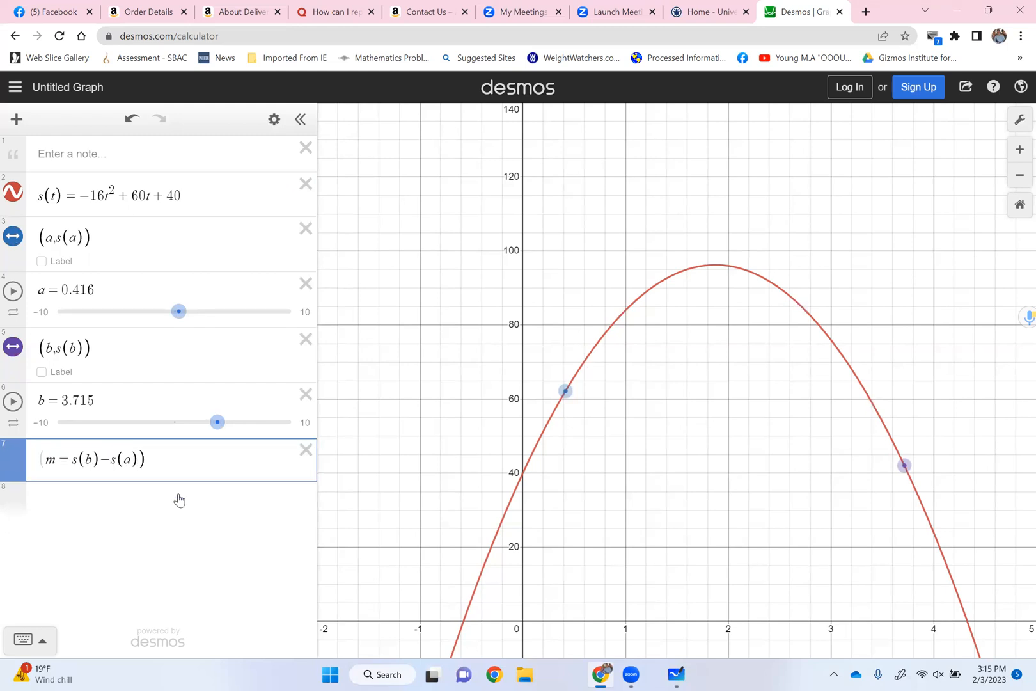
{"action": "left_click", "coordinate": [73, 462]}
{"action": "type", "text": "("}
{"action": "left_click", "coordinate": [156, 461]}
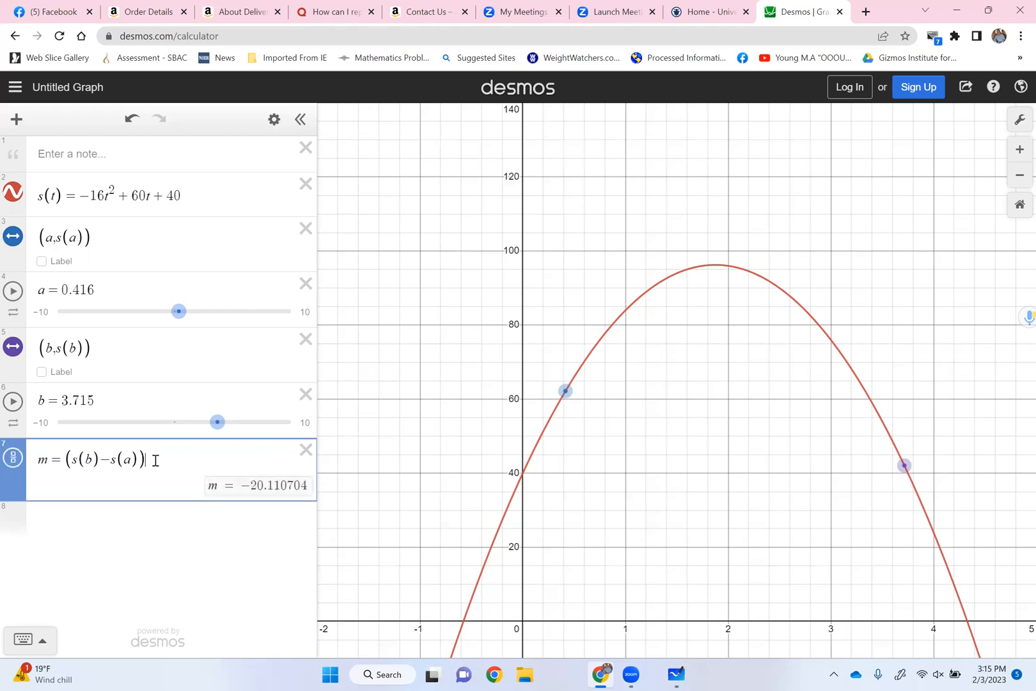
{"action": "type", "text": "/"}
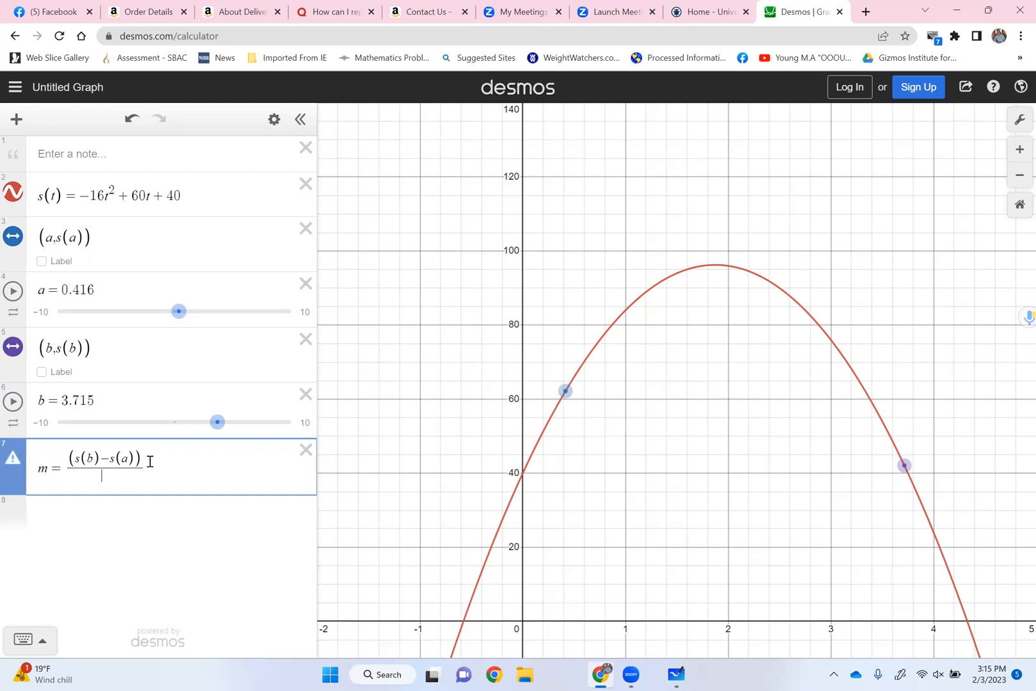
{"action": "type", "text": "(b-a"}
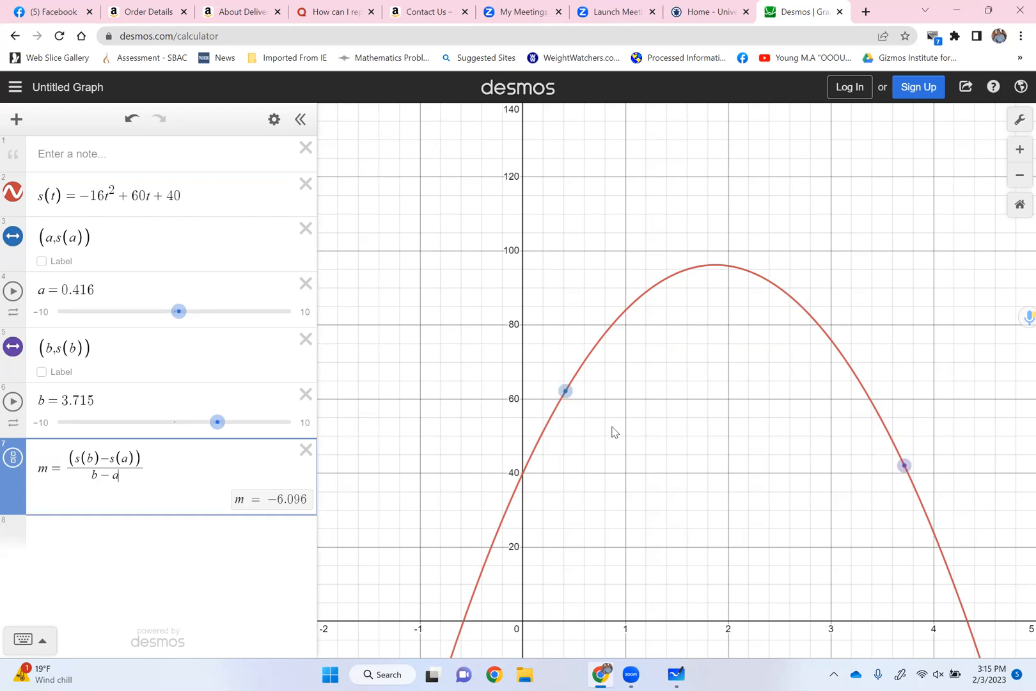
Graph the general secant line y − s(a) = m(x − a) on a new line below the slope
{"action": "left_click", "coordinate": [88, 538]}
{"action": "type", "text": "y-"}
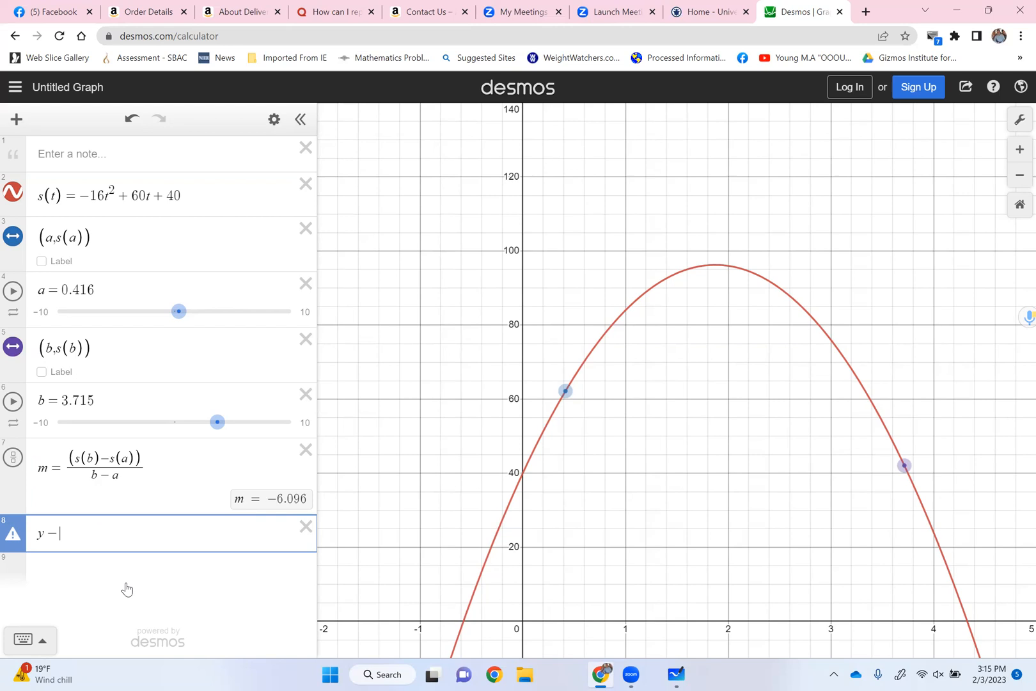
{"action": "type", "text": "s(a)"}
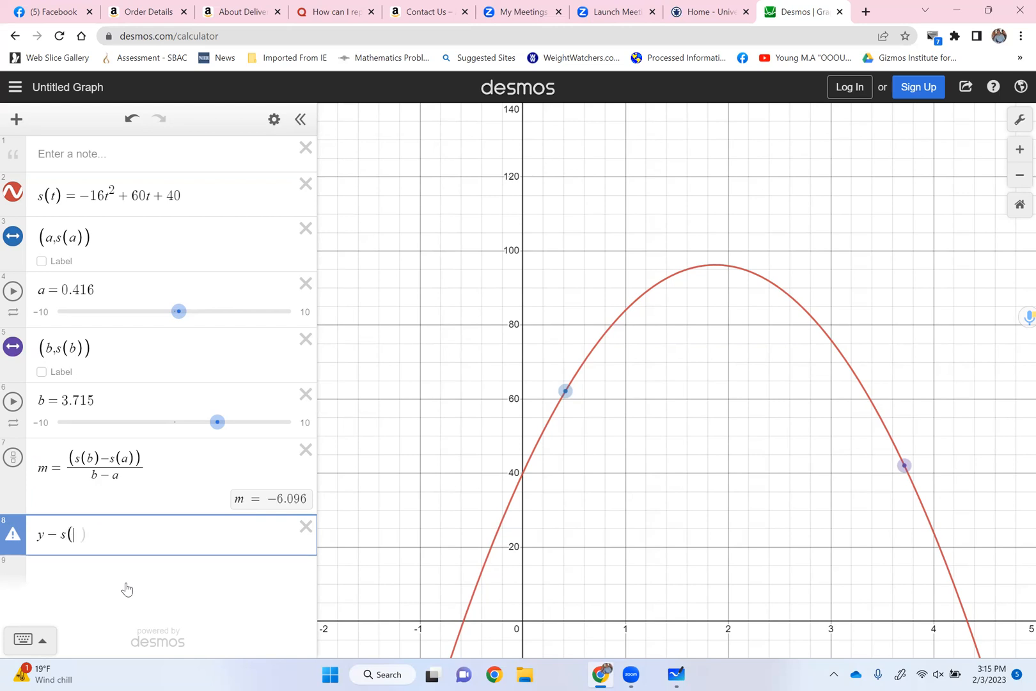
{"action": "type", "text": "=m(x-a)"}
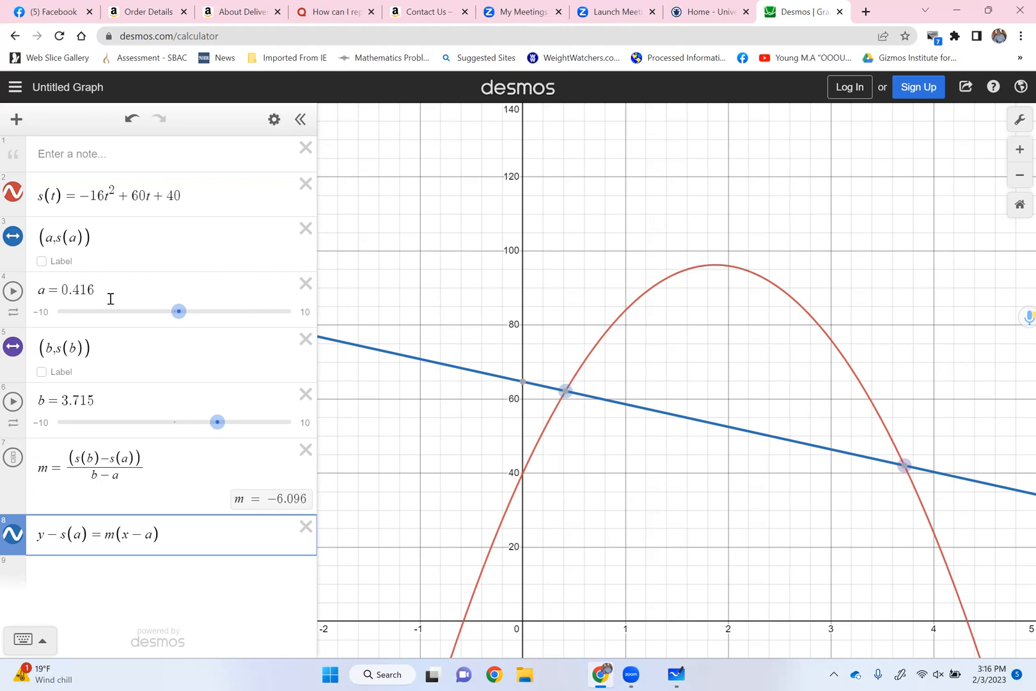
Show coordinate labels on both points and move them along the parabola to a = −0.14 and b = 2.984
{"action": "left_click", "coordinate": [42, 261]}
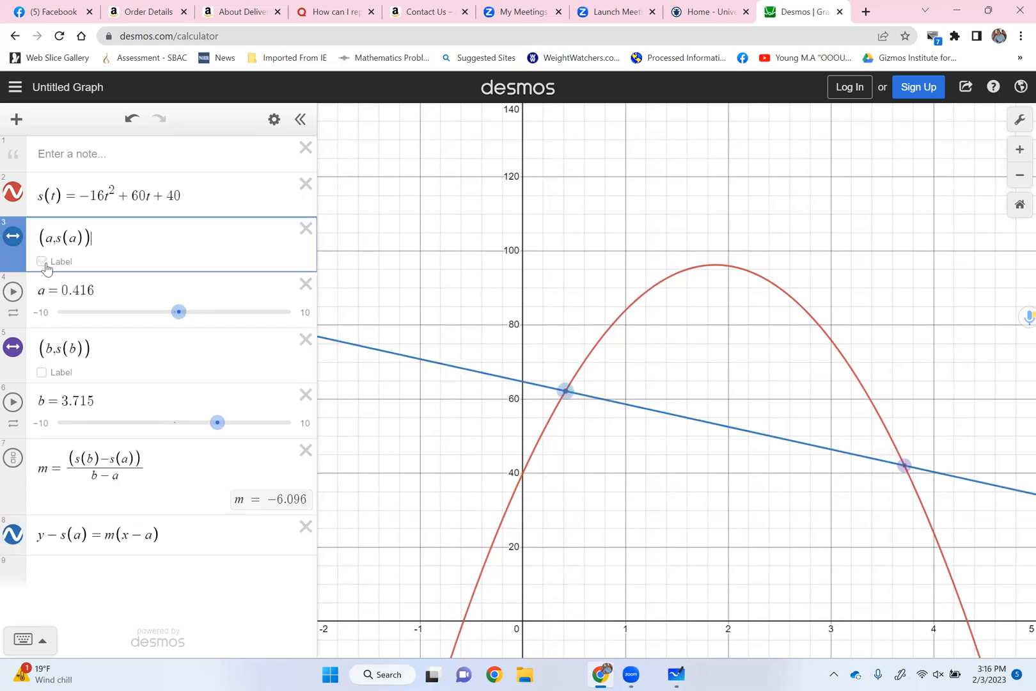
{"action": "left_click", "coordinate": [41, 372]}
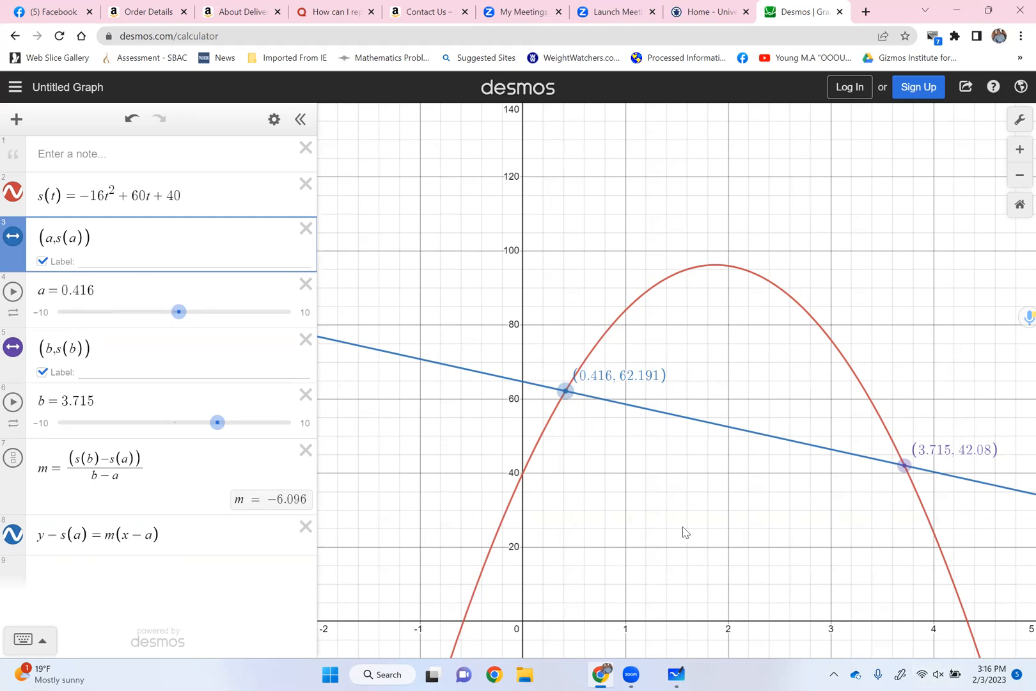
{"action": "left_click", "coordinate": [565, 392]}
{"action": "left_click", "coordinate": [557, 393]}
{"action": "mouse_move", "coordinate": [565, 390]}
{"action": "left_mouse_down"}
{"action": "mouse_move", "coordinate": [543, 405]}
{"action": "mouse_move", "coordinate": [508, 504]}
{"action": "left_mouse_up"}
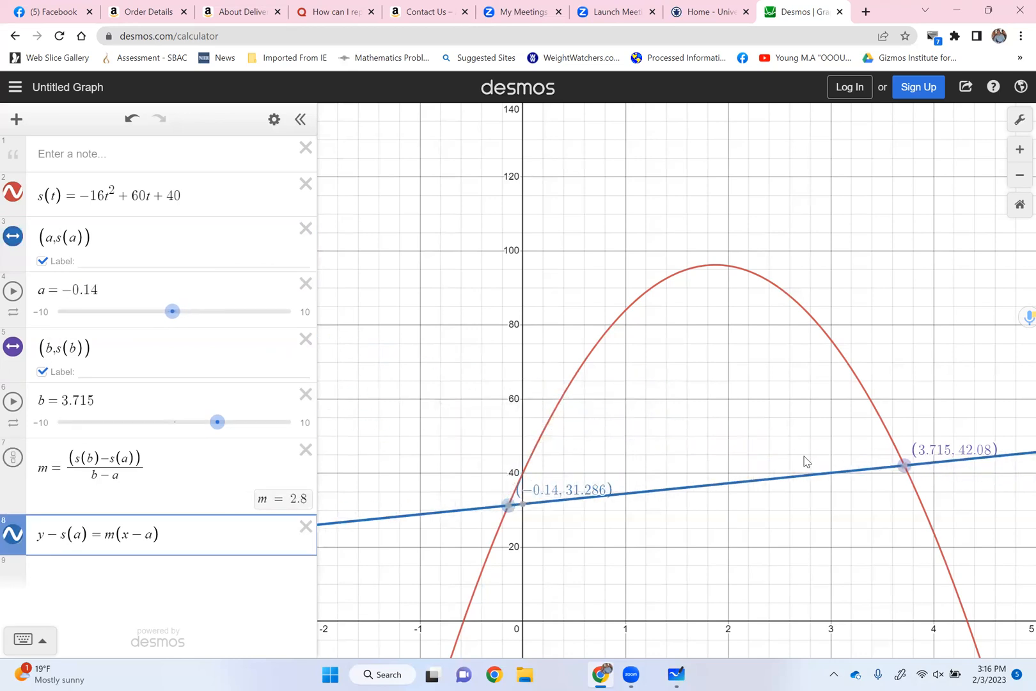
{"action": "left_click_drag", "start_coordinate": [900, 466], "coordinate": [832, 331]}
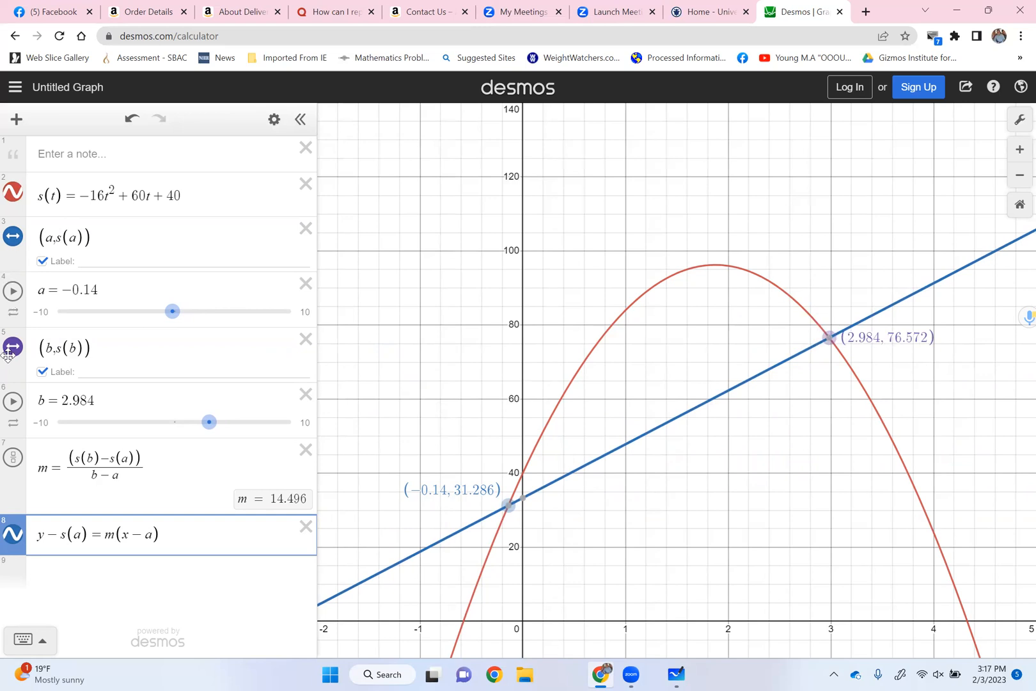
Set a to 0 and b to 3 so the secant passes through exact whole-number inputs
{"action": "left_click_drag", "start_coordinate": [100, 291], "coordinate": [63, 290]}
{"action": "type", "text": "0"}
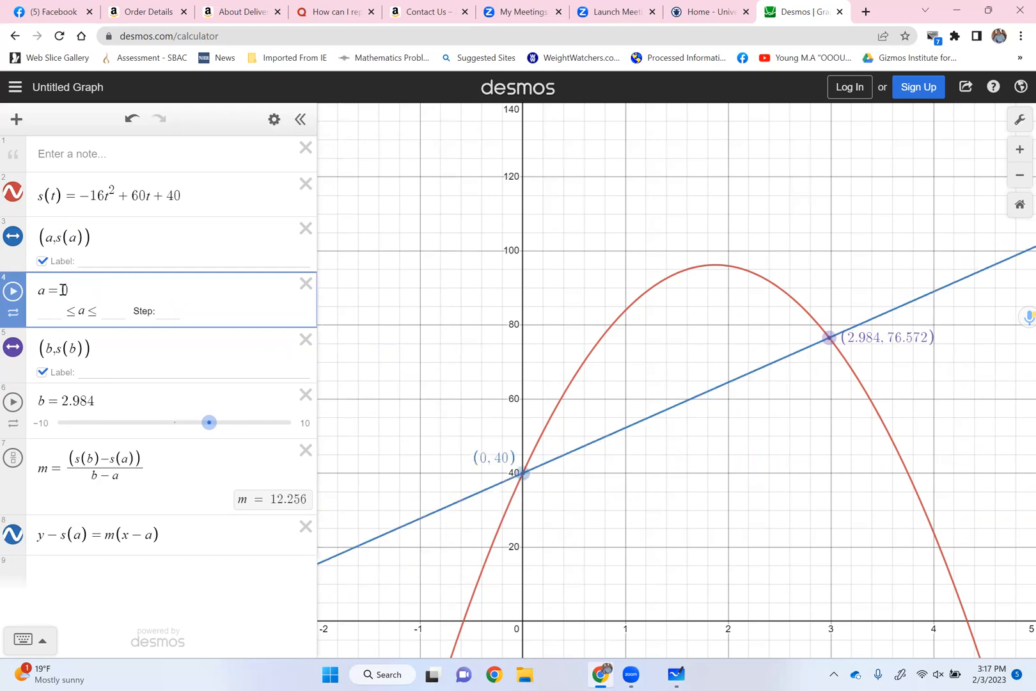
{"action": "left_click", "coordinate": [163, 315]}
{"action": "left_click", "coordinate": [149, 314]}
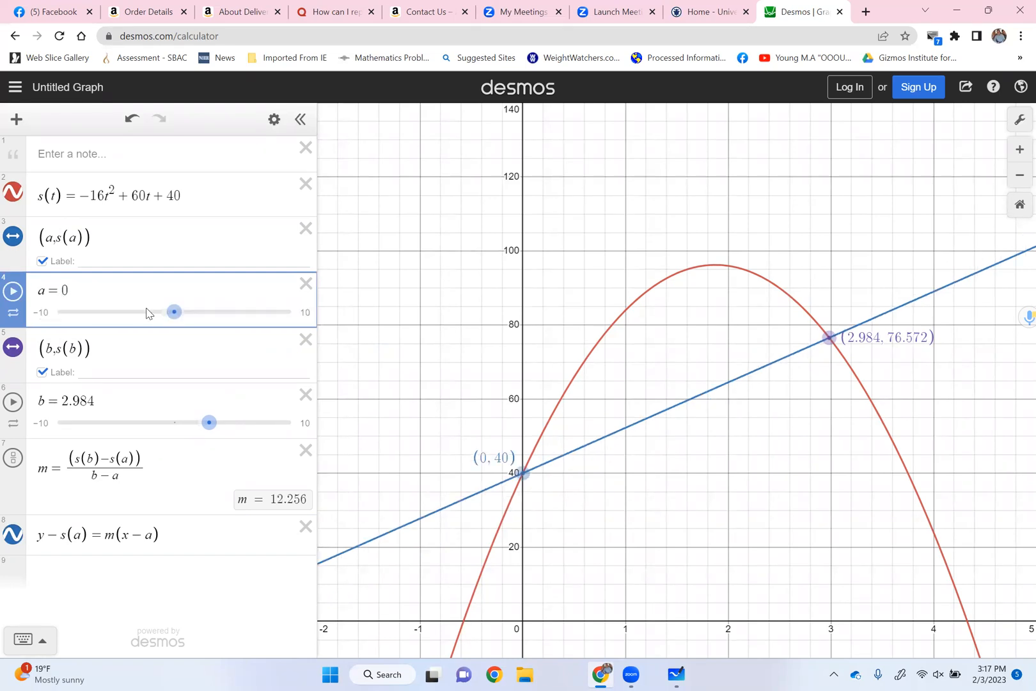
{"action": "left_click", "coordinate": [209, 423]}
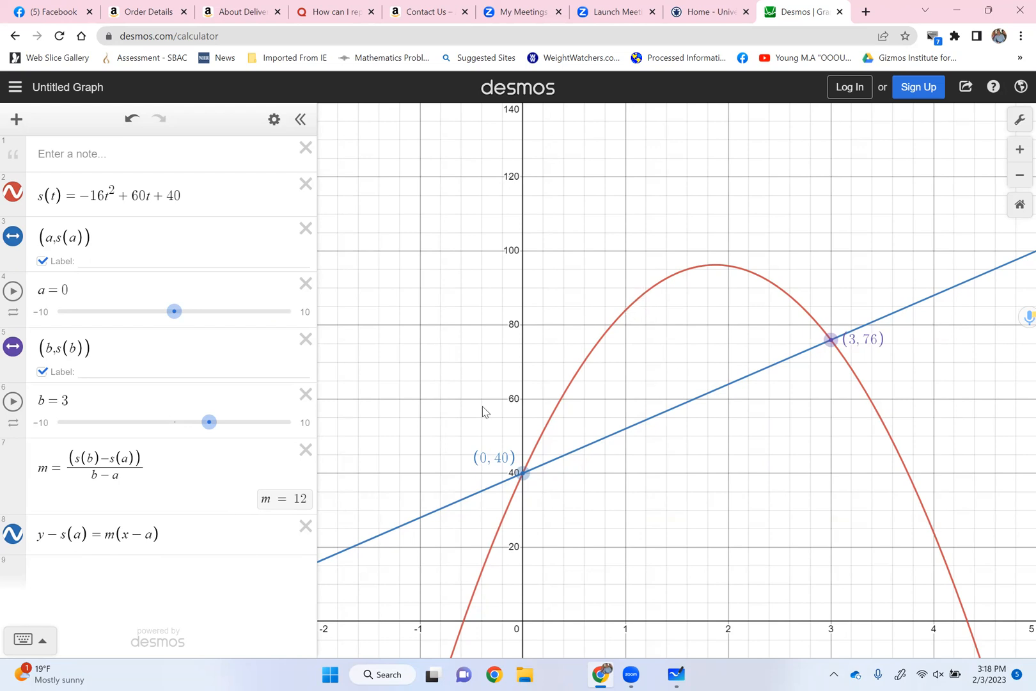
Hide the secant line while setting a to 1, and show it again through the points at 1 and 3
{"action": "left_click", "coordinate": [13, 534]}
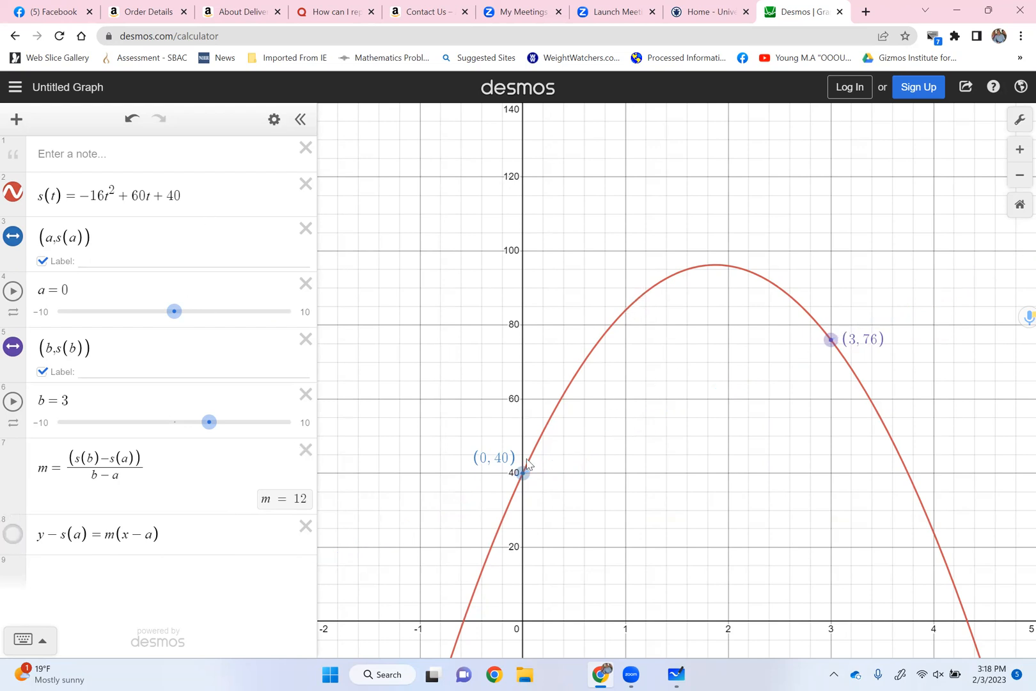
{"action": "left_click_drag", "start_coordinate": [557, 421], "coordinate": [559, 412]}
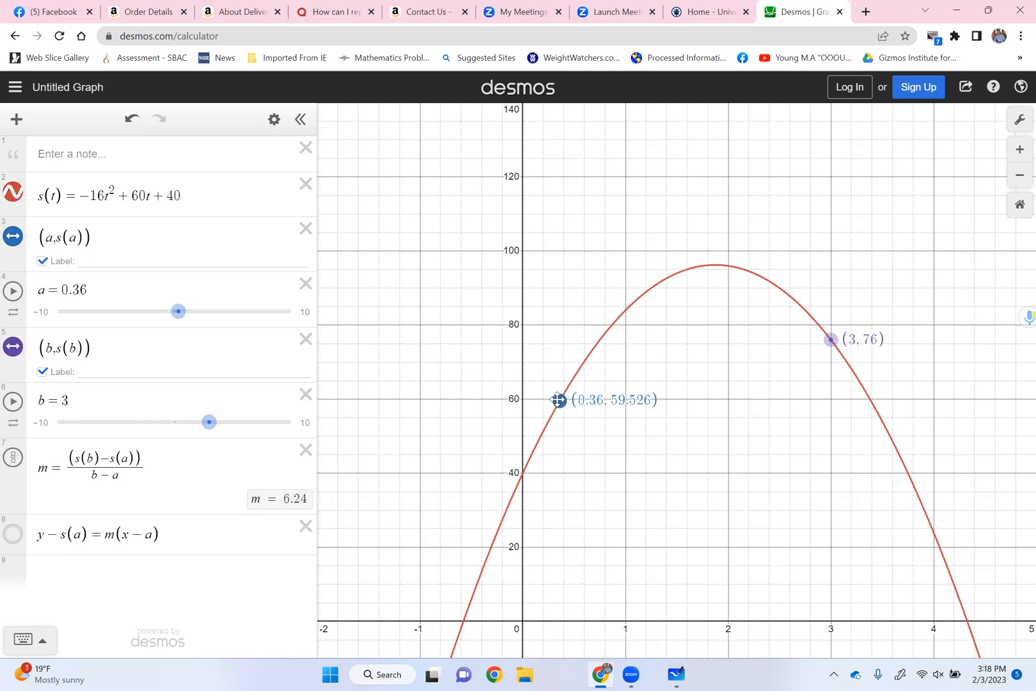
{"action": "left_click_drag", "start_coordinate": [89, 291], "coordinate": [59, 292]}
{"action": "type", "text": "1"}
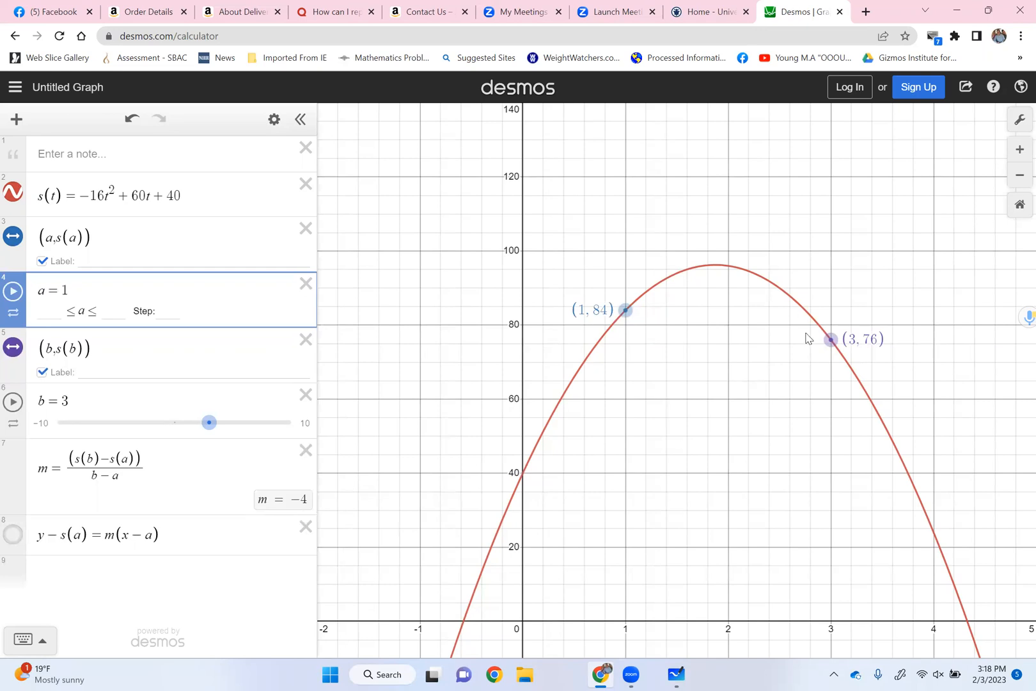
{"action": "left_click", "coordinate": [830, 340]}
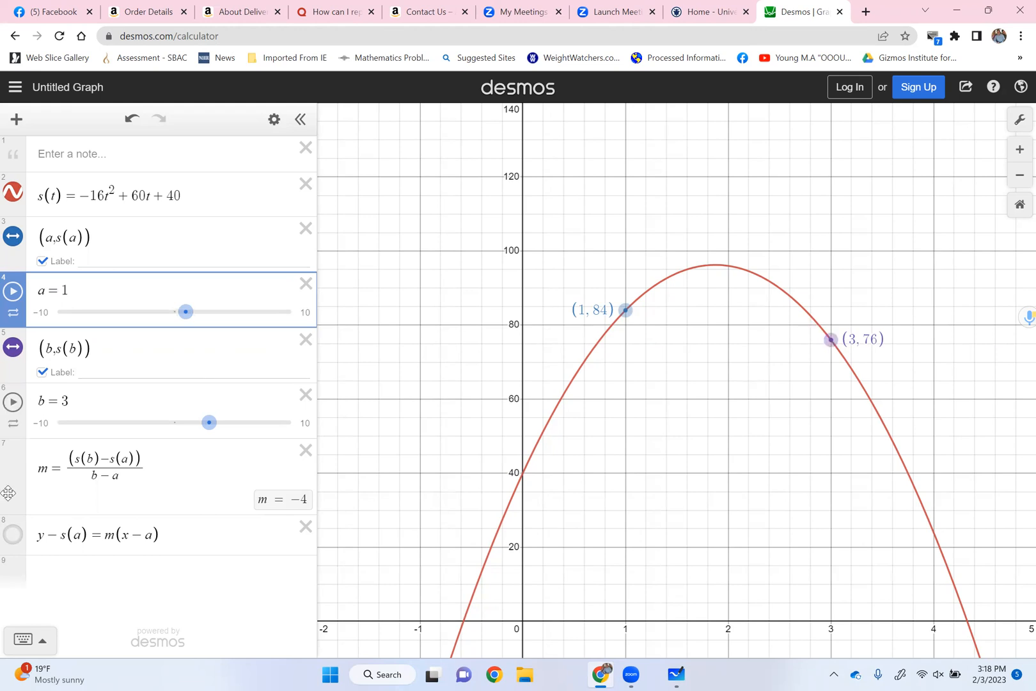
{"action": "left_click", "coordinate": [13, 536]}
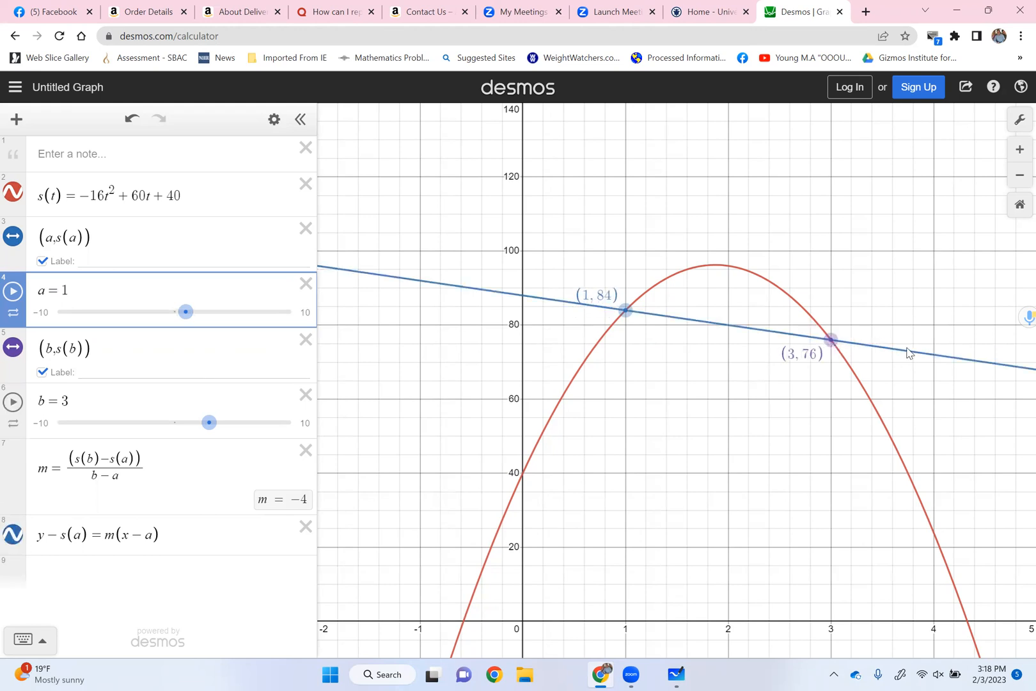
Move the second point along the parabola next to the first one and set b to 0.99999
{"action": "left_click_drag", "start_coordinate": [830, 340], "coordinate": [622, 296]}
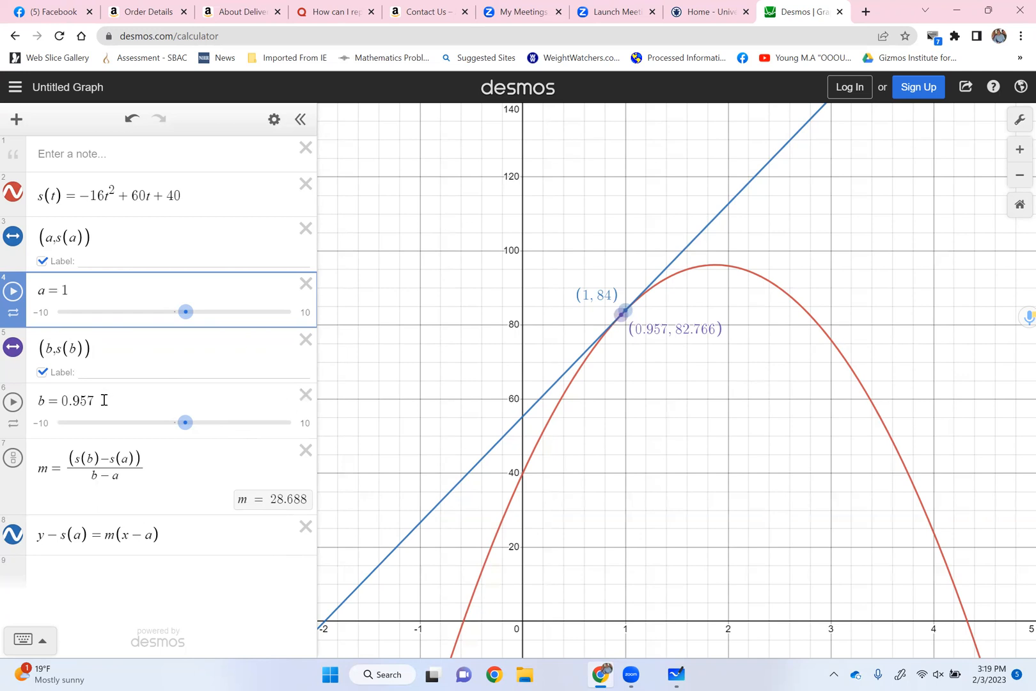
{"action": "left_click_drag", "start_coordinate": [104, 400], "coordinate": [75, 402]}
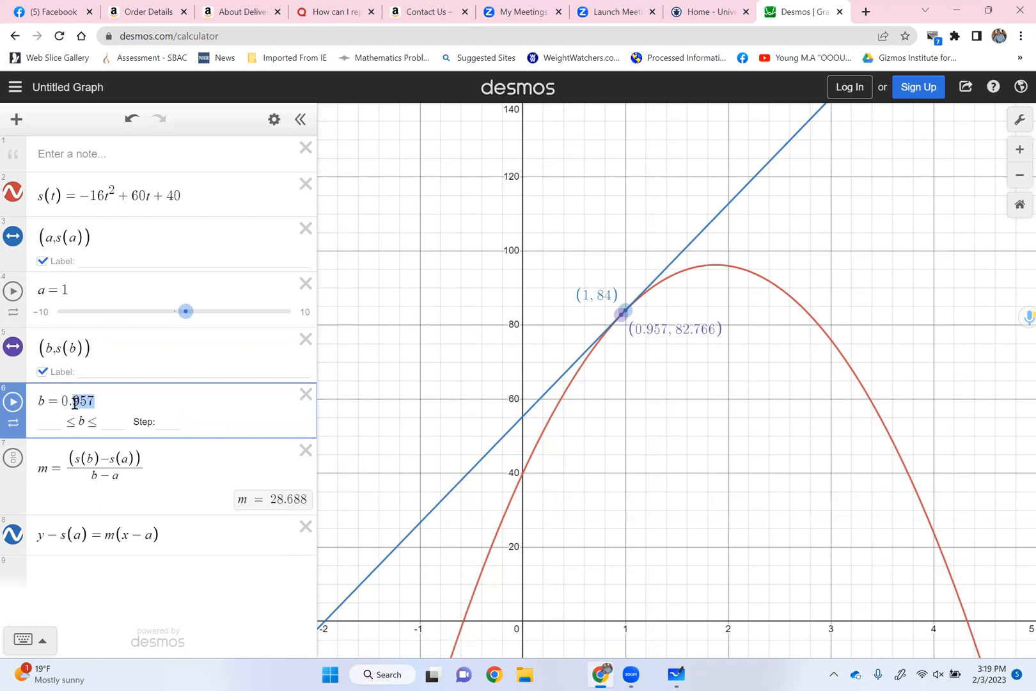
{"action": "type", "text": ".99999"}
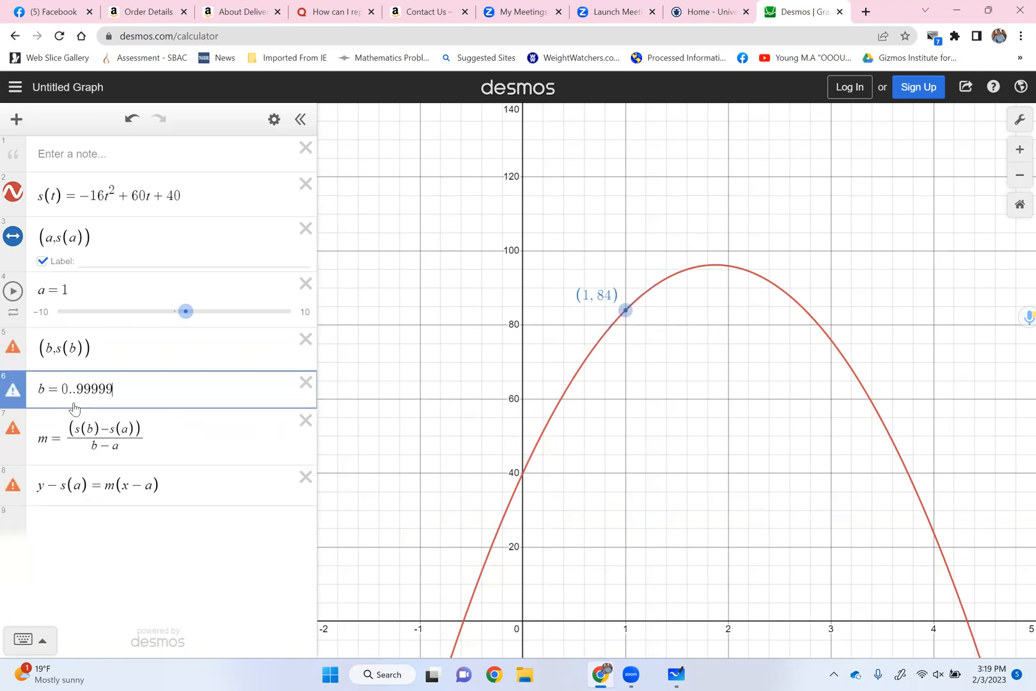
{"action": "left_click", "coordinate": [72, 389]}
{"action": "key", "text": "BackSpace"}
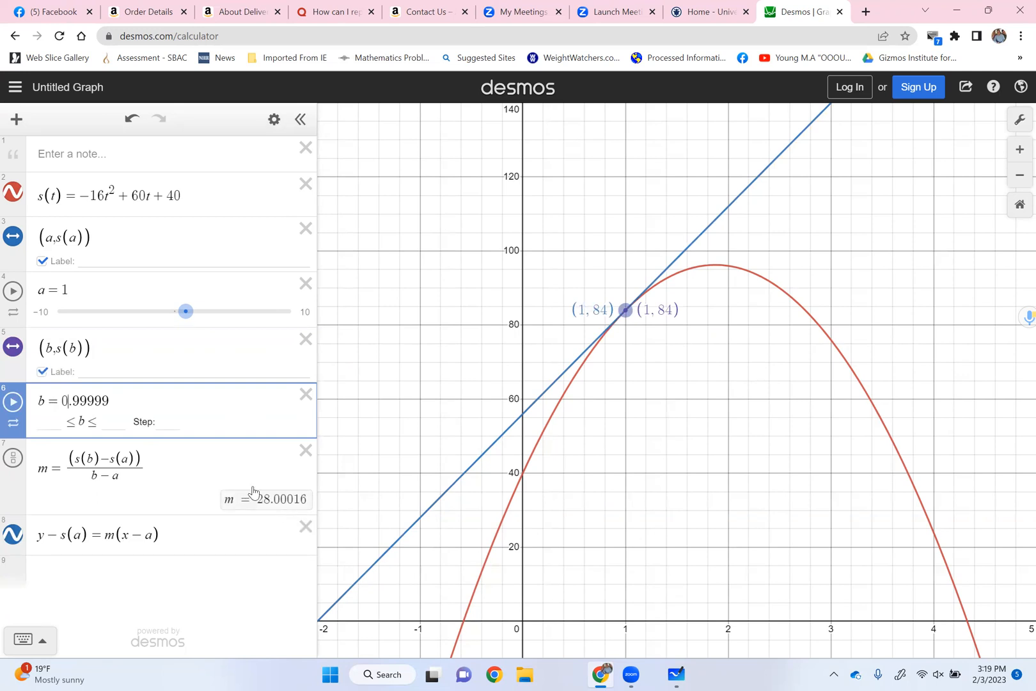
Set b to 1.00001 to approach a = 1 from above
{"action": "left_click_drag", "start_coordinate": [117, 402], "coordinate": [63, 396]}
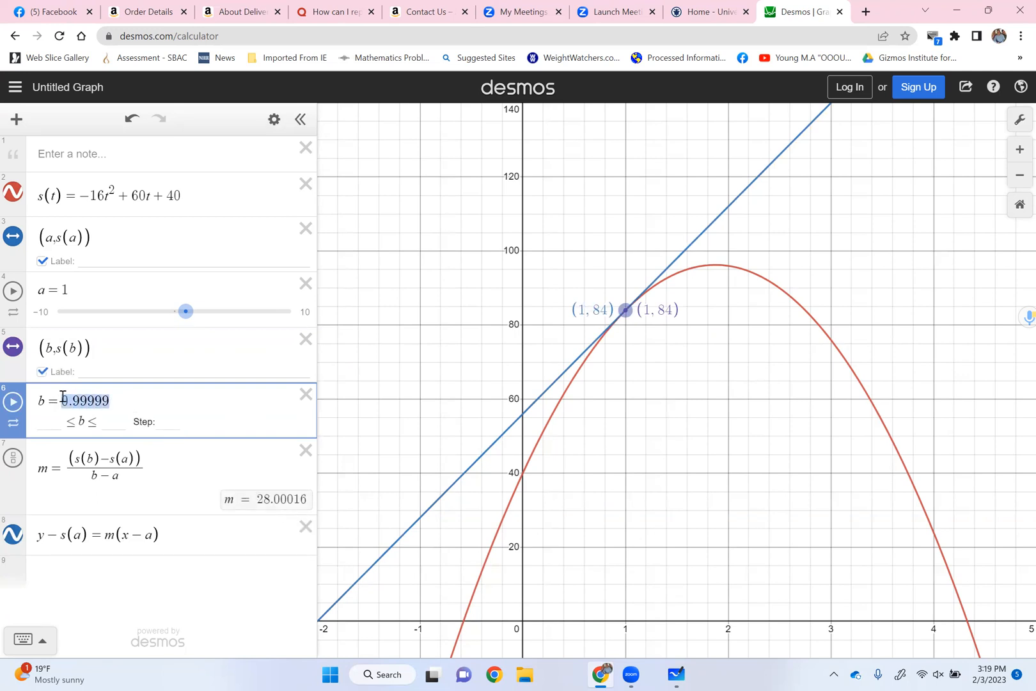
{"action": "type", "text": "1.00"}
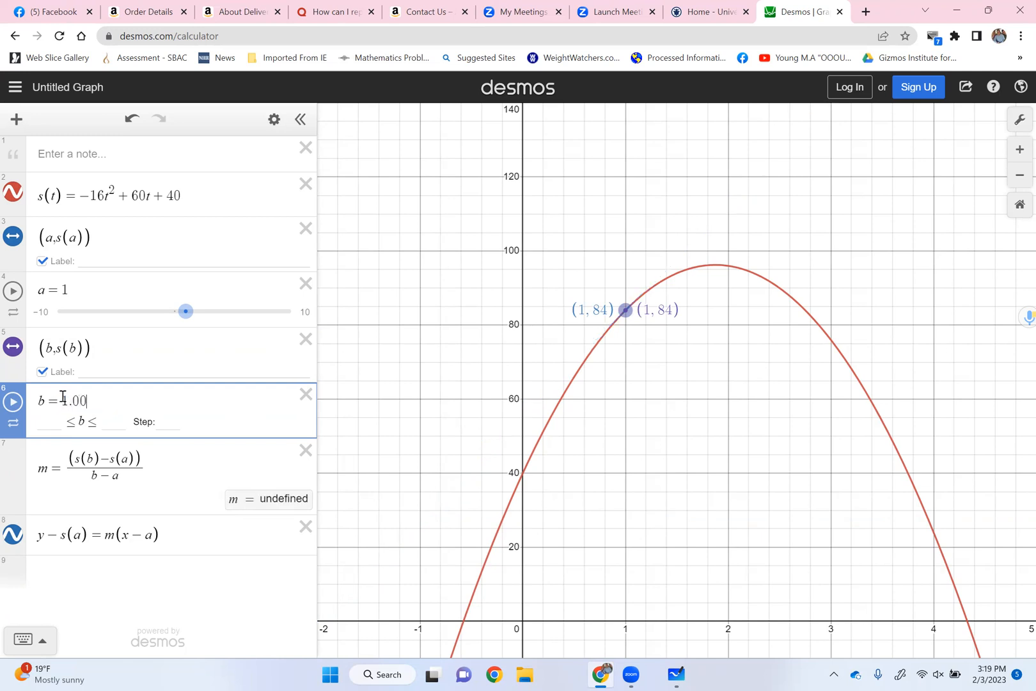
{"action": "type", "text": "001"}
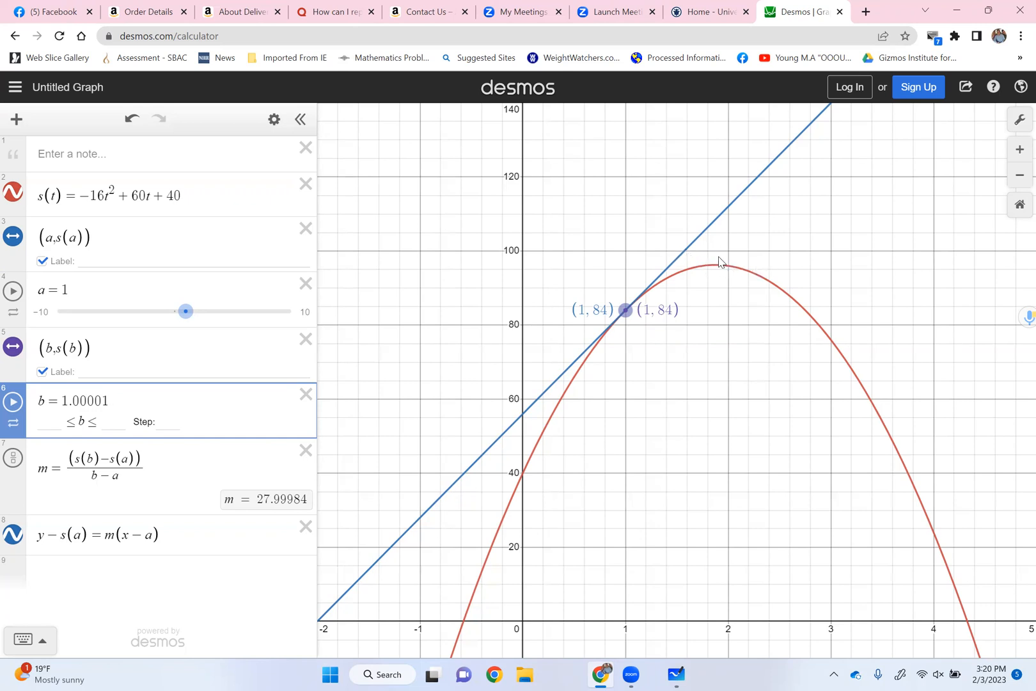
Set a to 2 and move the second point along the parabola to b = 1.93
{"action": "left_click", "coordinate": [67, 291]}
{"action": "left_click_drag", "start_coordinate": [67, 291], "coordinate": [62, 291]}
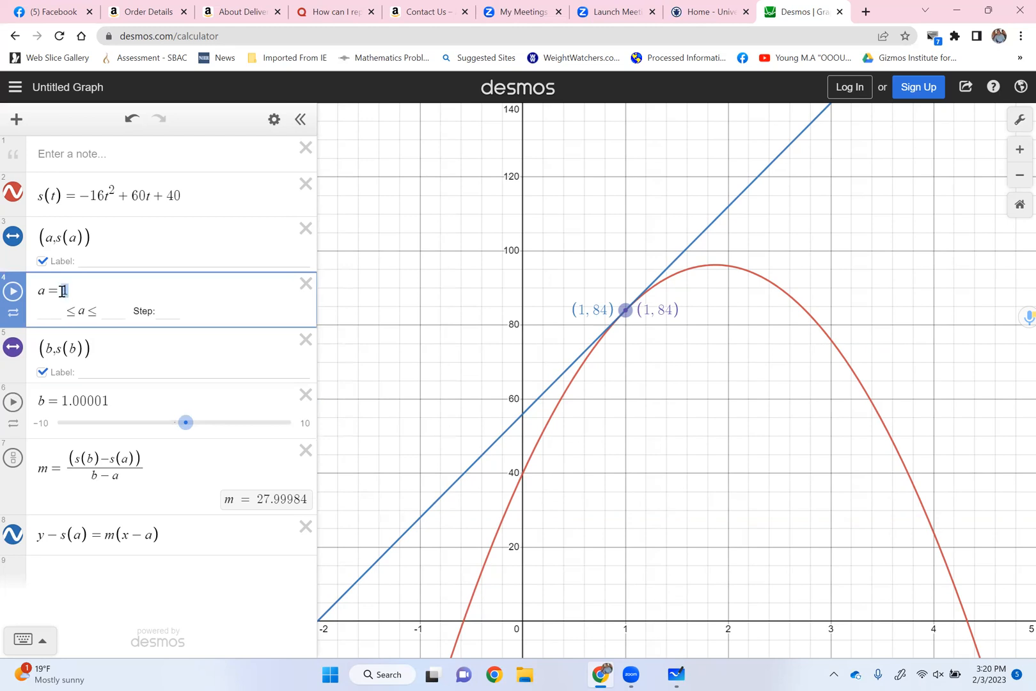
{"action": "type", "text": "2"}
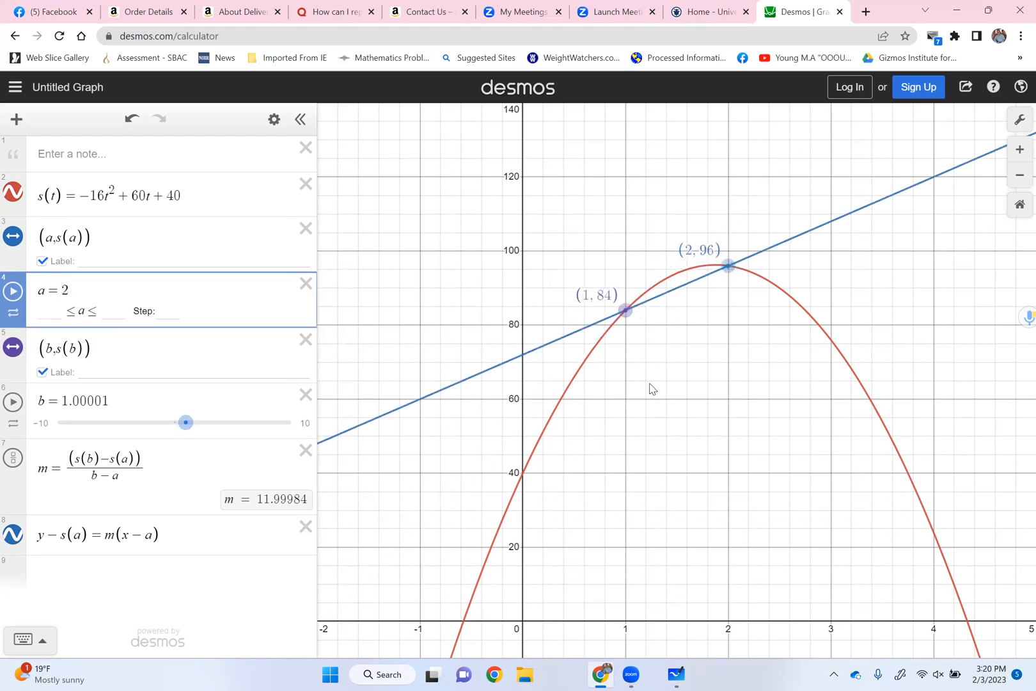
{"action": "left_click_drag", "start_coordinate": [625, 310], "coordinate": [720, 275]}
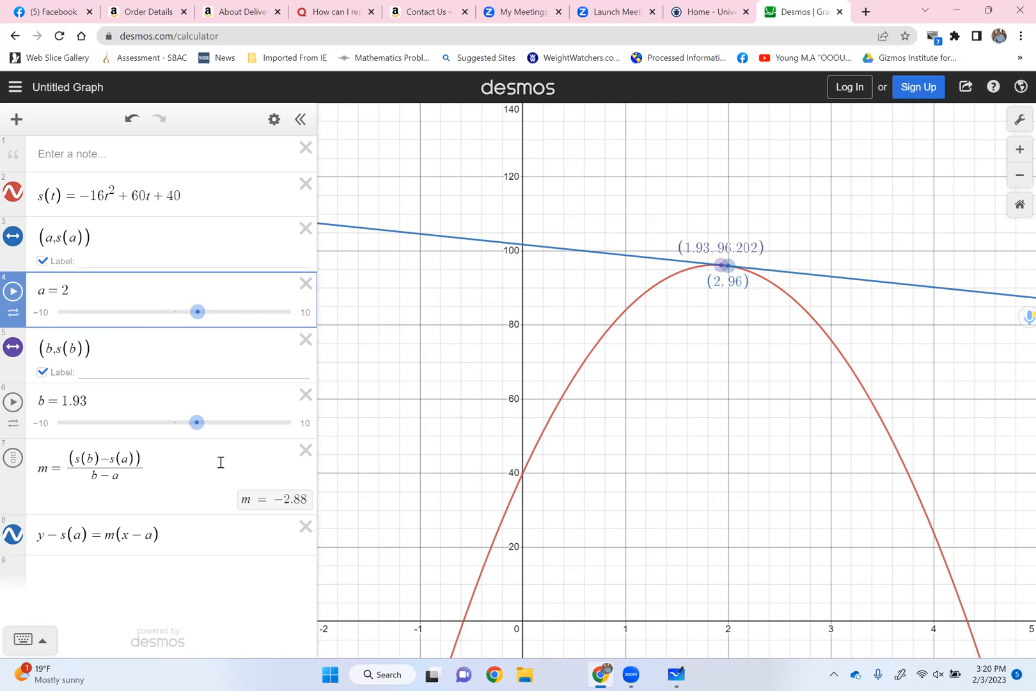
Approach a = 2 from both sides by setting b to 1.9999 and finally to 2.0001
{"action": "left_click", "coordinate": [89, 398]}
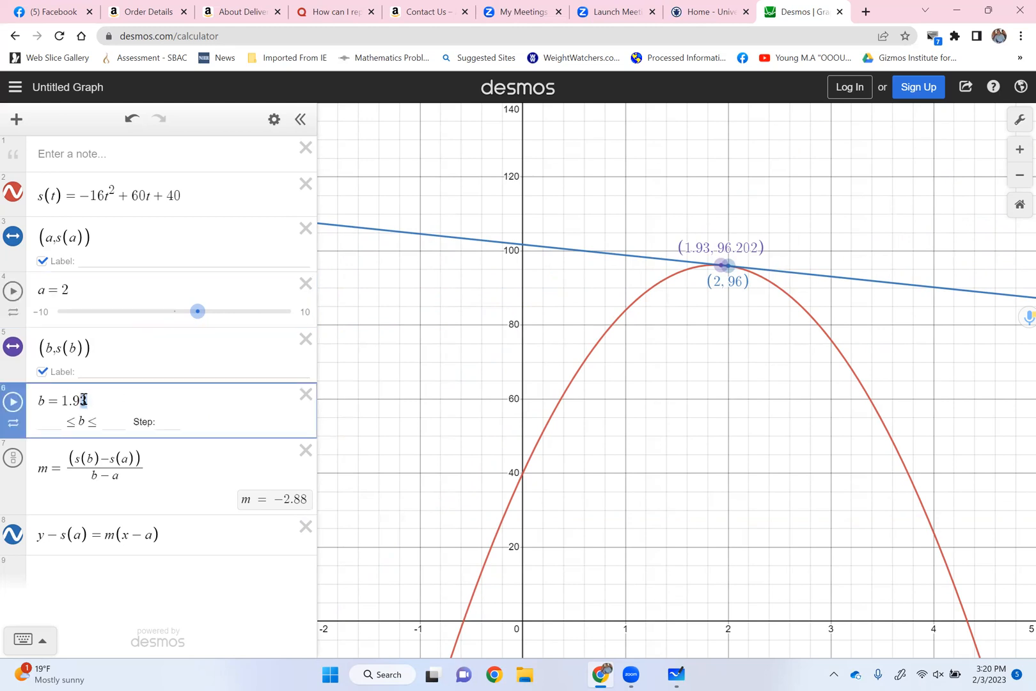
{"action": "key", "text": "BackSpace"}
{"action": "type", "text": "999"}
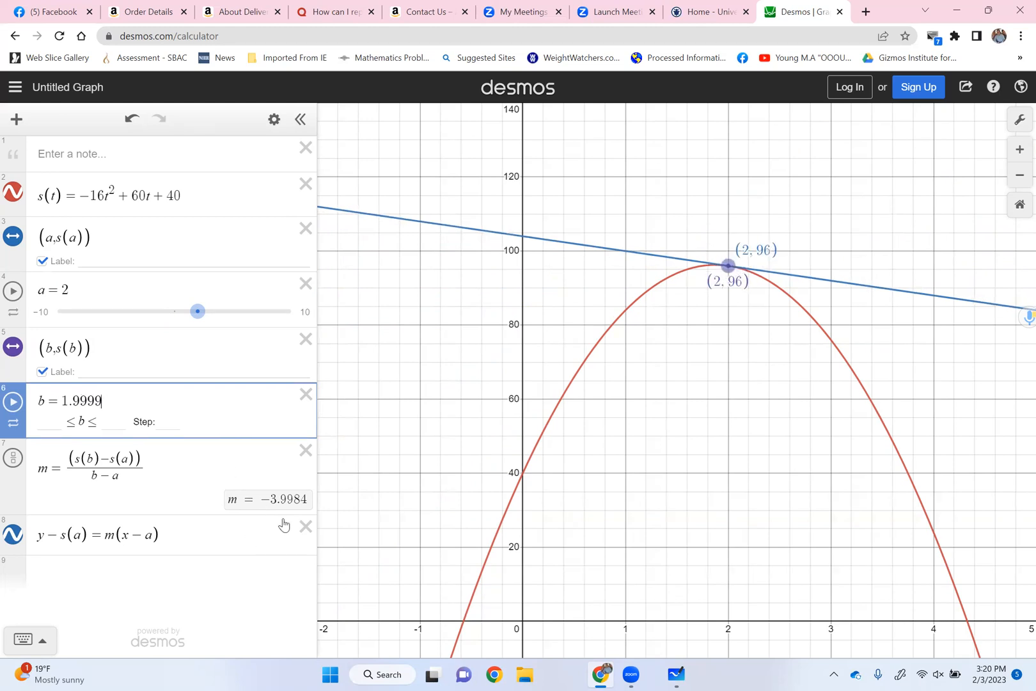
{"action": "left_click_drag", "start_coordinate": [105, 399], "coordinate": [62, 396]}
{"action": "type", "text": "2.0001"}
Log in with the prefilled account credentials and save the graph under the title "secant and tangent lines"
{"action": "left_click", "coordinate": [851, 87]}
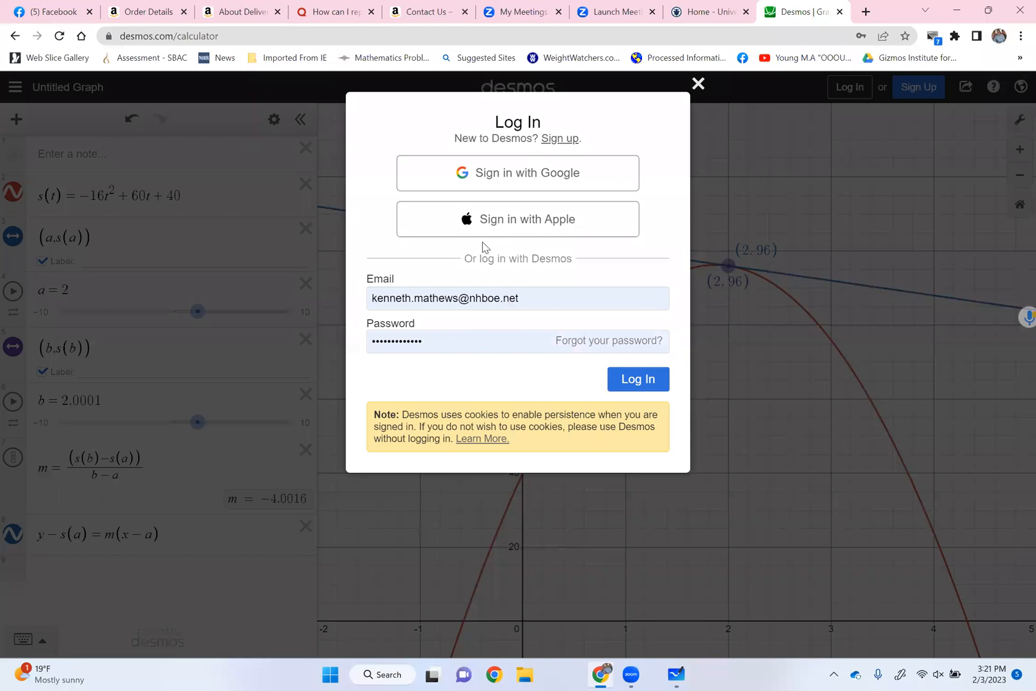
{"action": "left_click", "coordinate": [638, 381]}
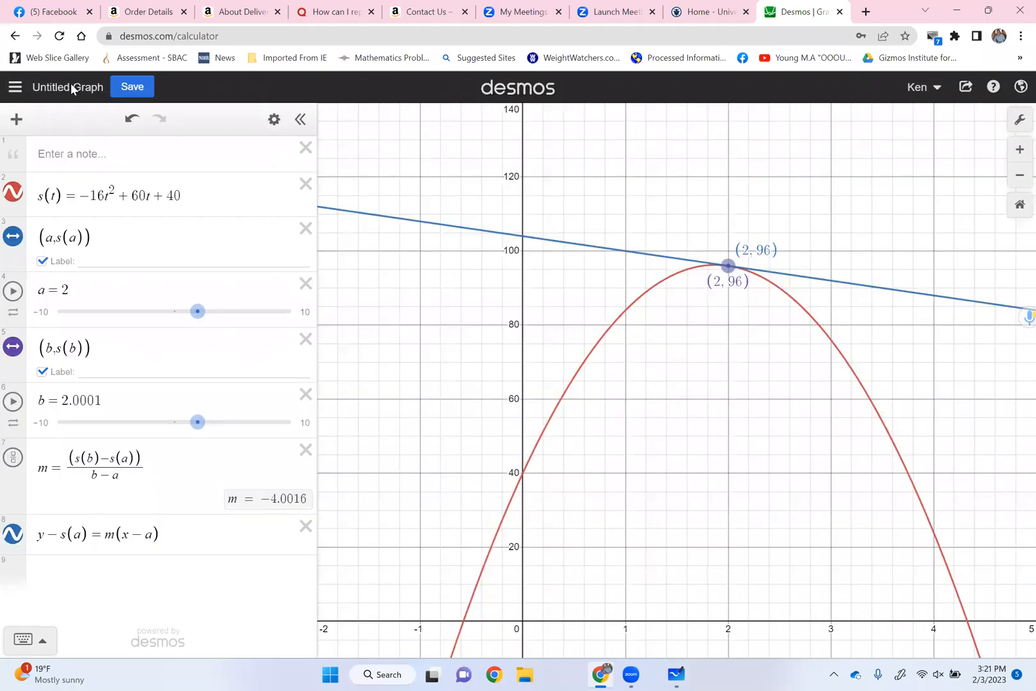
{"action": "left_click", "coordinate": [130, 87]}
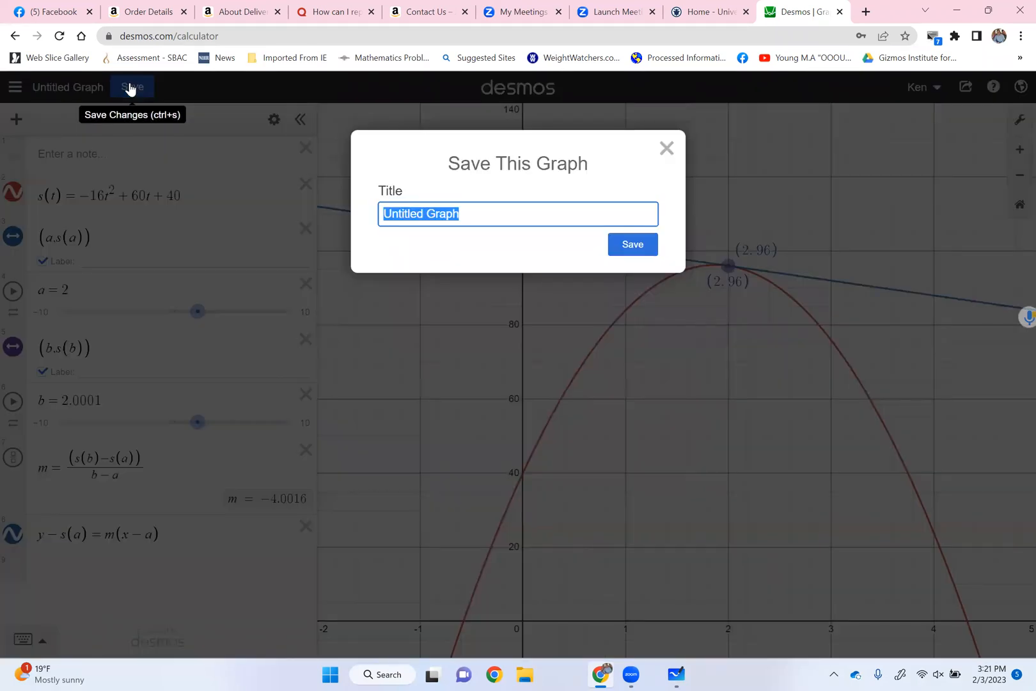
{"action": "type", "text": "secant and tangent"}
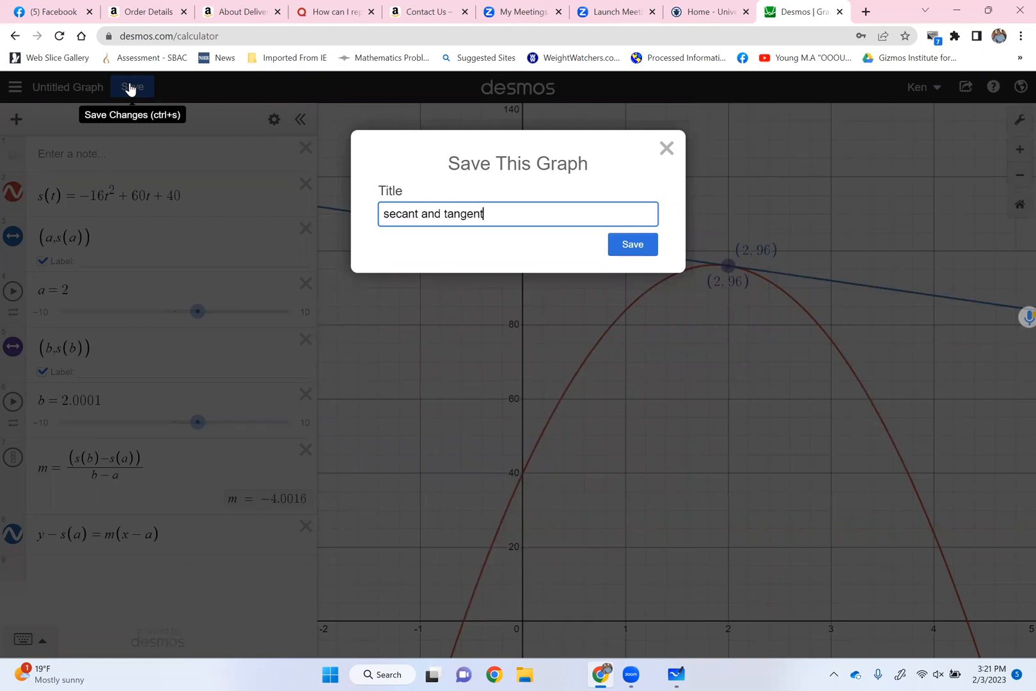
{"action": "type", "text": " in"}
{"action": "type", "text": "ines"}
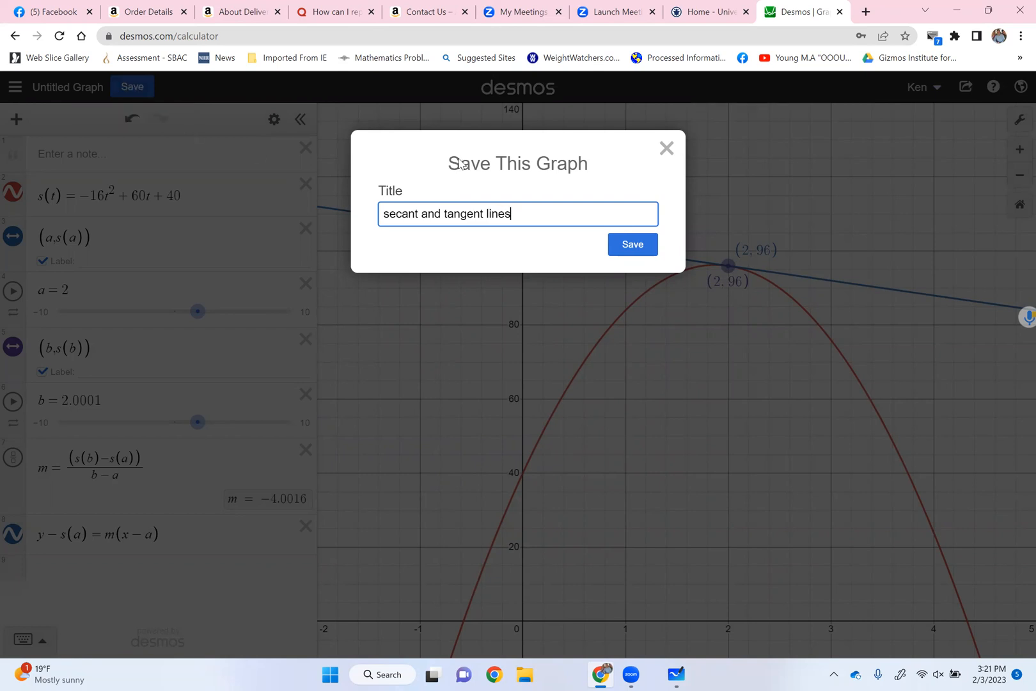
{"action": "left_click", "coordinate": [630, 247]}
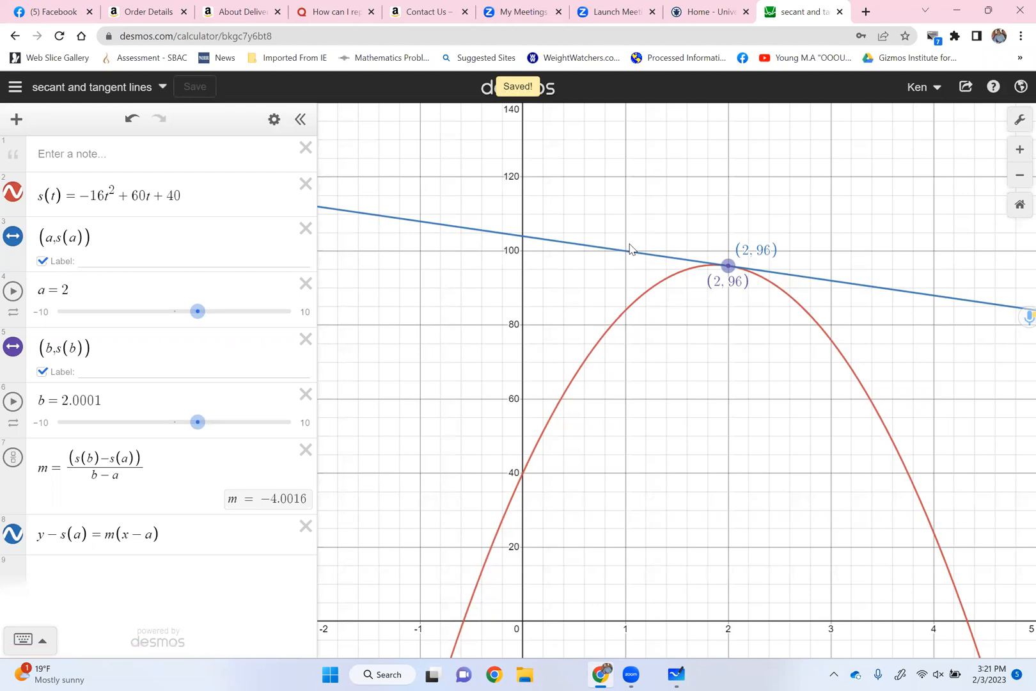
Copy the share link of the saved graph and close the sharing options
{"action": "left_click", "coordinate": [966, 86]}
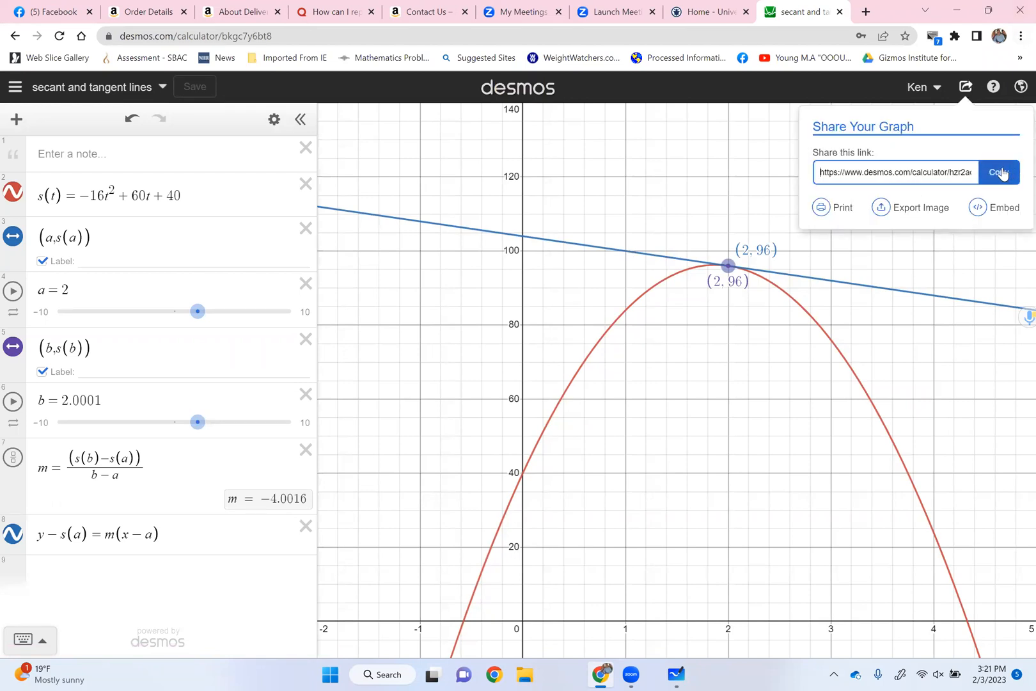
{"action": "left_click", "coordinate": [1001, 173]}
{"action": "left_click", "coordinate": [684, 167]}
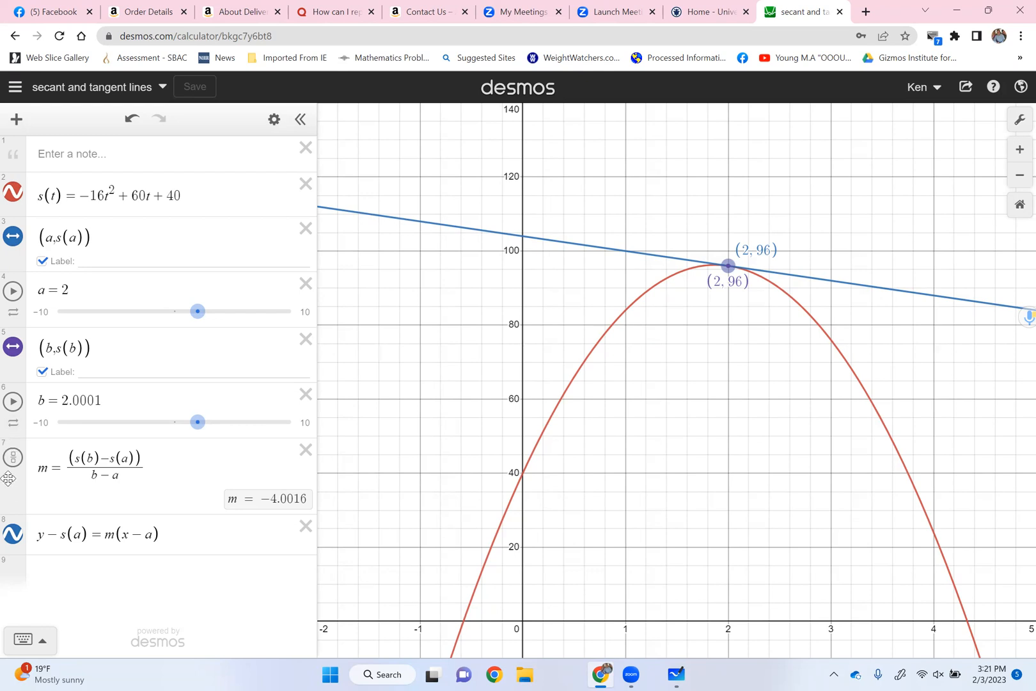
Insert an empty table on line 9, below the secant line equation
{"action": "left_click", "coordinate": [90, 573]}
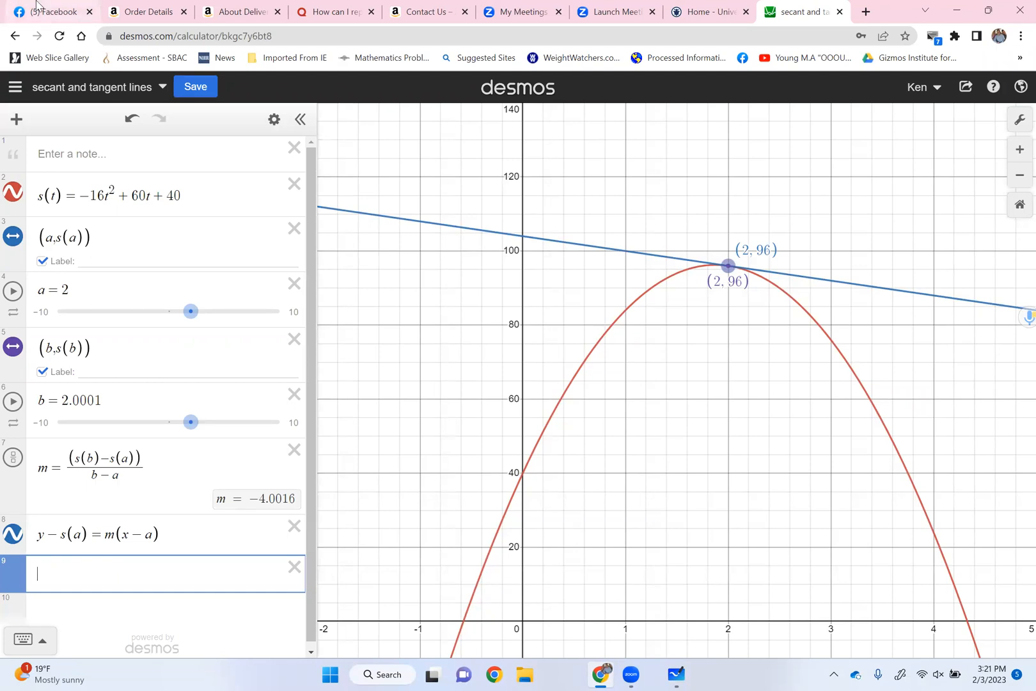
{"action": "left_click", "coordinate": [16, 119]}
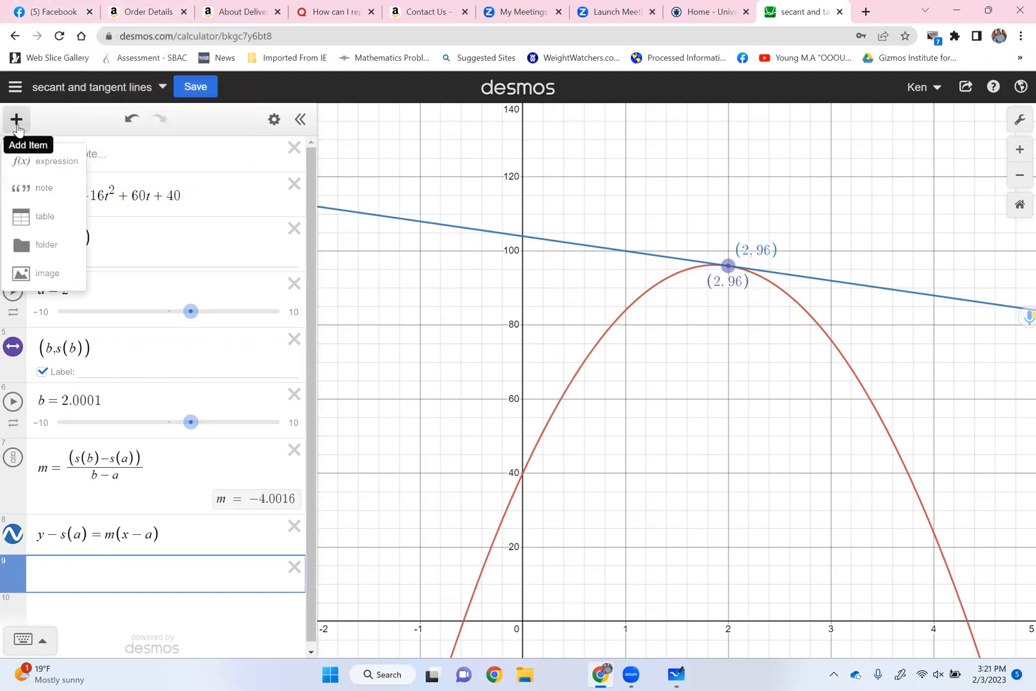
{"action": "left_click", "coordinate": [44, 217]}
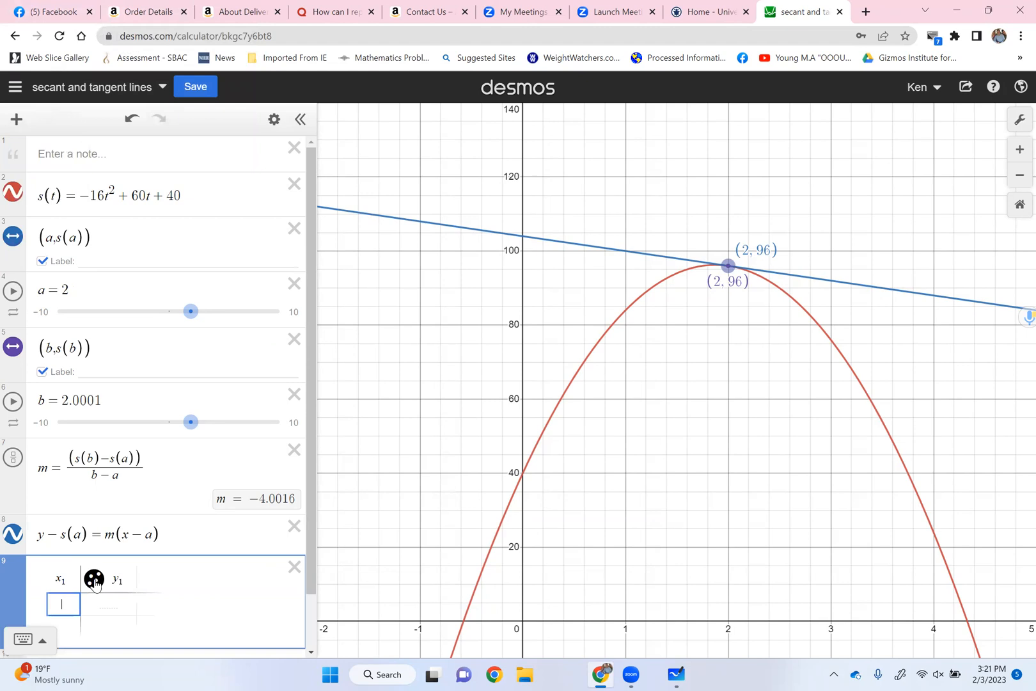
Try to head the table's columns with t and s(t), and enter 0 as the first t value
{"action": "left_click", "coordinate": [46, 581]}
{"action": "type", "text": "t"}
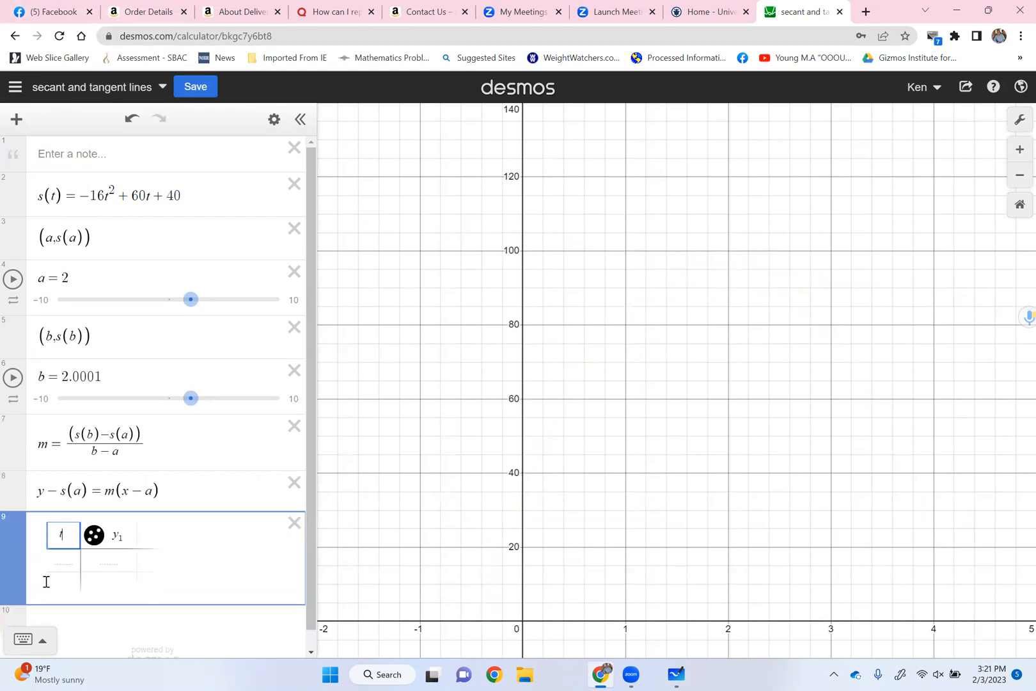
{"action": "left_click", "coordinate": [117, 535]}
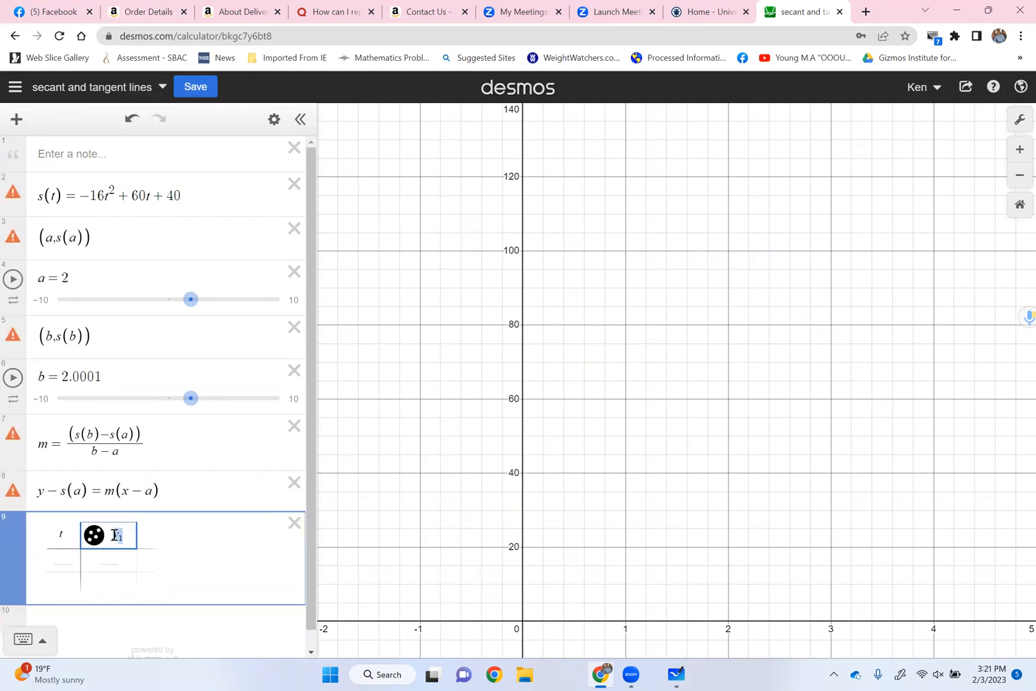
{"action": "type", "text": "s(t)"}
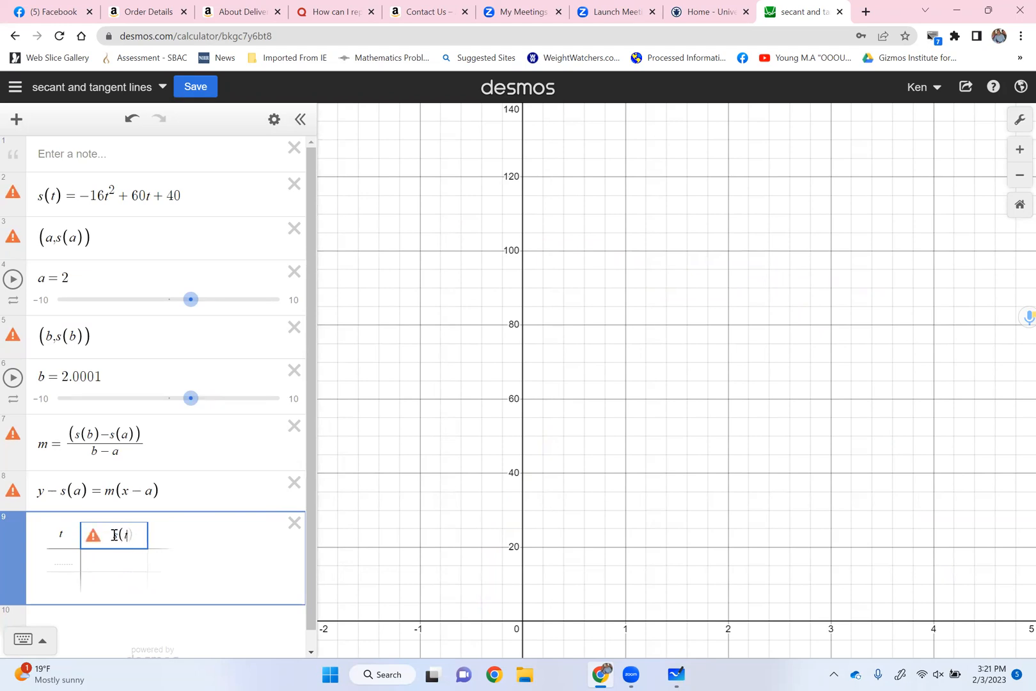
{"action": "left_click", "coordinate": [59, 560]}
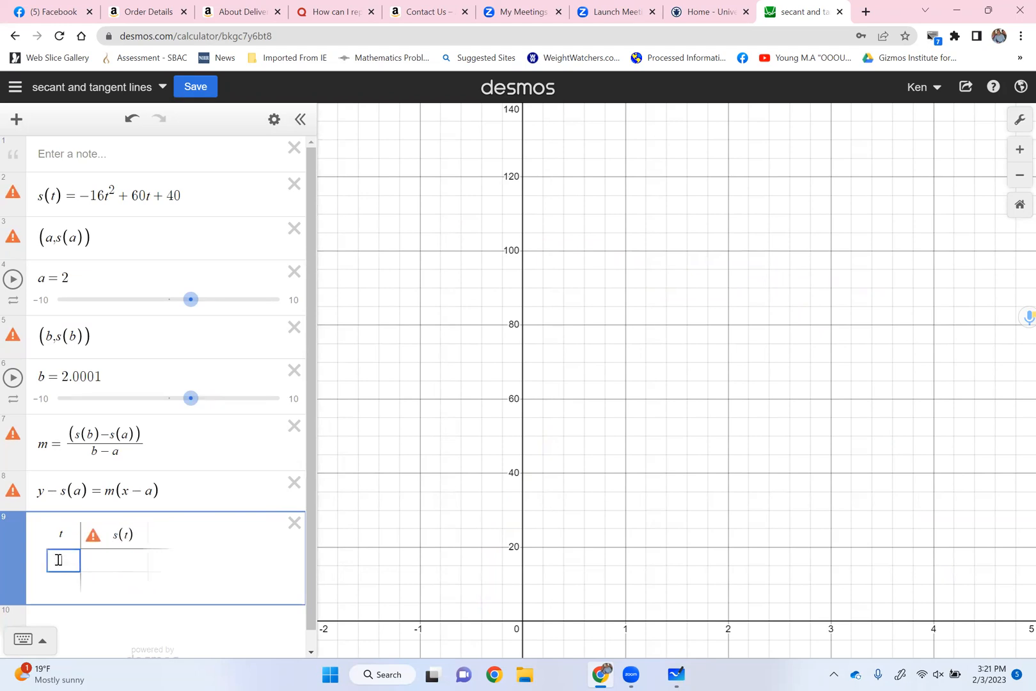
{"action": "type", "text": "0"}
{"action": "key", "text": "Return"}
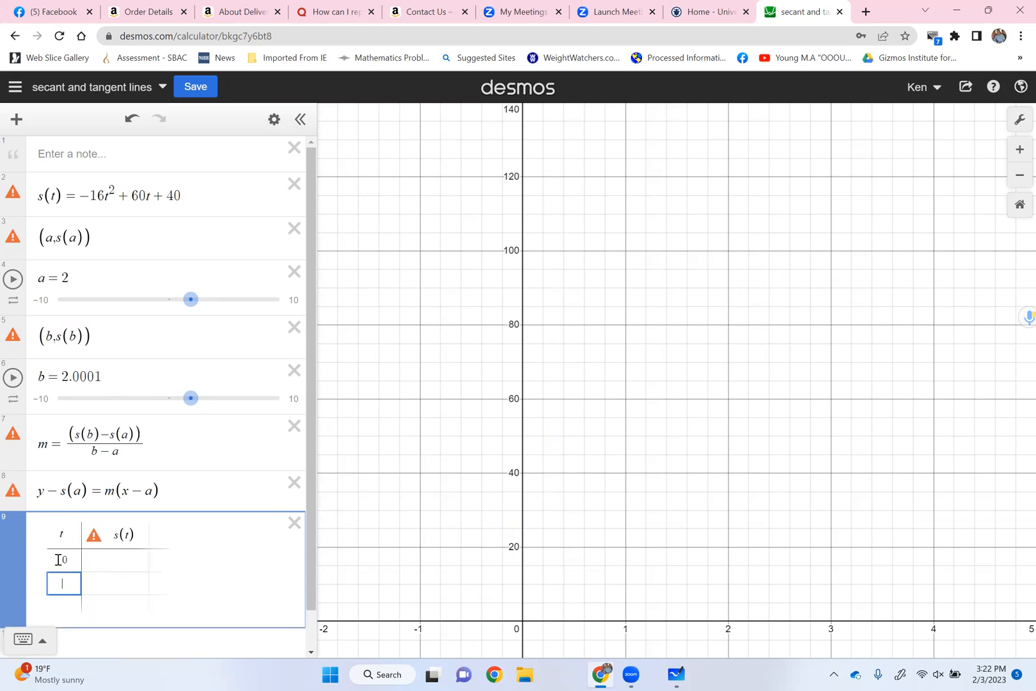
Delete the t and s(t) table from line 9 and start an empty expression line below the secant line equation
{"action": "mouse_move", "coordinate": [12, 238]}
{"action": "scroll", "coordinate": [297, 521], "scroll_direction": "down", "scroll_amount": 1}
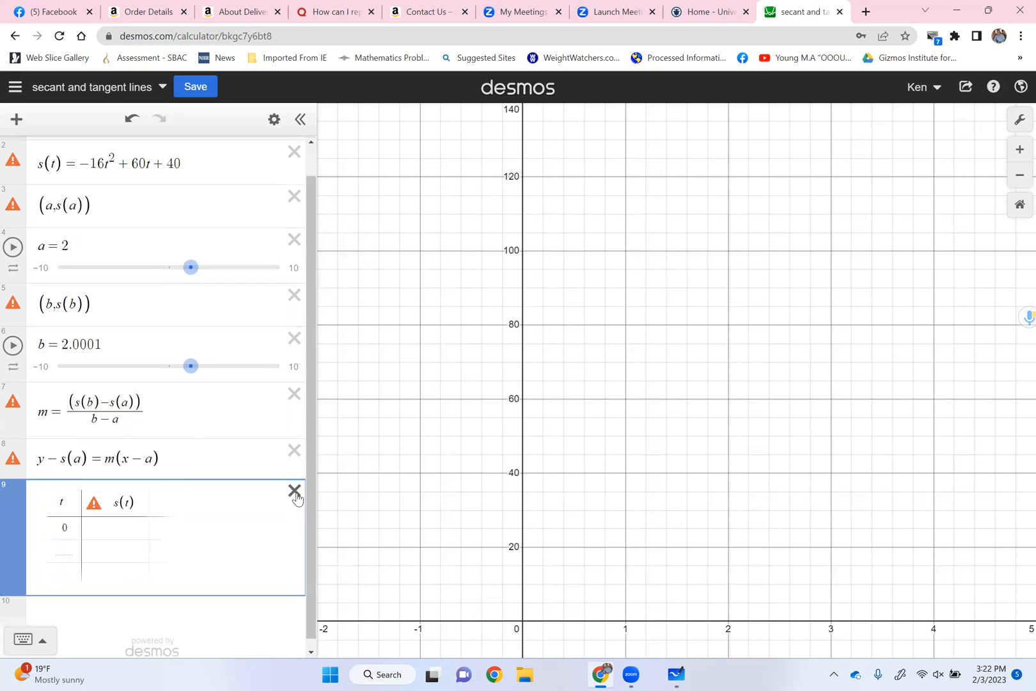
{"action": "left_click", "coordinate": [294, 490]}
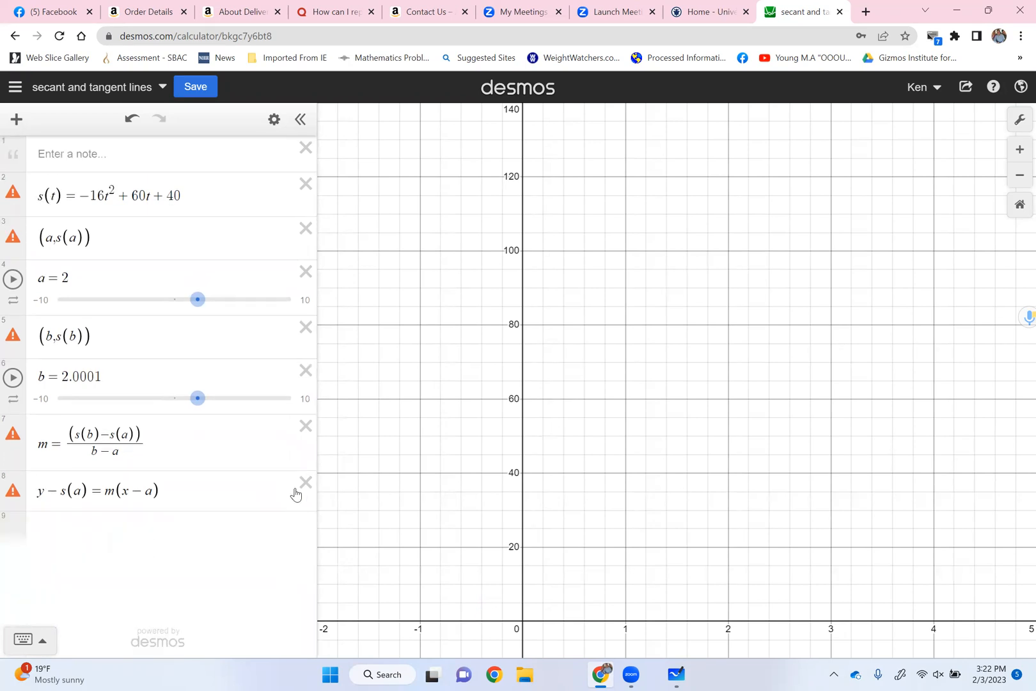
{"action": "left_click", "coordinate": [113, 566]}
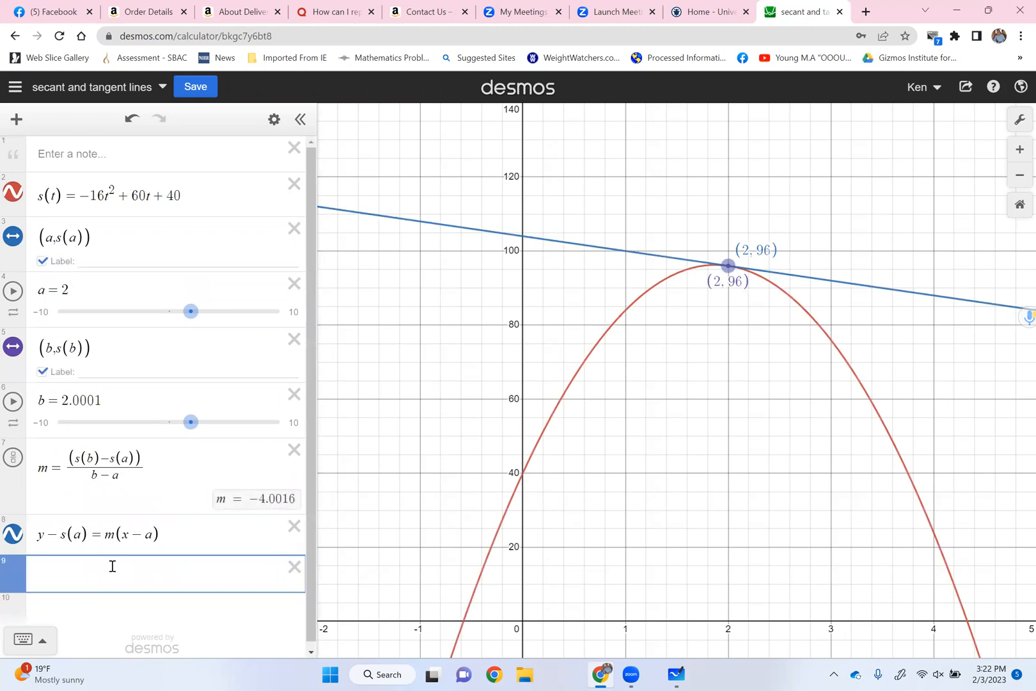